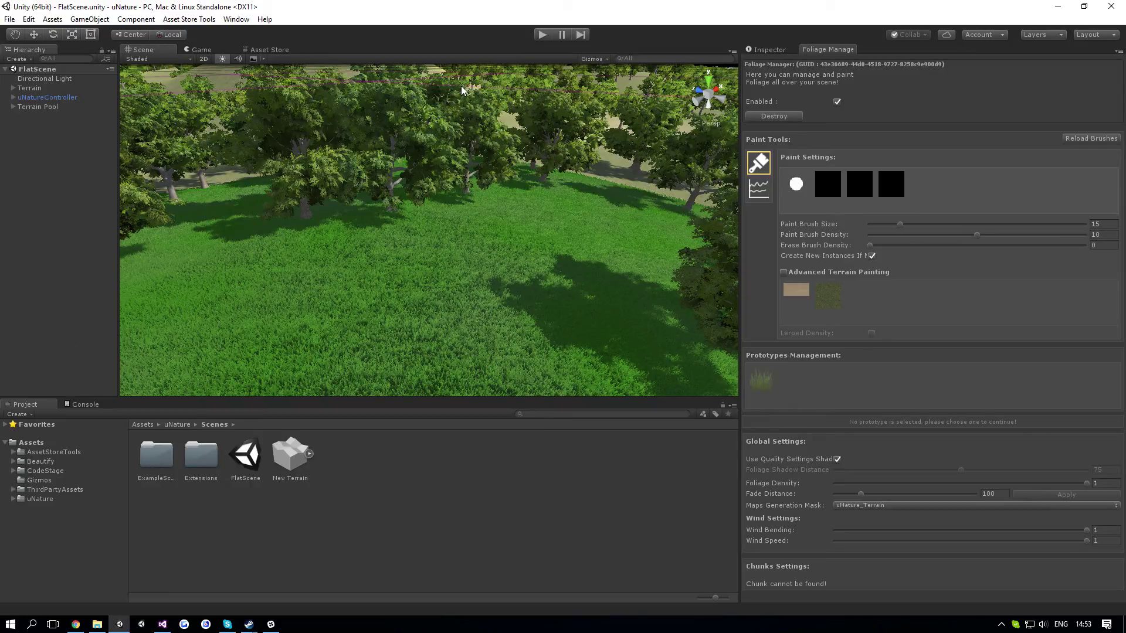
# - Open the uNature Foliage Manager window and bring the terrain into view
pyautogui.click(242, 21)
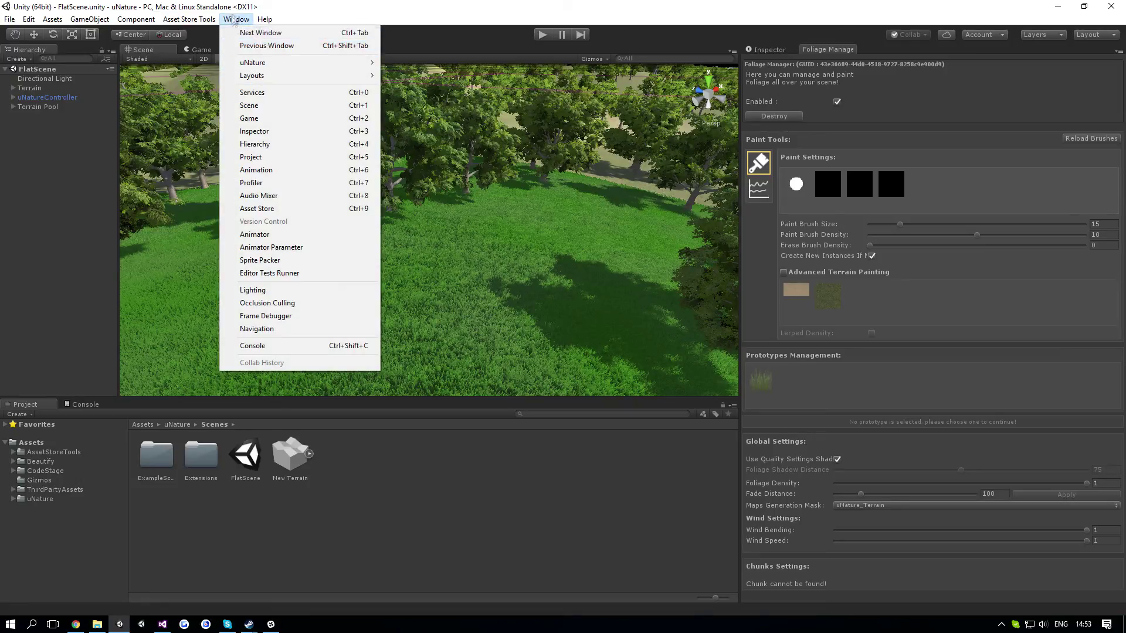
pyautogui.moveTo(272, 63)
pyautogui.click(411, 63)
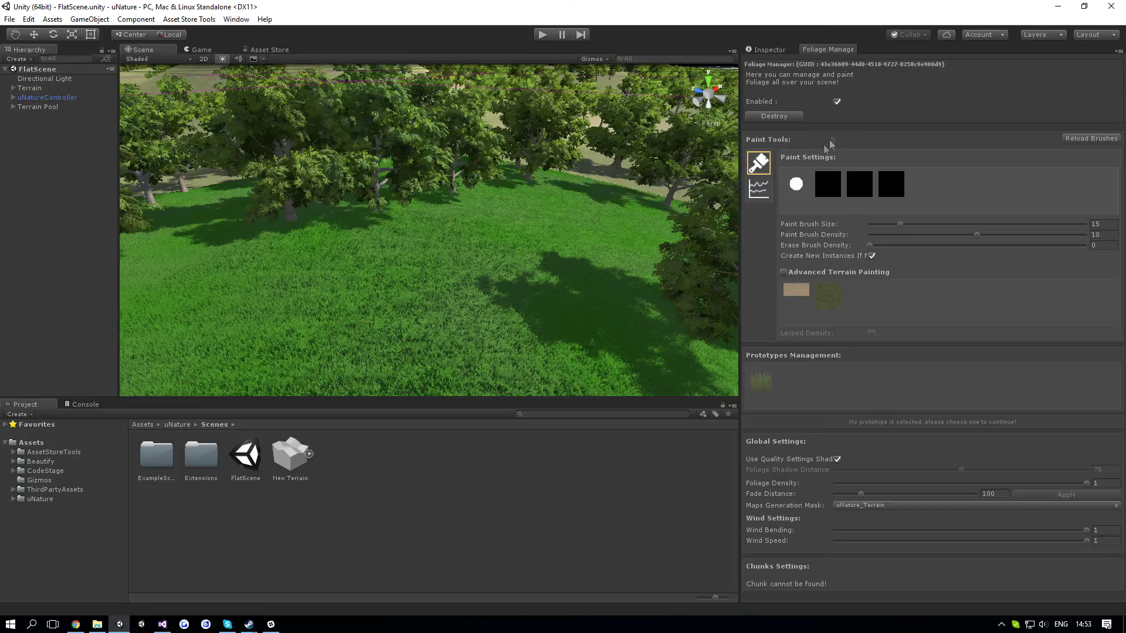
pyautogui.moveTo(615, 152); pyautogui.dragTo(596, 174, button='right')
pyautogui.press('s')
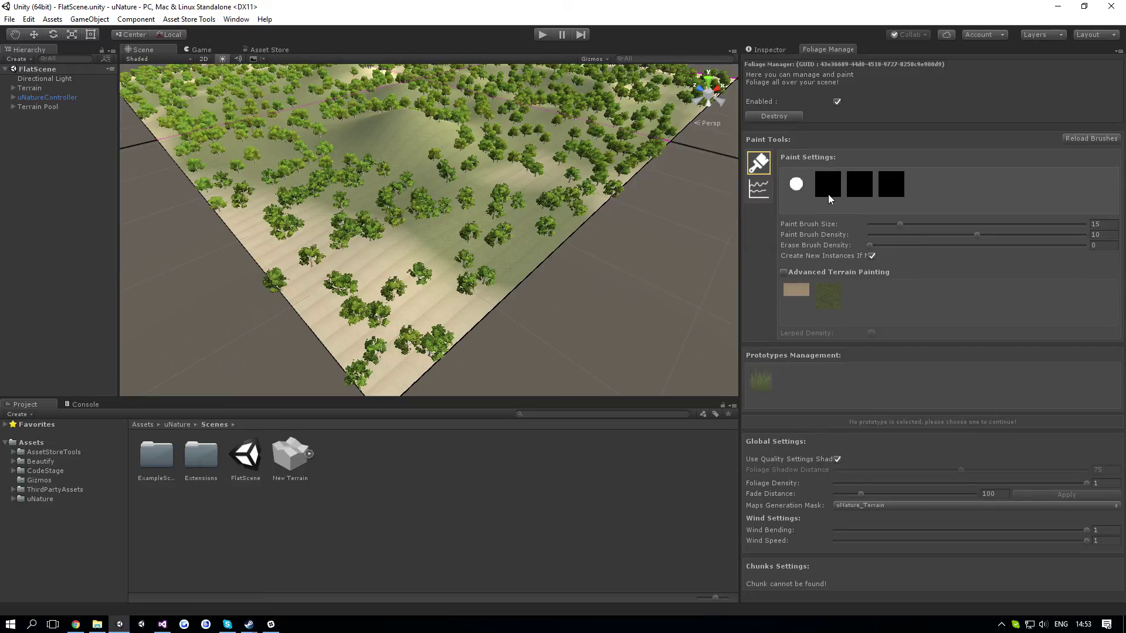
pyautogui.scroll(5, 707, 75)
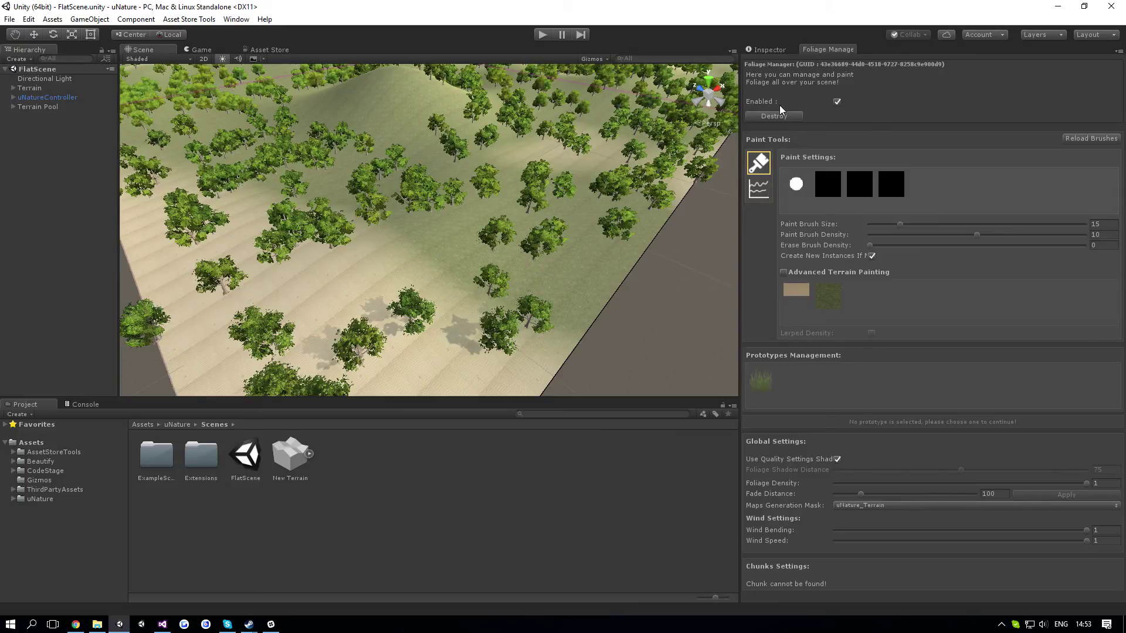
# - Disable the Foliage Manager to compare the bare terrain, and enable it again
pyautogui.click(838, 104)
pyautogui.scroll(5, 610, 108)
pyautogui.moveTo(610, 109); pyautogui.dragTo(497, 155, button='right')
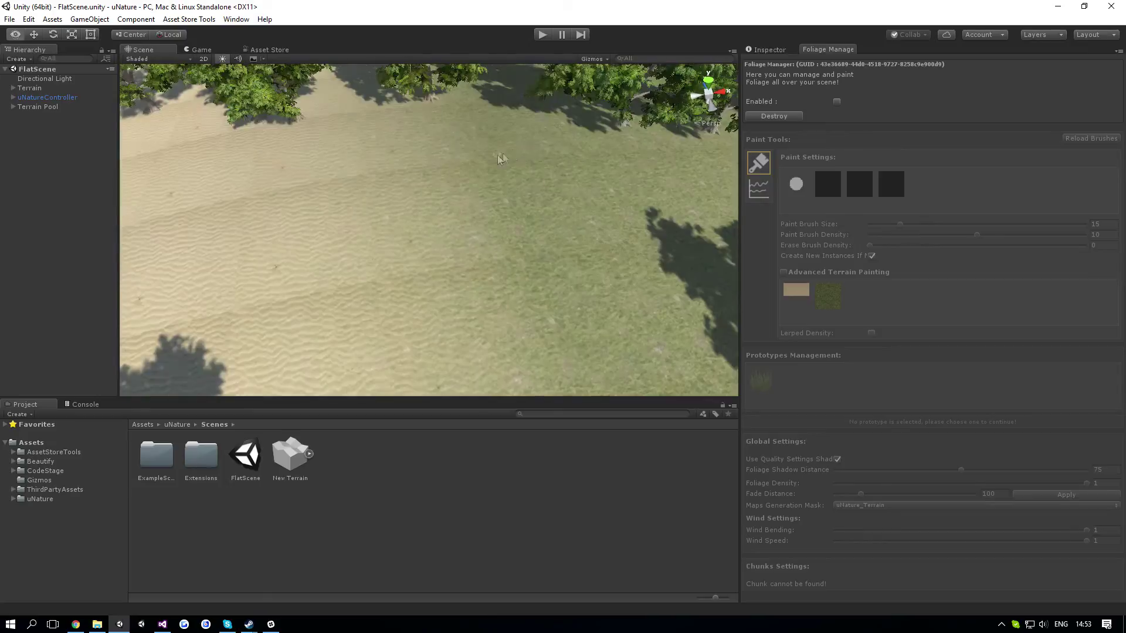
pyautogui.click(839, 102)
pyautogui.click(841, 102)
pyautogui.click(841, 102)
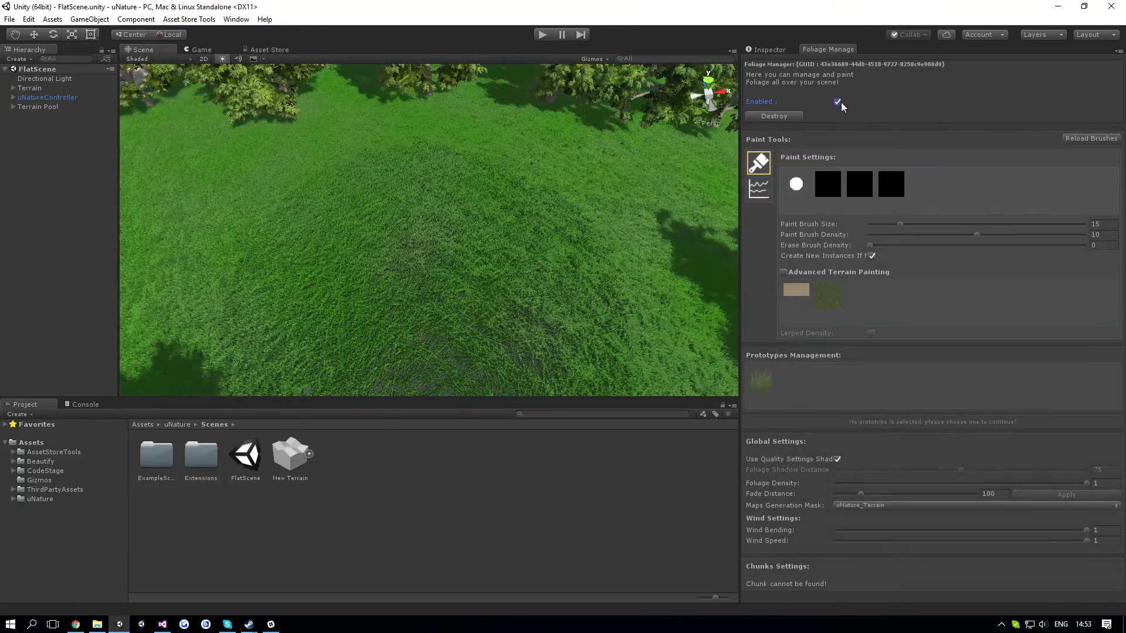
# - Request destruction of the Foliage Manager instance and cancel the deletion
pyautogui.scroll(-3, 682, 129)
pyautogui.click(774, 116)
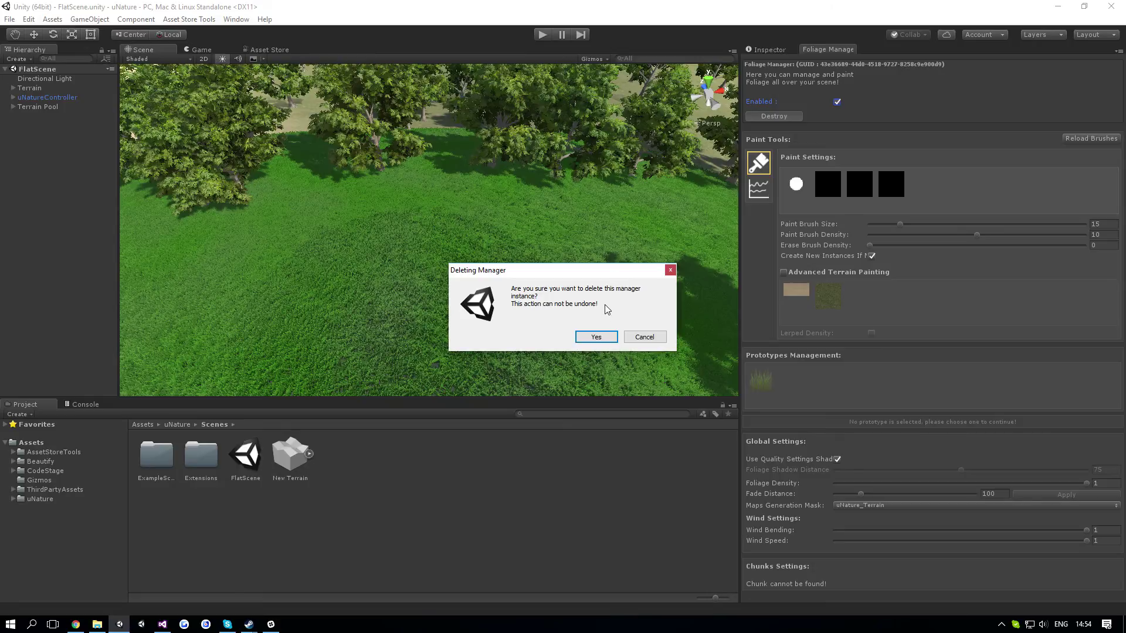
pyautogui.click(634, 339)
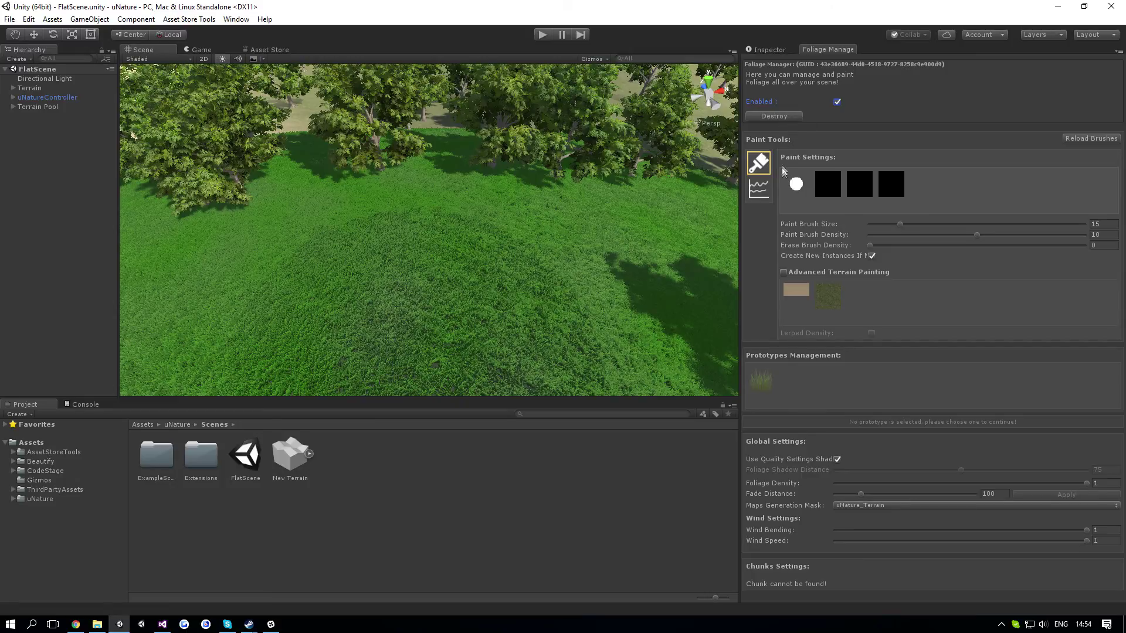
# - Check the spline painting tool, return to brush painting, and try the brush shapes, ending on the round white brush
pyautogui.click(759, 188)
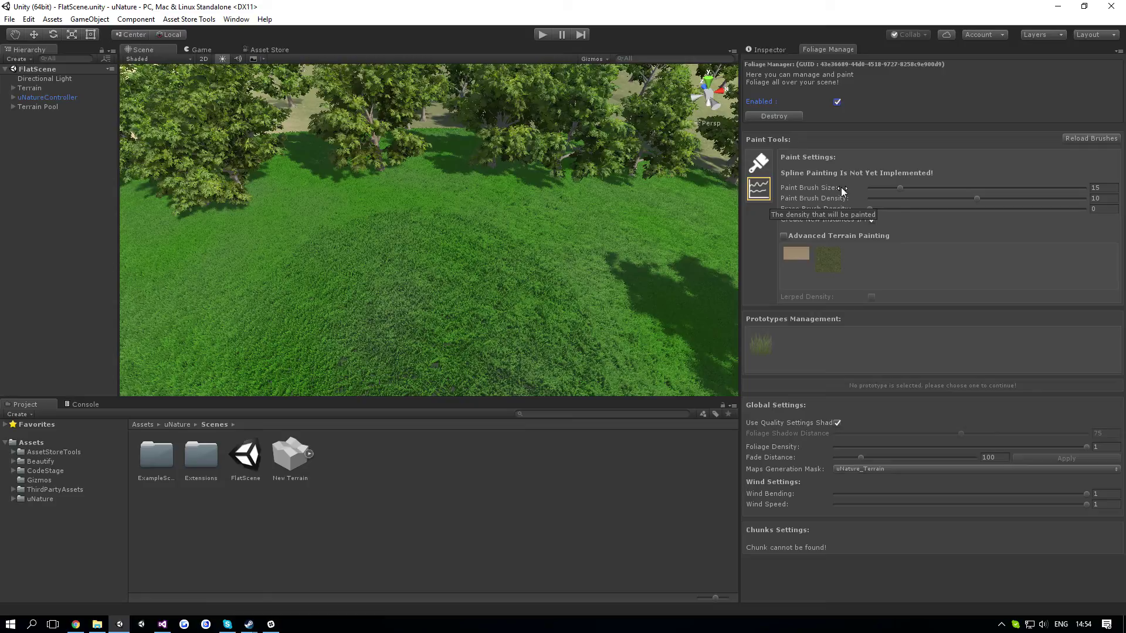
pyautogui.click(769, 167)
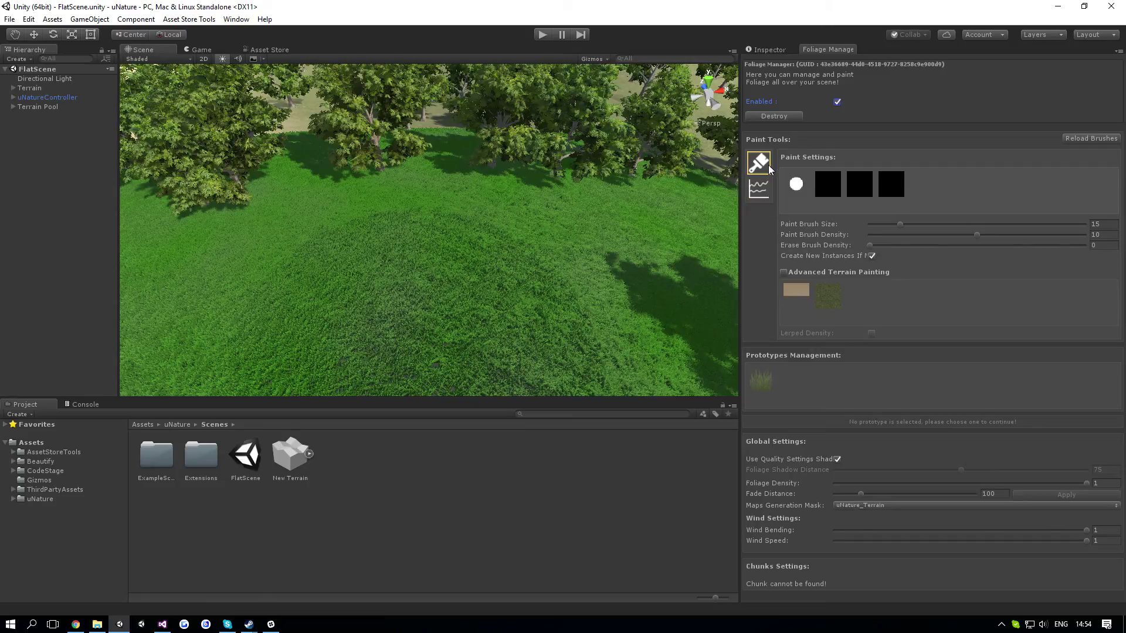
pyautogui.click(804, 190)
pyautogui.click(827, 187)
pyautogui.click(859, 186)
pyautogui.click(891, 186)
pyautogui.click(859, 186)
pyautogui.click(838, 187)
pyautogui.moveTo(704, 180); pyautogui.dragTo(750, 190, button='right')
pyautogui.click(798, 188)
# - Try the black brush shapes once more and reselect the round white brush
pyautogui.scroll(-8, 626, 159)
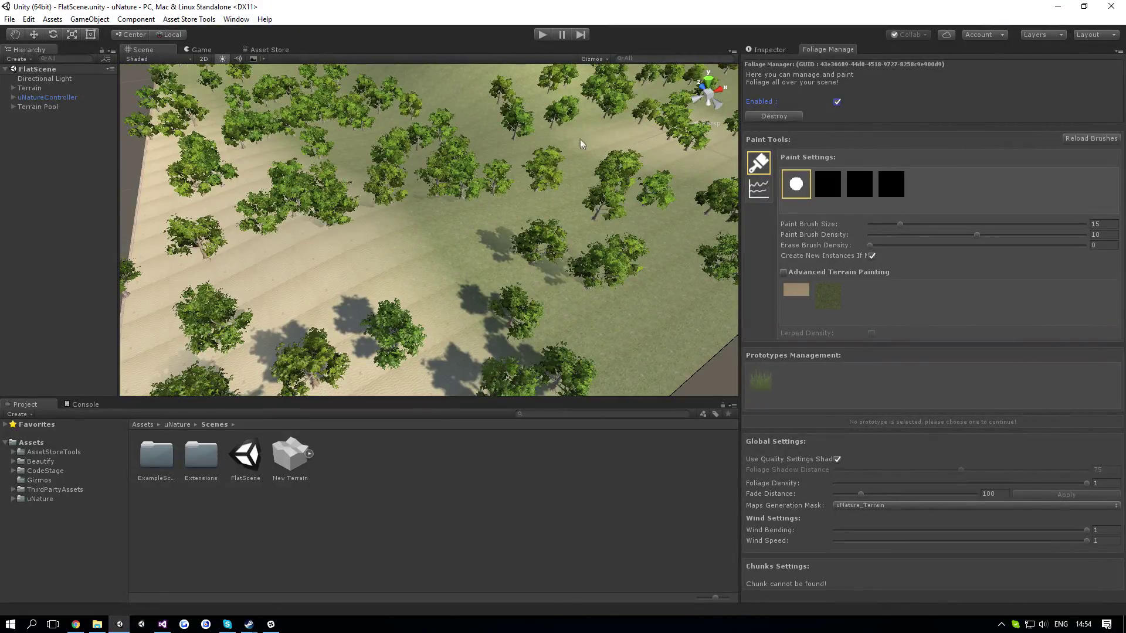
pyautogui.scroll(3, 579, 139)
pyautogui.moveTo(579, 139); pyautogui.dragTo(612, 158, button='middle')
pyautogui.click(841, 189)
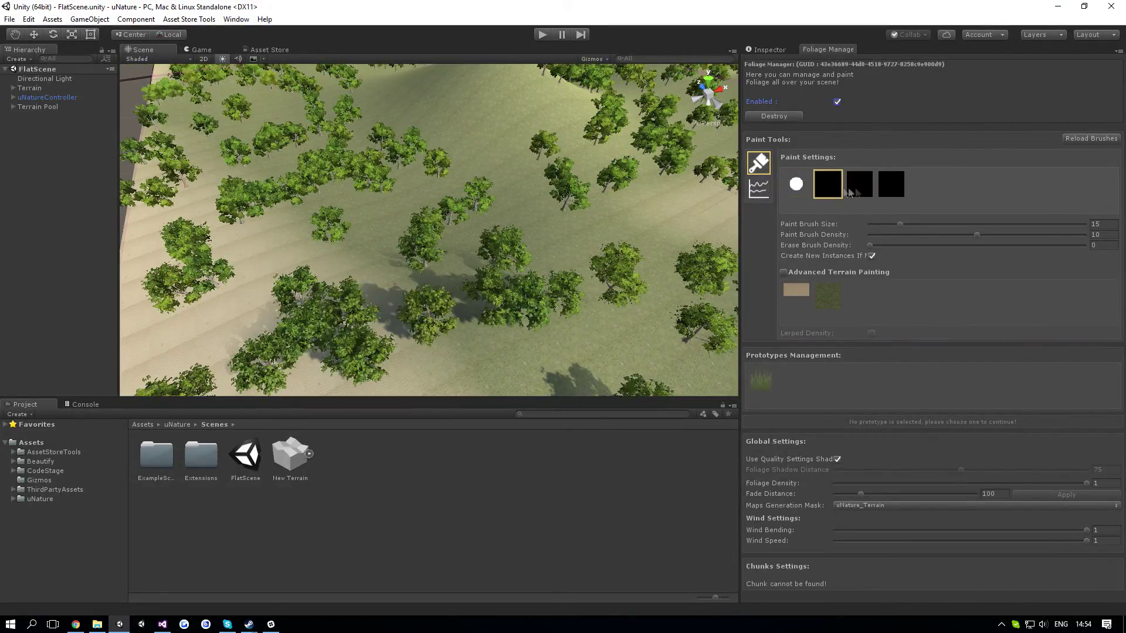
pyautogui.click(896, 187)
pyautogui.click(844, 187)
pyautogui.click(799, 184)
pyautogui.scroll(5, 586, 297)
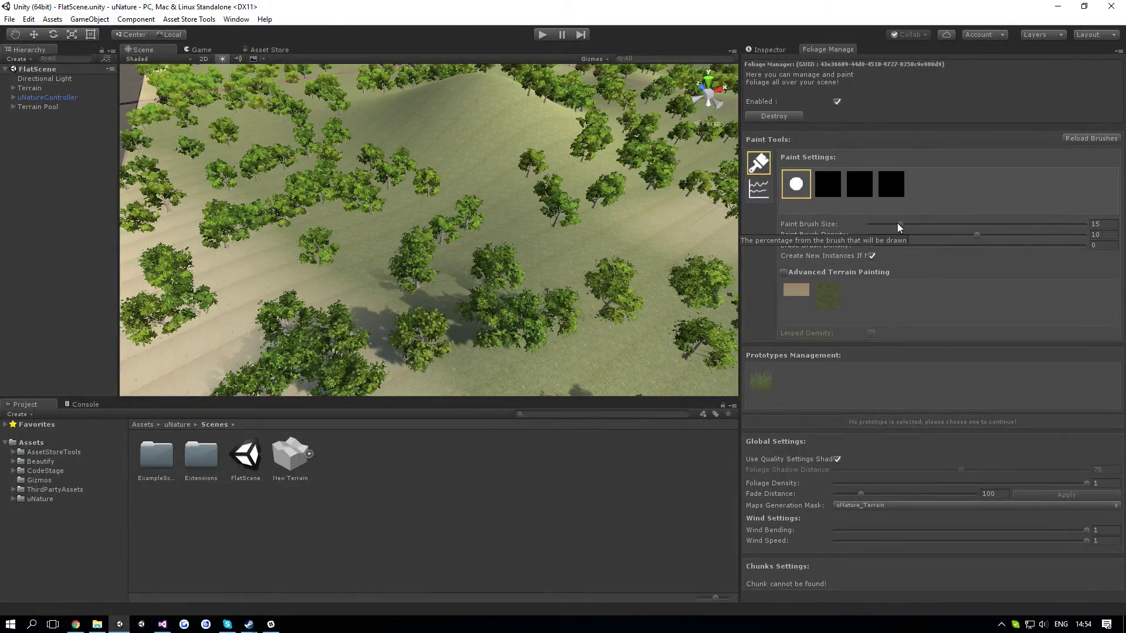
# - Try different paint brush sizes from the minimum up to 100, ending at 97
pyautogui.moveTo(897, 224); pyautogui.dragTo(849, 226)
pyautogui.moveTo(982, 225); pyautogui.dragTo(1124, 224)
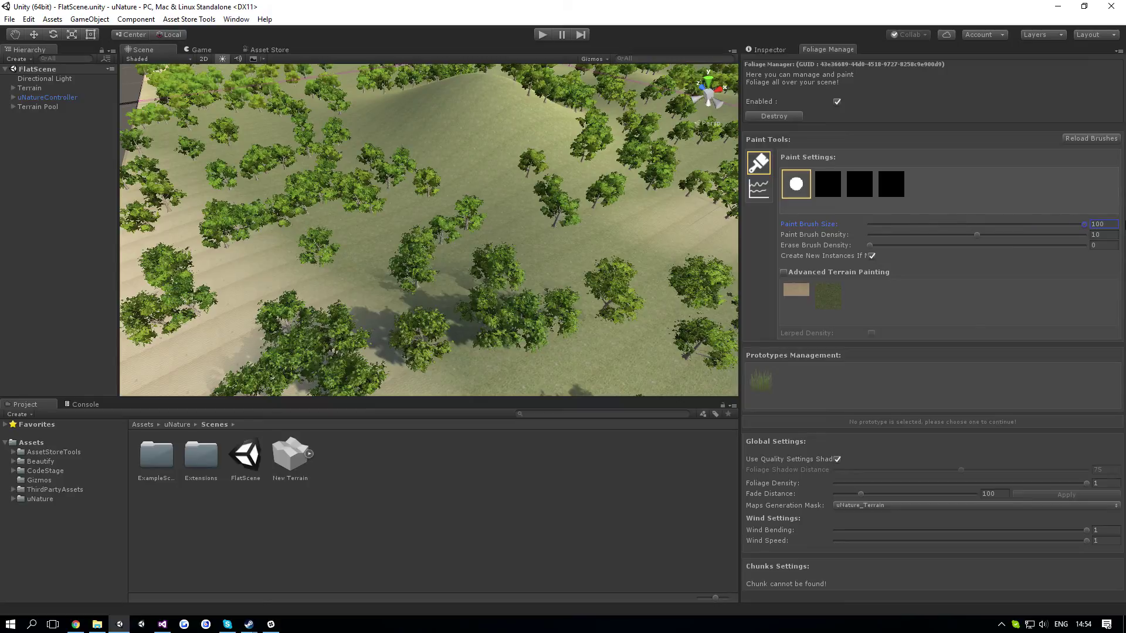
pyautogui.moveTo(934, 227); pyautogui.dragTo(844, 228)
pyautogui.moveTo(906, 224); pyautogui.dragTo(1077, 225)
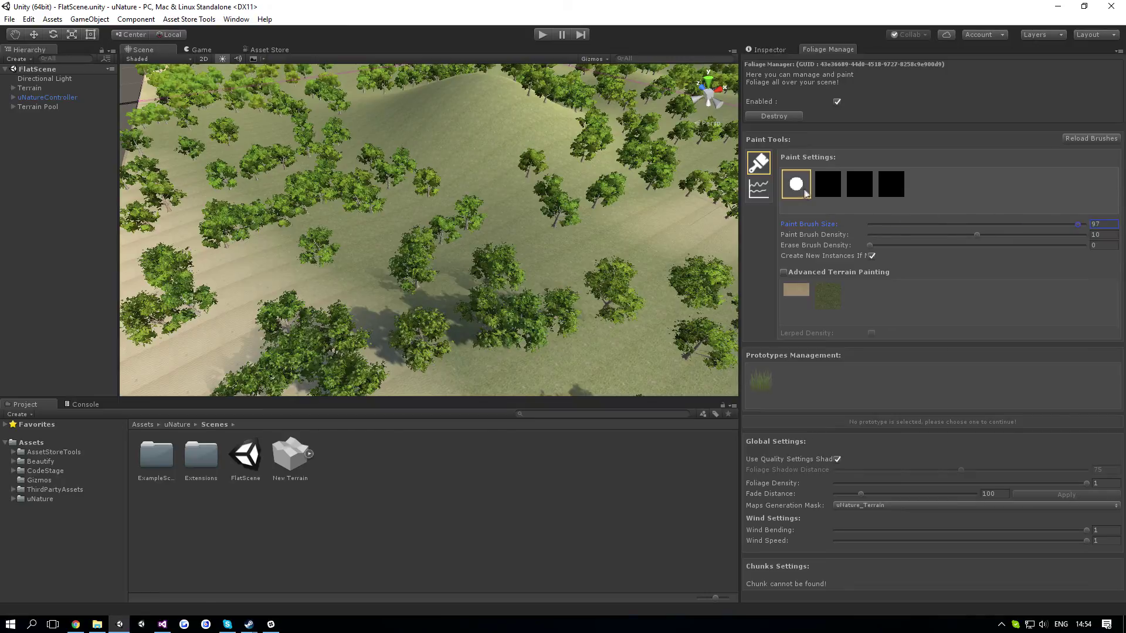
# - Select the grass prototype and reduce the paint brush size to 13
pyautogui.click(770, 386)
pyautogui.moveTo(598, 281)
pyautogui.mouseDown(button='right')
pyautogui.moveTo(554, 225)
pyautogui.moveTo(557, 196)
pyautogui.mouseUp(button='right')
pyautogui.click(1042, 224)
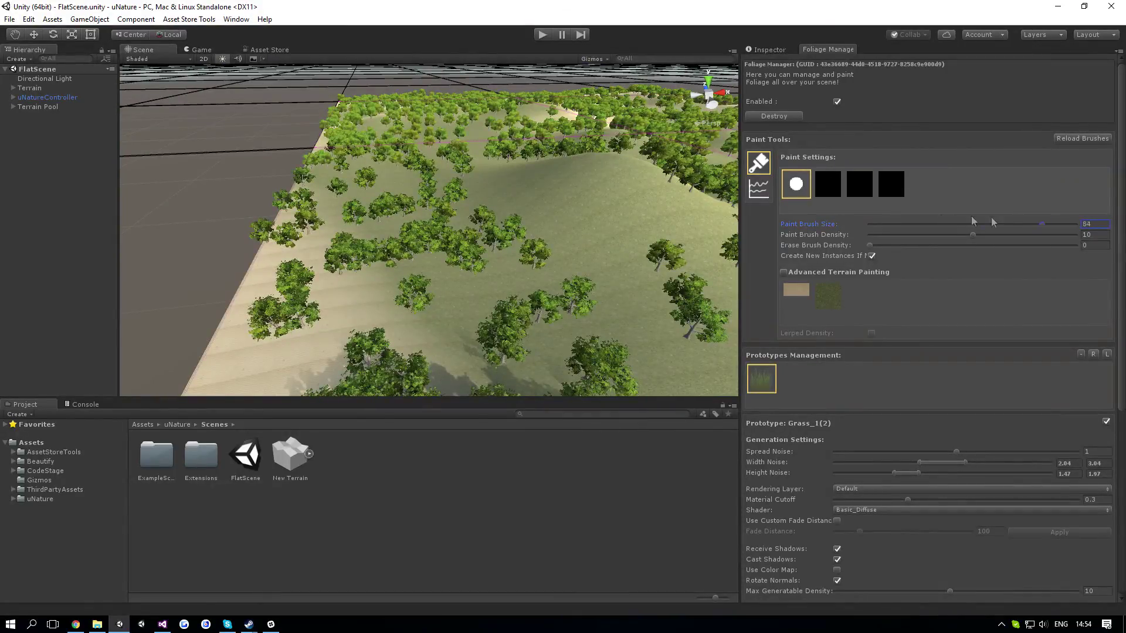
pyautogui.moveTo(992, 223); pyautogui.dragTo(895, 225)
pyautogui.scroll(5, 715, 264)
# - Toggle the grass prototype's selection on and off, leaving it deselected
pyautogui.click(761, 381)
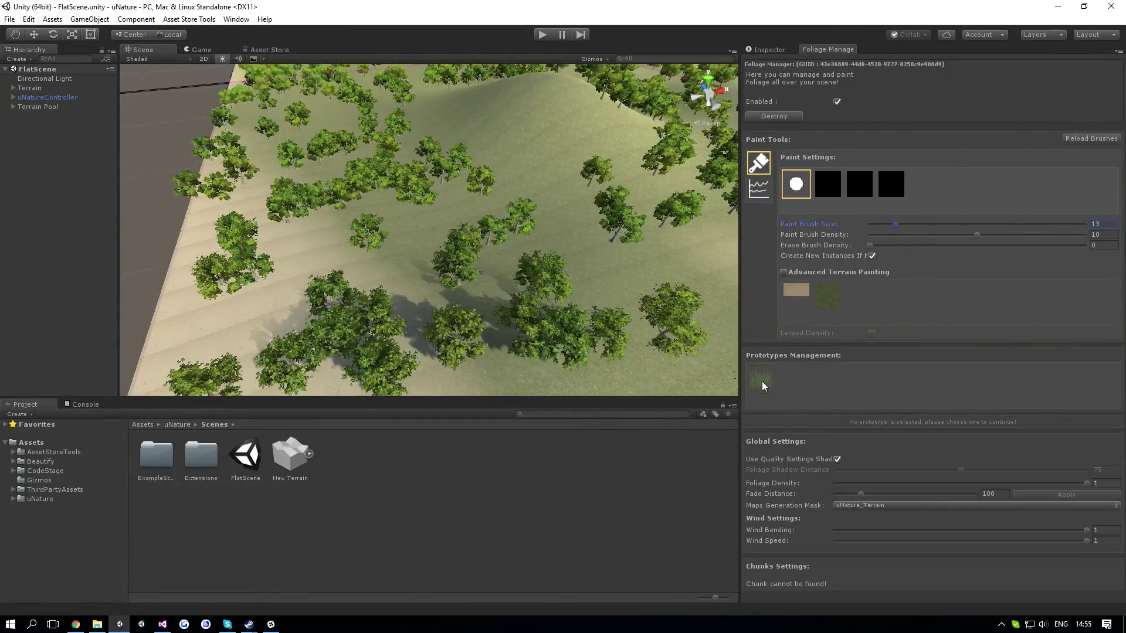
pyautogui.click(761, 381)
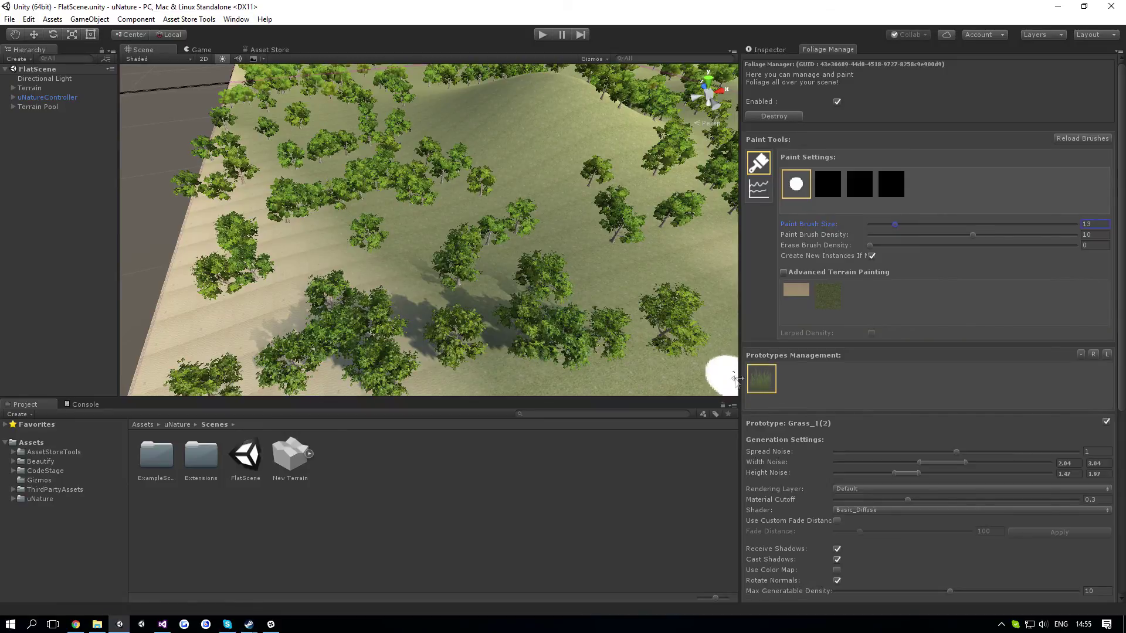
pyautogui.click(764, 388)
pyautogui.click(761, 380)
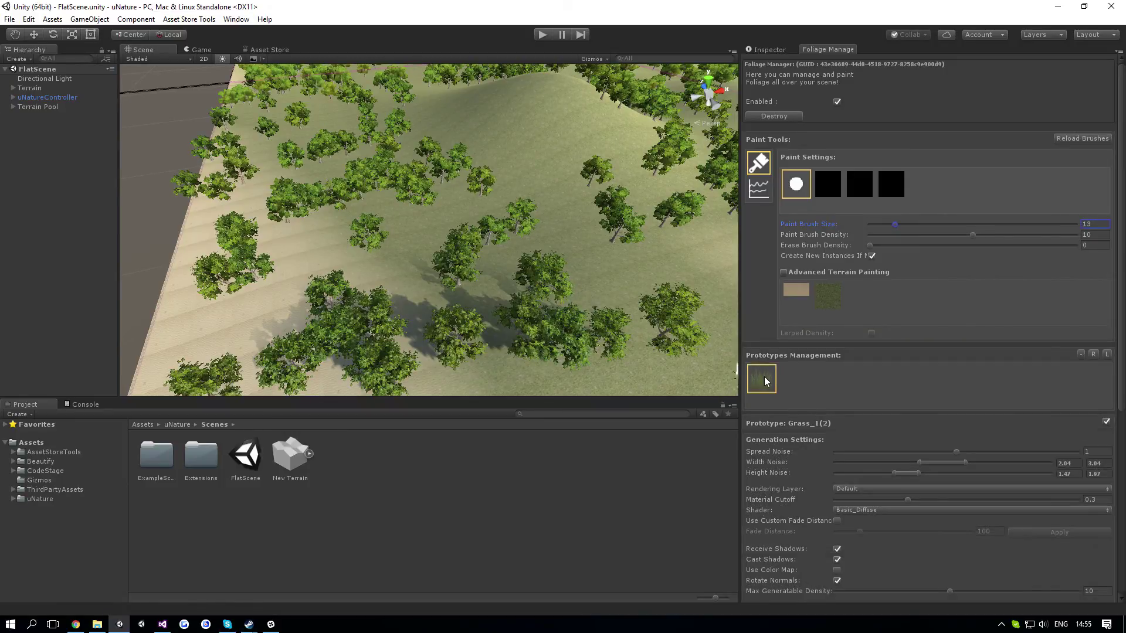
pyautogui.click(765, 380)
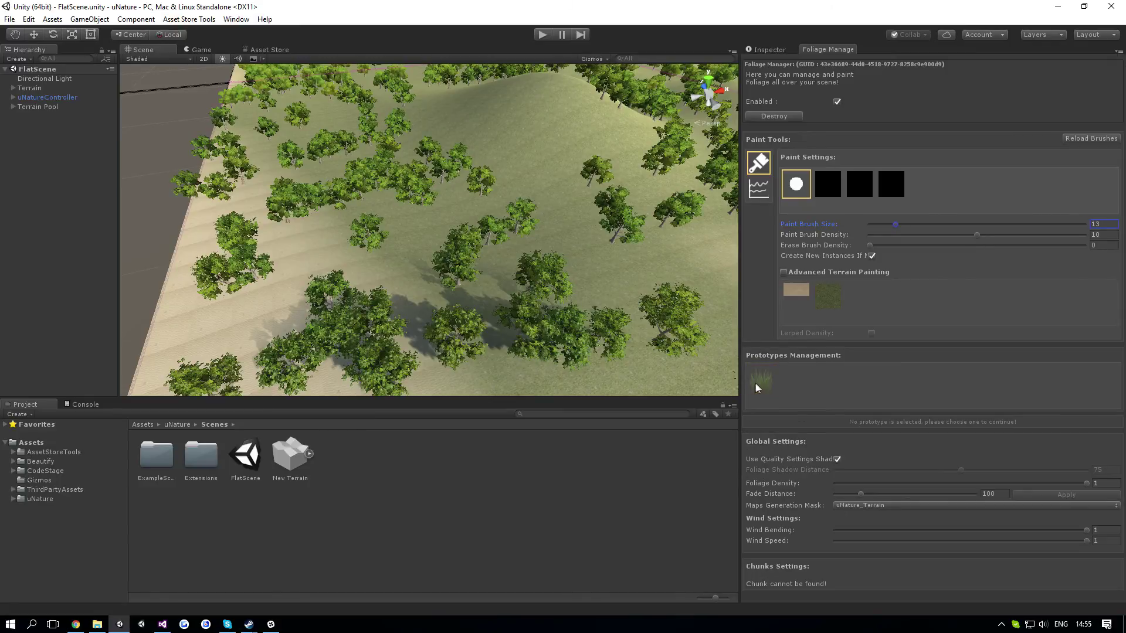
# - Select the Grass_1(2) prototype, set the paint brush density to 19, and paint grass on the clearing
pyautogui.moveTo(605, 336)
pyautogui.mouseDown(button='right')
pyautogui.moveTo(660, 331)
pyautogui.moveTo(691, 349)
pyautogui.moveTo(628, 347)
pyautogui.mouseUp(button='right')
pyautogui.press('w')
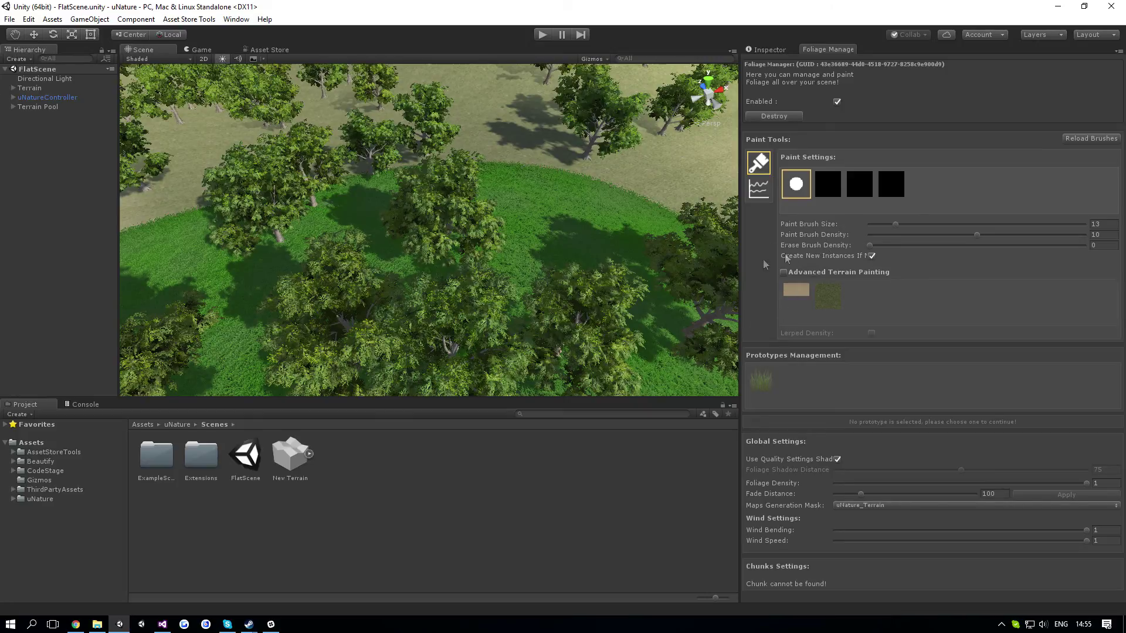
pyautogui.keyDown('alt'); pyautogui.moveTo(640, 275); pyautogui.dragTo(636, 272); pyautogui.keyUp('alt')
pyautogui.press('w')
pyautogui.moveTo(635, 271); pyautogui.dragTo(596, 314, button='right')
pyautogui.scroll(-5, 556, 270)
pyautogui.scroll(3, 553, 291)
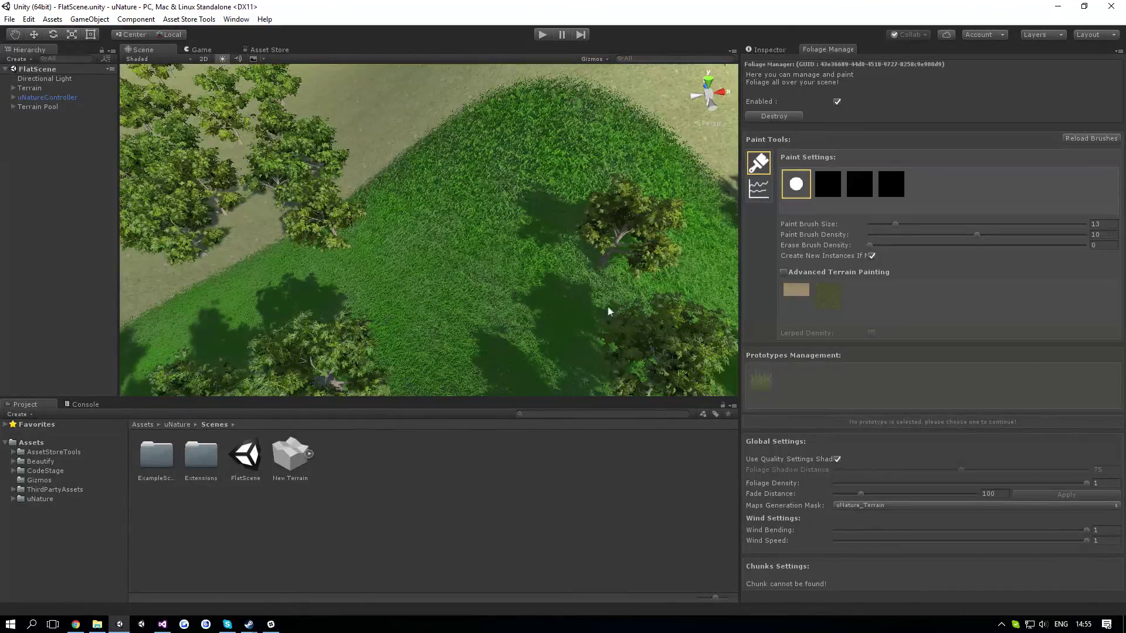
pyautogui.click(761, 378)
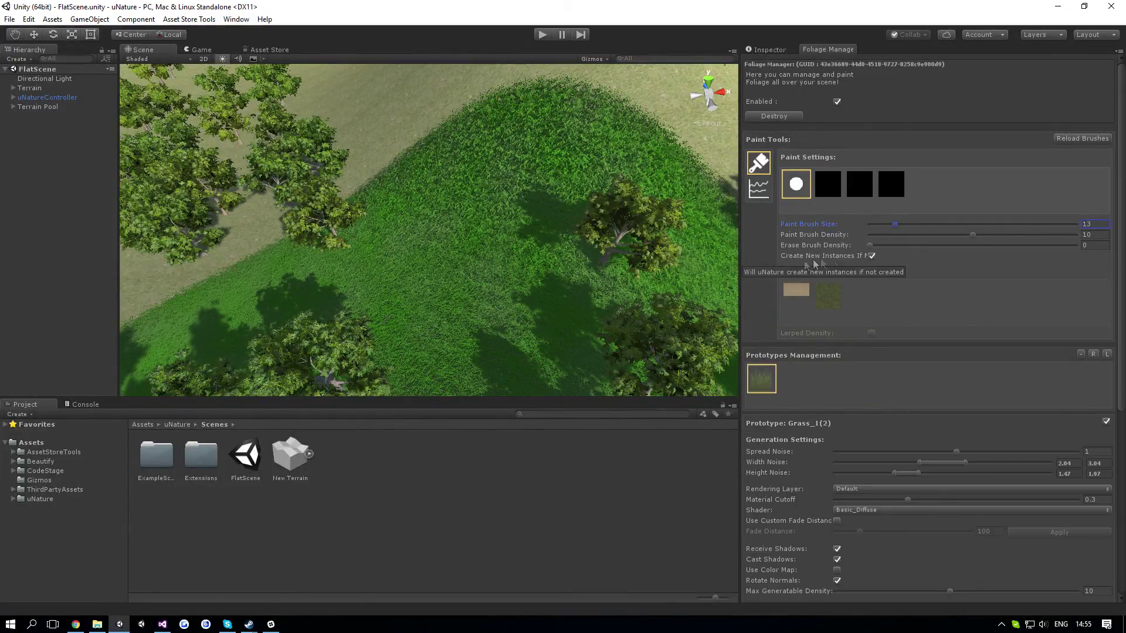
pyautogui.scroll(5, 574, 301)
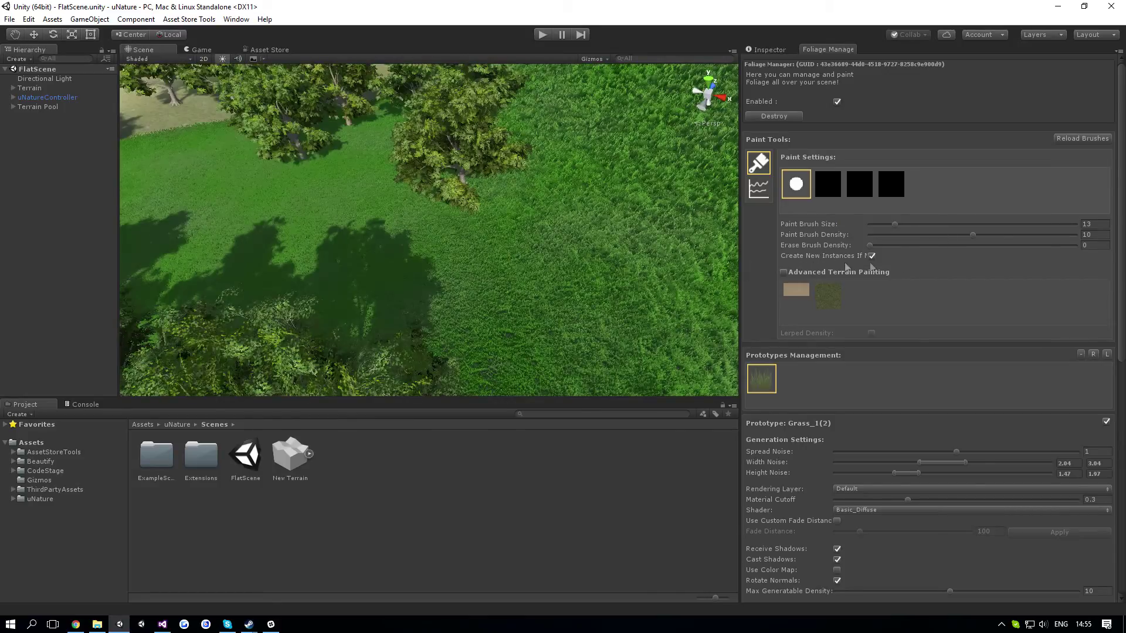
pyautogui.moveTo(981, 235); pyautogui.dragTo(1059, 234)
pyautogui.moveTo(574, 237); pyautogui.dragTo(489, 237, button='right')
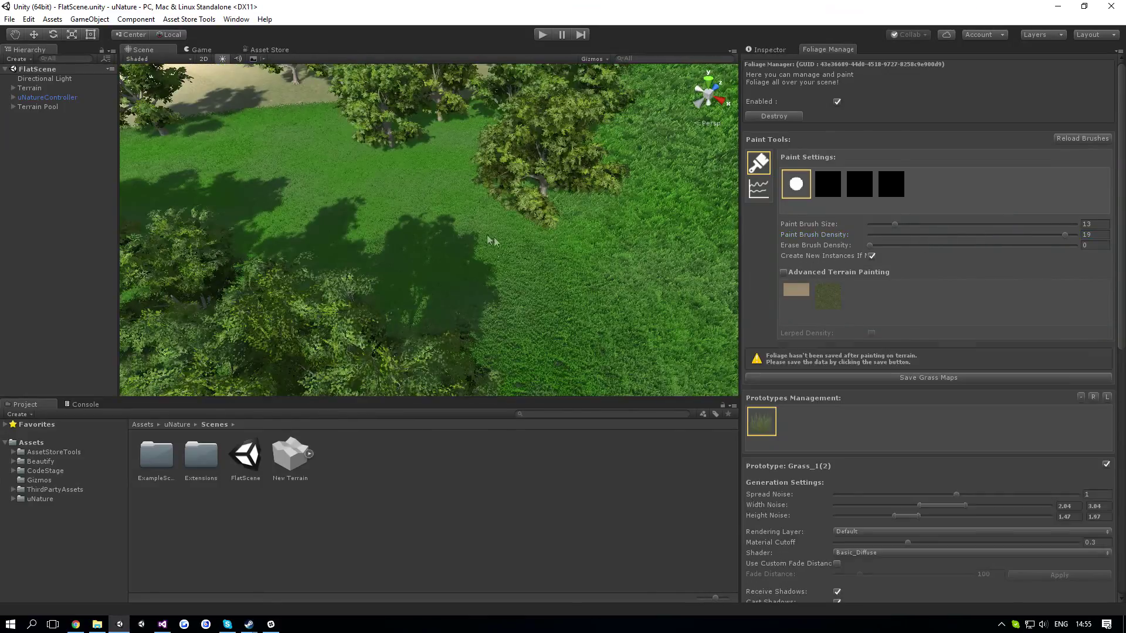
# - Set the paint brush density to 4 and paint grass across the shaded clearing between the trees
pyautogui.click(912, 234)
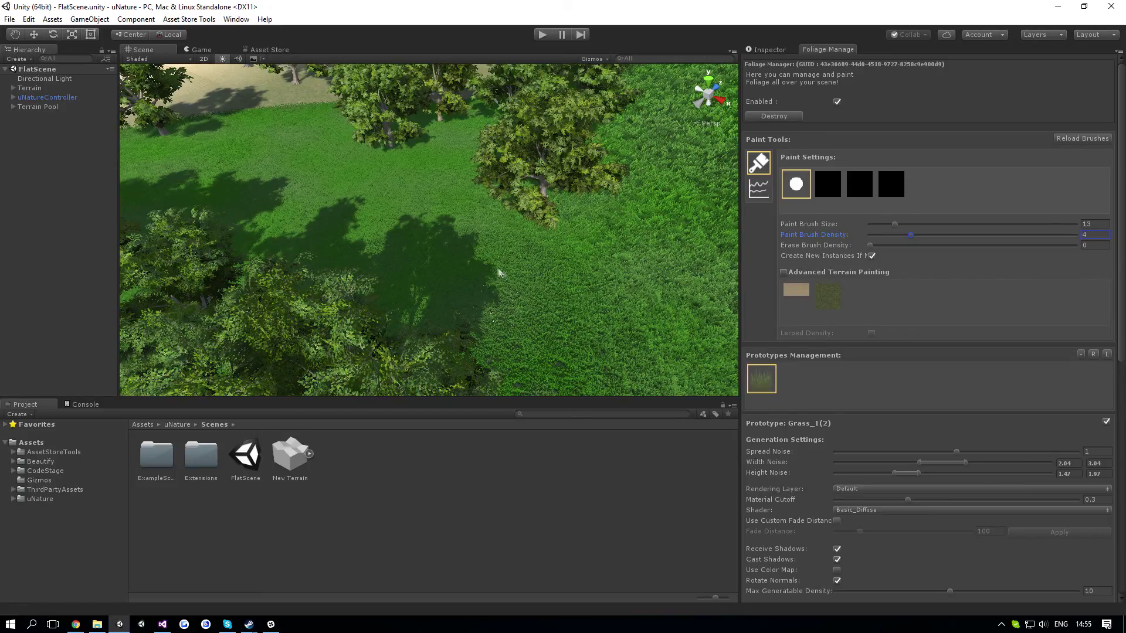
pyautogui.moveTo(479, 254)
pyautogui.mouseDown()
pyautogui.moveTo(447, 244)
pyautogui.moveTo(469, 279)
pyautogui.moveTo(367, 248)
pyautogui.moveTo(343, 289)
pyautogui.mouseUp()
# - Thin out the grass on the clearing using erase brush densities of 8, 4 and finally 2
pyautogui.moveTo(908, 246); pyautogui.dragTo(936, 250)
pyautogui.moveTo(440, 251)
pyautogui.mouseDown()
pyautogui.moveTo(441, 187)
pyautogui.moveTo(504, 346)
pyautogui.moveTo(388, 314)
pyautogui.mouseUp()
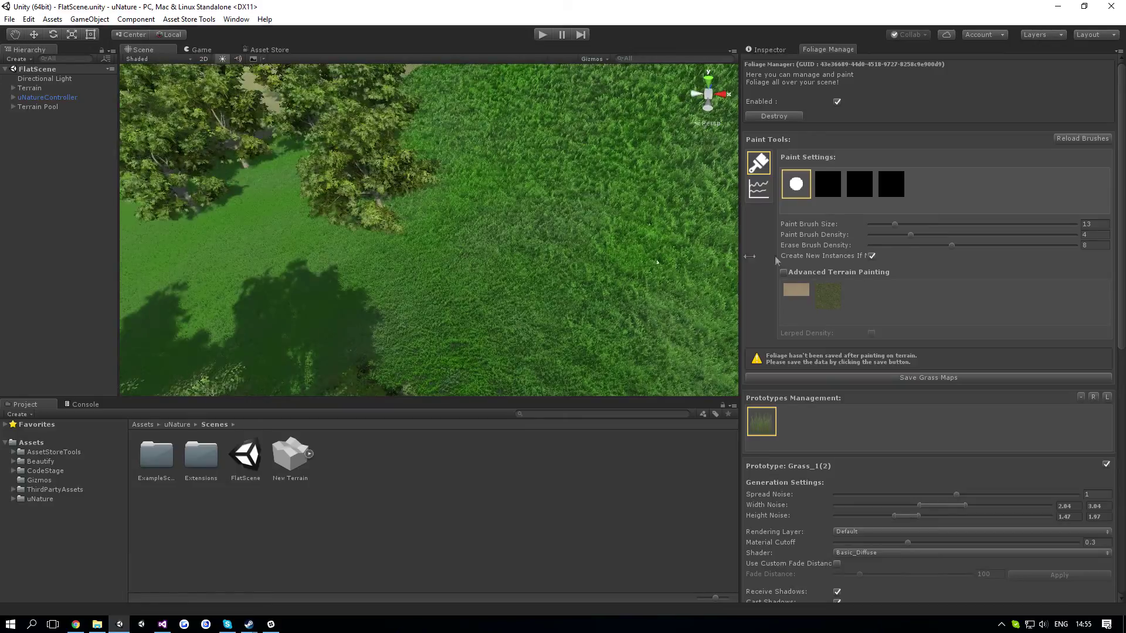
pyautogui.moveTo(951, 245); pyautogui.dragTo(908, 252)
pyautogui.moveTo(477, 277)
pyautogui.keyDown('shift'); pyautogui.mouseDown()
pyautogui.moveTo(587, 231)
pyautogui.moveTo(545, 358)
pyautogui.mouseUp(); pyautogui.keyUp('shift')
pyautogui.moveTo(546, 357); pyautogui.dragTo(651, 258, button='right')
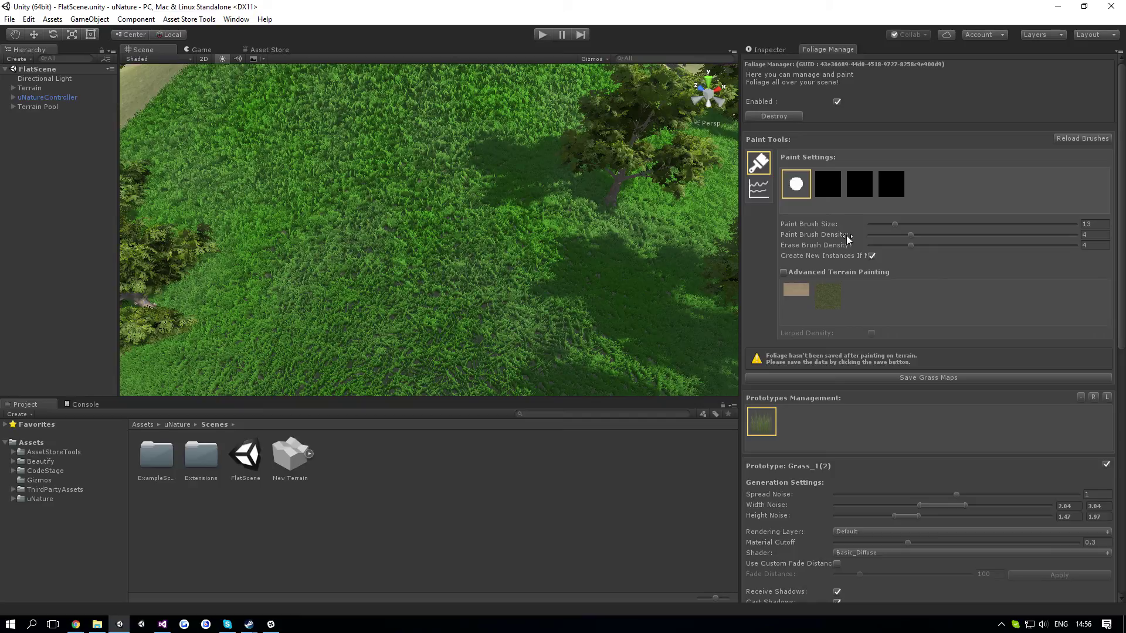
pyautogui.moveTo(911, 245); pyautogui.dragTo(890, 245)
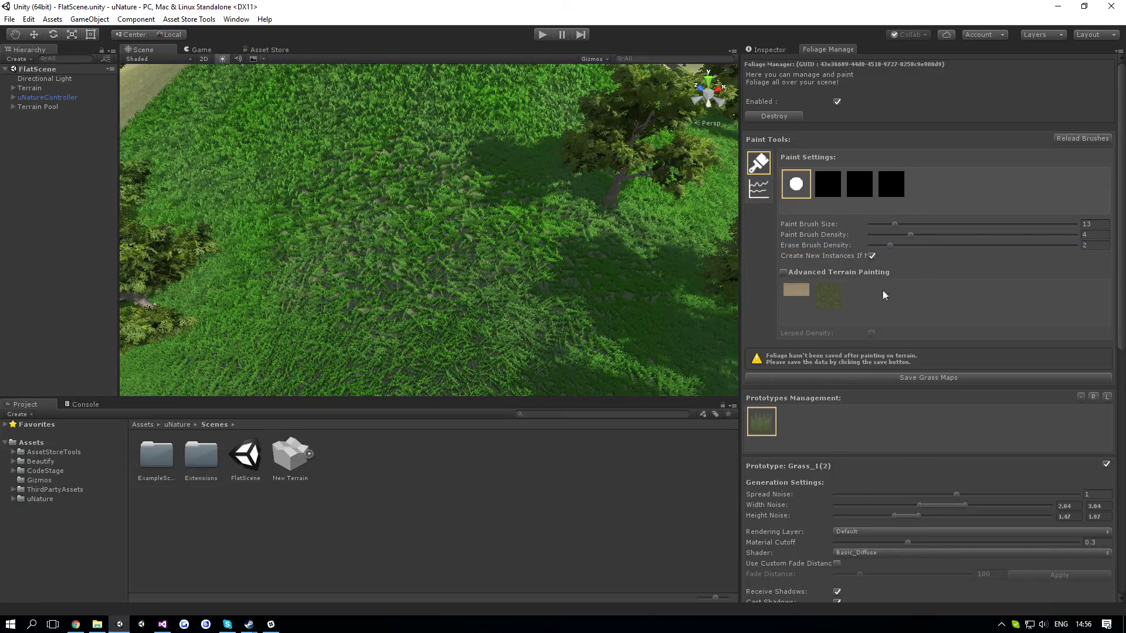
# - Set the paint brush density to 20, repaint the thinned grass, and save the grass maps
pyautogui.moveTo(1037, 235); pyautogui.dragTo(1077, 235)
pyautogui.moveTo(491, 252); pyautogui.dragTo(352, 226)
pyautogui.moveTo(346, 226)
pyautogui.mouseDown(button='right')
pyautogui.moveTo(226, 200)
pyautogui.moveTo(191, 170)
pyautogui.mouseUp(button='right')
pyautogui.moveTo(484, 287); pyautogui.dragTo(377, 246, button='right')
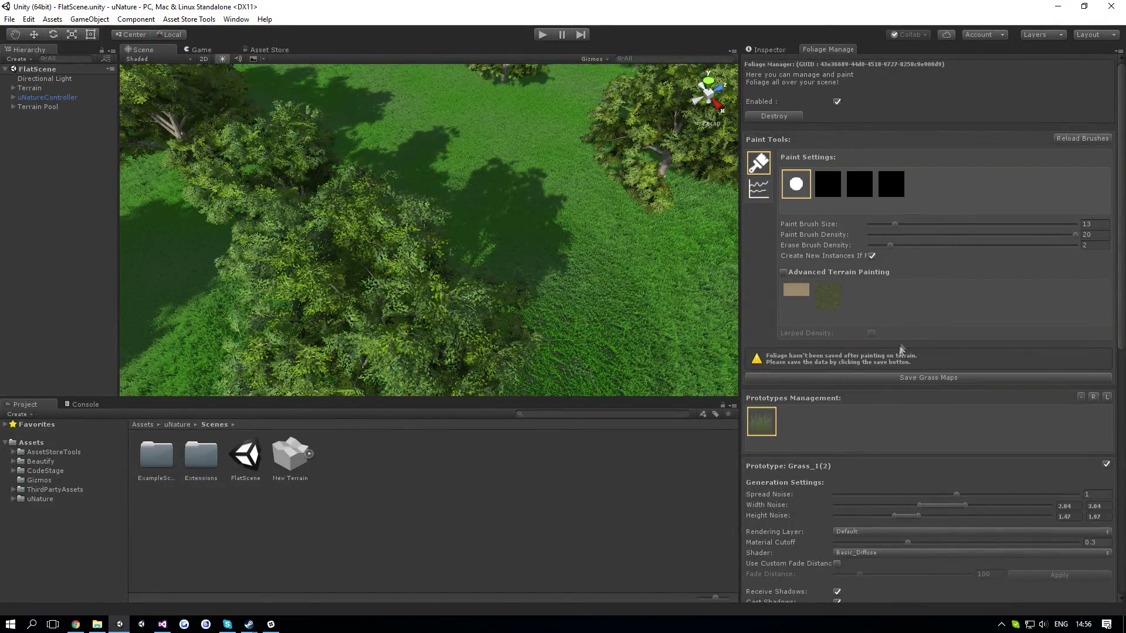
pyautogui.click(894, 377)
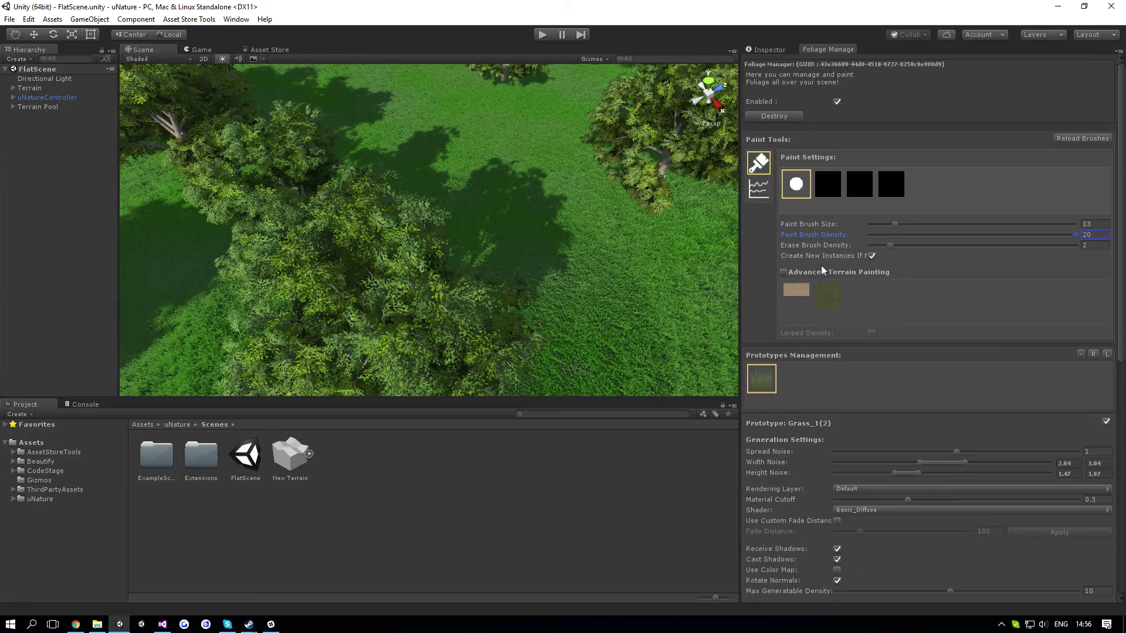
# - Turn off creation of new instances and paint with the grass brush over the bare sandy corner of the terrain
pyautogui.click(844, 257)
pyautogui.moveTo(648, 267); pyautogui.dragTo(666, 209, button='right')
pyautogui.moveTo(742, 242)
pyautogui.mouseDown()
pyautogui.moveTo(654, 247)
pyautogui.moveTo(743, 247)
pyautogui.mouseUp()
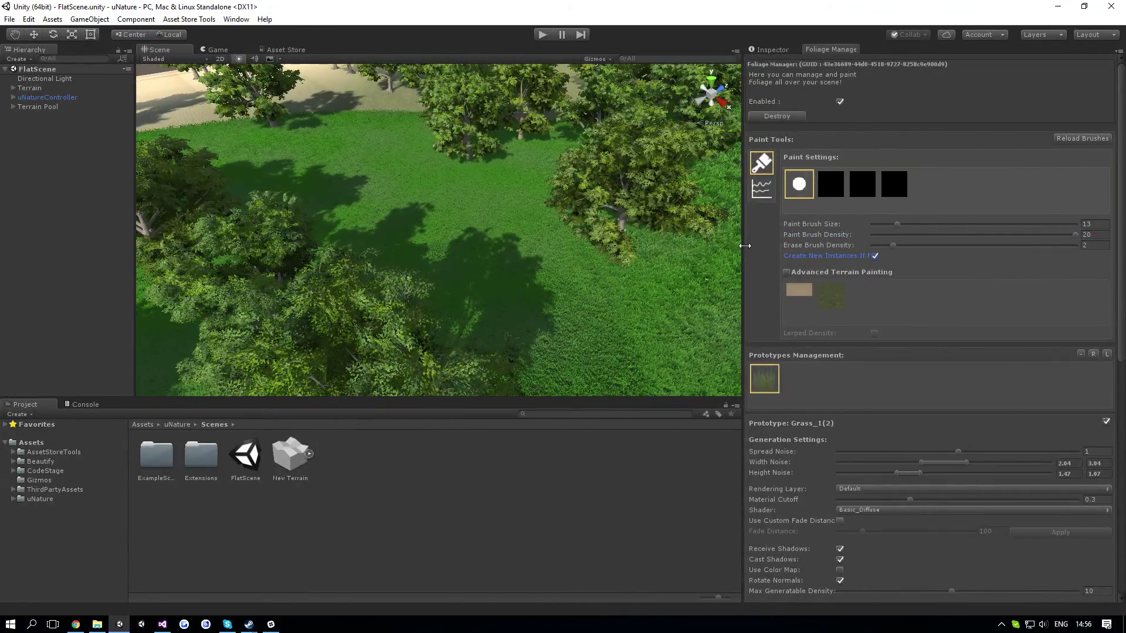
pyautogui.press('w')
pyautogui.moveTo(637, 240)
pyautogui.mouseDown(button='right')
pyautogui.moveTo(463, 196)
pyautogui.moveTo(433, 156)
pyautogui.moveTo(646, 231)
pyautogui.moveTo(573, 241)
pyautogui.moveTo(615, 263)
pyautogui.mouseUp(button='right')
pyautogui.press('s')
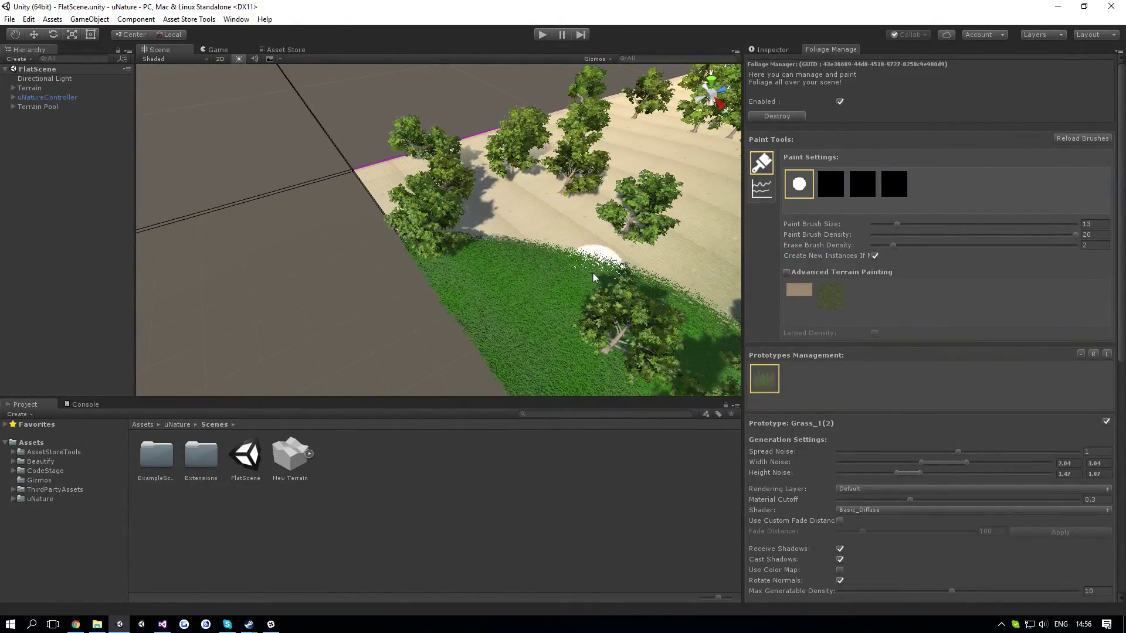
pyautogui.click(874, 256)
pyautogui.moveTo(658, 251); pyautogui.dragTo(449, 251, button='right')
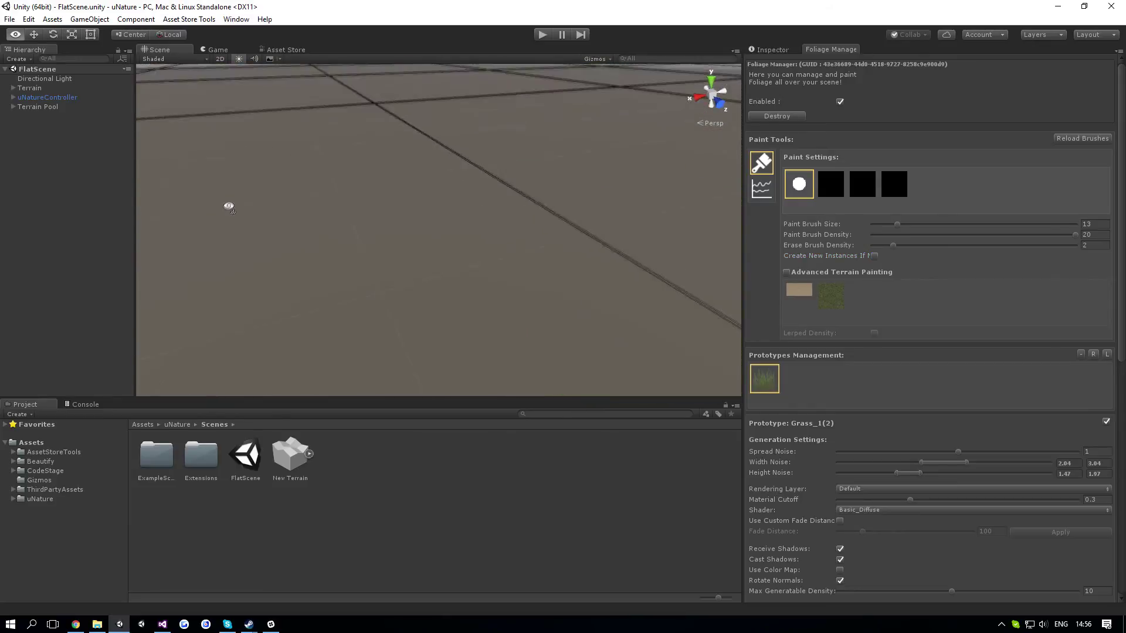
pyautogui.moveTo(228, 206)
pyautogui.mouseDown(button='right')
pyautogui.moveTo(289, 201)
pyautogui.moveTo(434, 261)
pyautogui.mouseUp(button='right')
pyautogui.moveTo(470, 297); pyautogui.dragTo(485, 286)
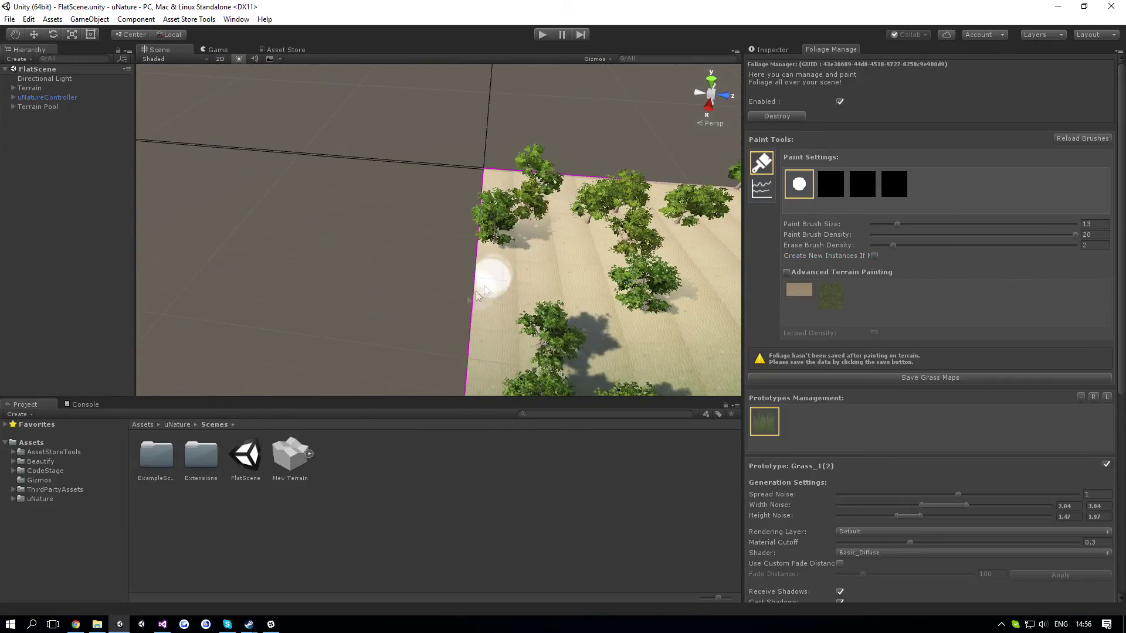
# - Set the erase brush density to 0 and the paint brush size to 38, and save the grass maps
pyautogui.moveTo(476, 293)
pyautogui.mouseDown(button='right')
pyautogui.moveTo(454, 284)
pyautogui.moveTo(493, 277)
pyautogui.mouseUp(button='right')
pyautogui.press('w')
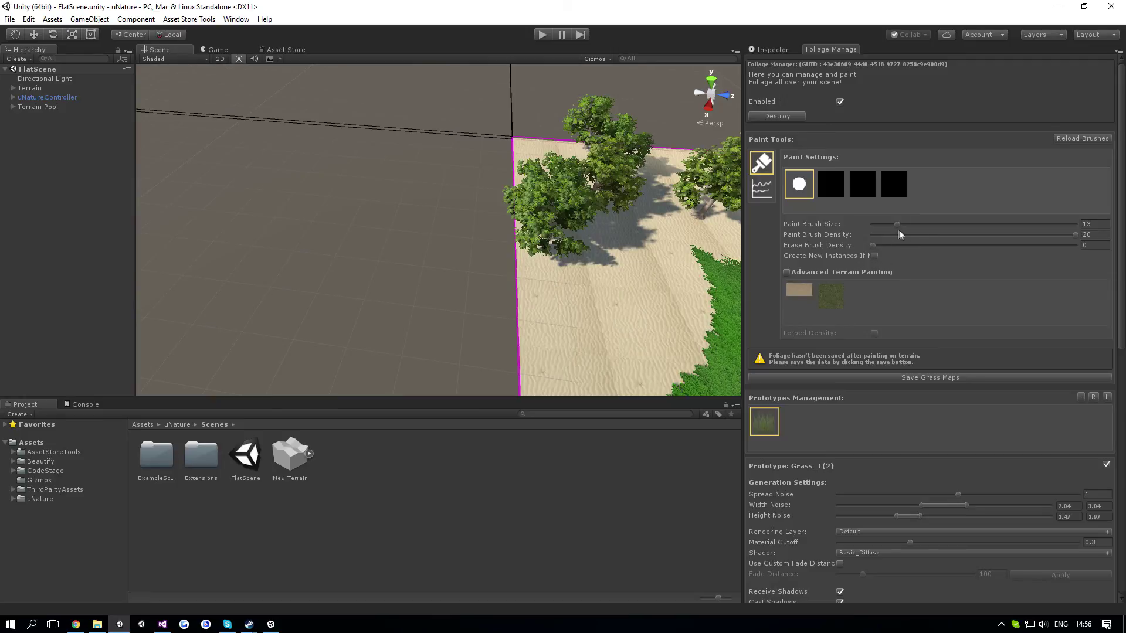
pyautogui.moveTo(1084, 220); pyautogui.dragTo(1105, 222)
pyautogui.moveTo(496, 235); pyautogui.dragTo(734, 201, button='right')
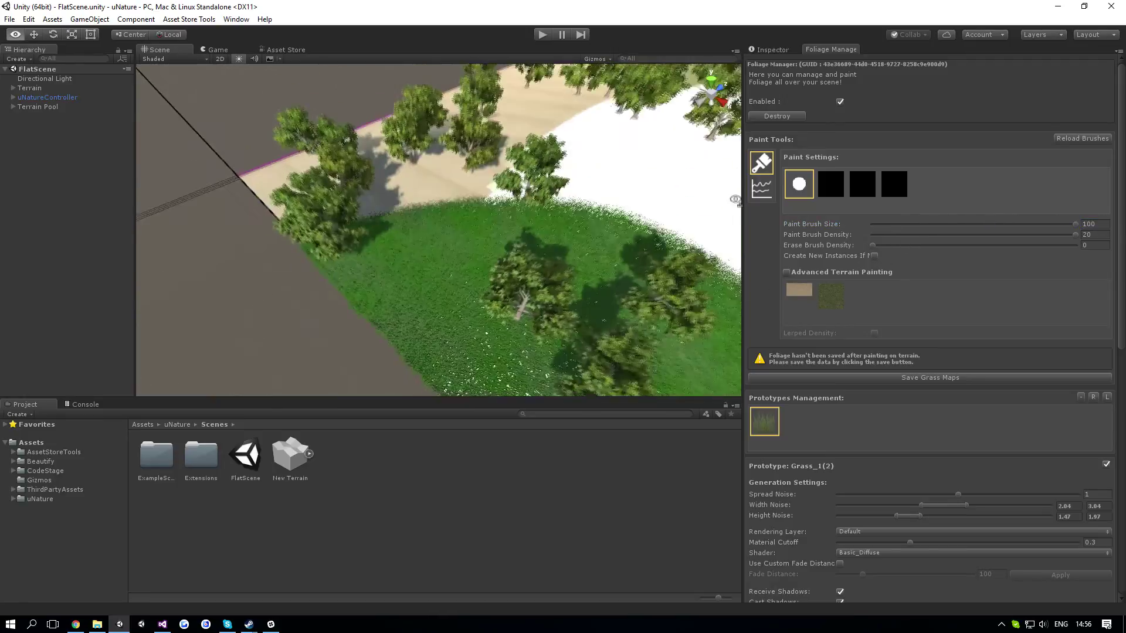
pyautogui.moveTo(971, 224); pyautogui.dragTo(948, 227)
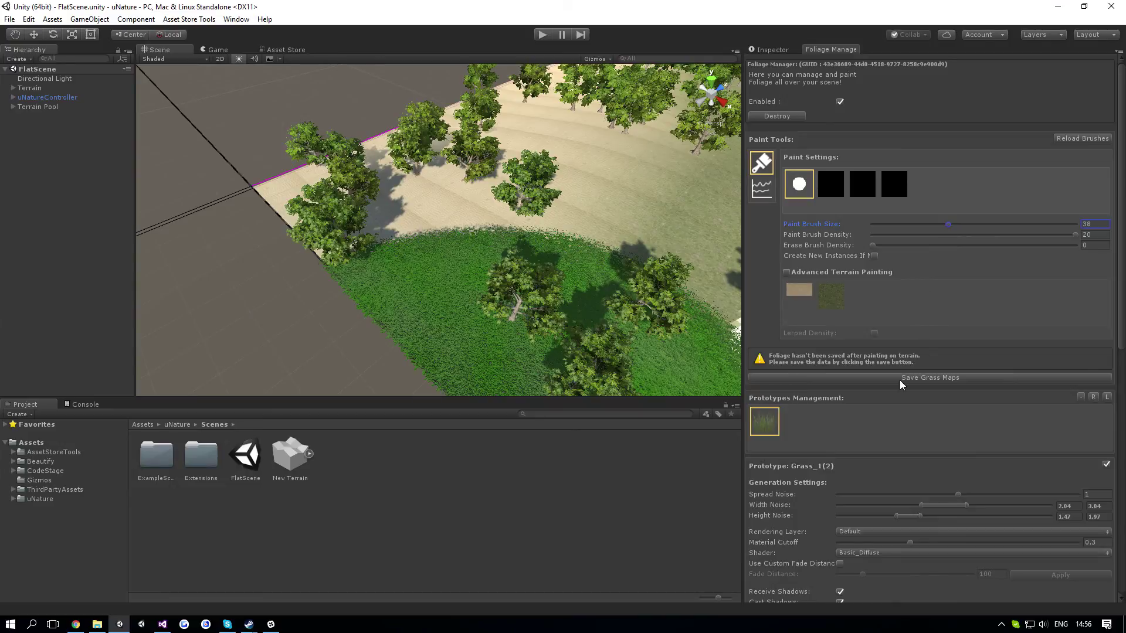
pyautogui.click(930, 378)
# - Turn off Advanced Terrain Painting and select the round brush and the grass prototype
pyautogui.keyDown('alt'); pyautogui.moveTo(504, 282); pyautogui.dragTo(692, 166); pyautogui.keyUp('alt')
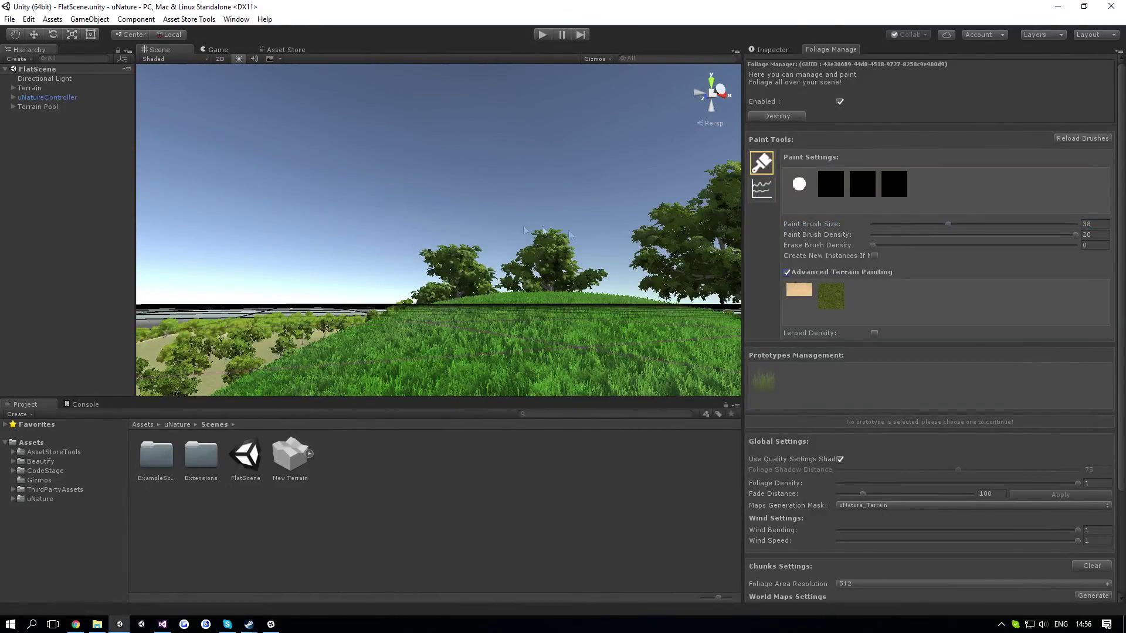
pyautogui.keyDown('alt'); pyautogui.moveTo(586, 235); pyautogui.dragTo(612, 369); pyautogui.keyUp('alt')
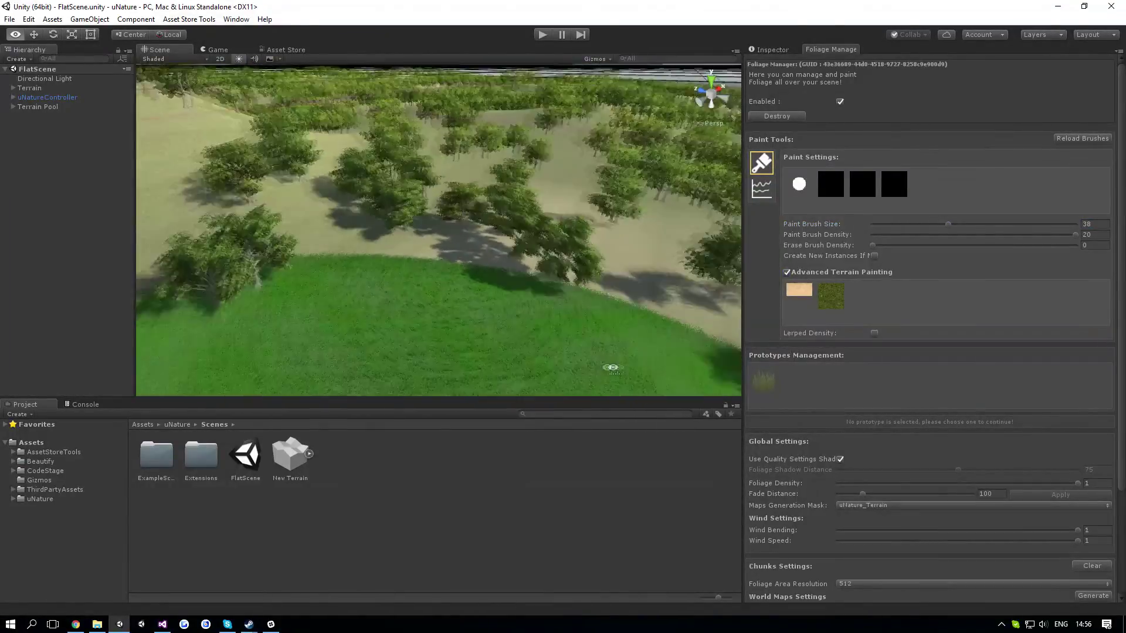
pyautogui.moveTo(611, 367); pyautogui.dragTo(524, 329, button='right')
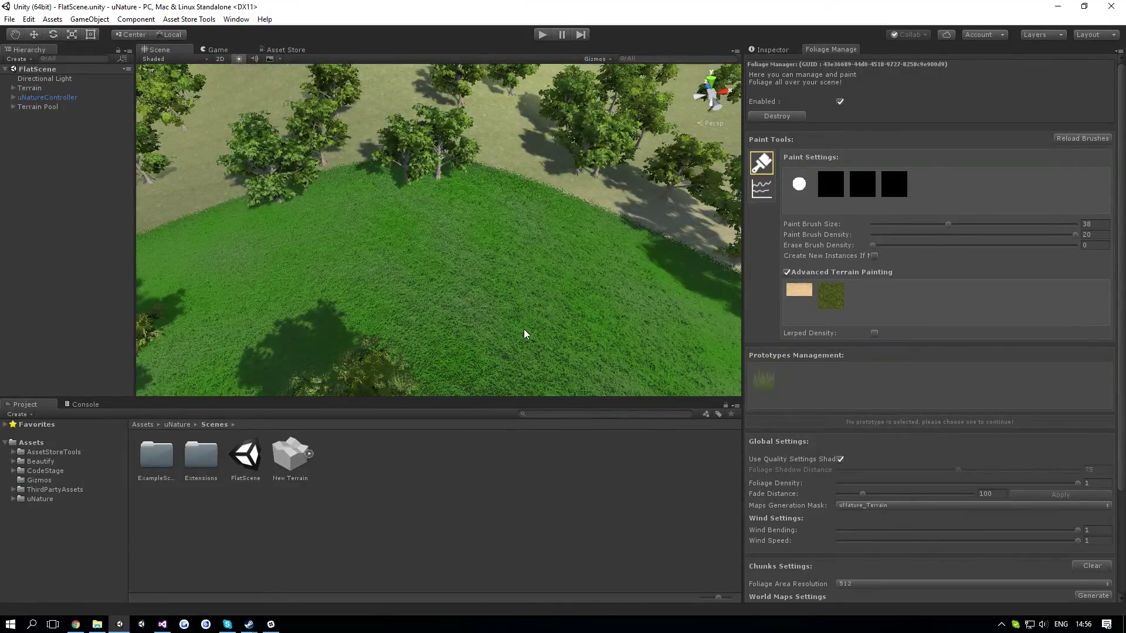
pyautogui.click(785, 274)
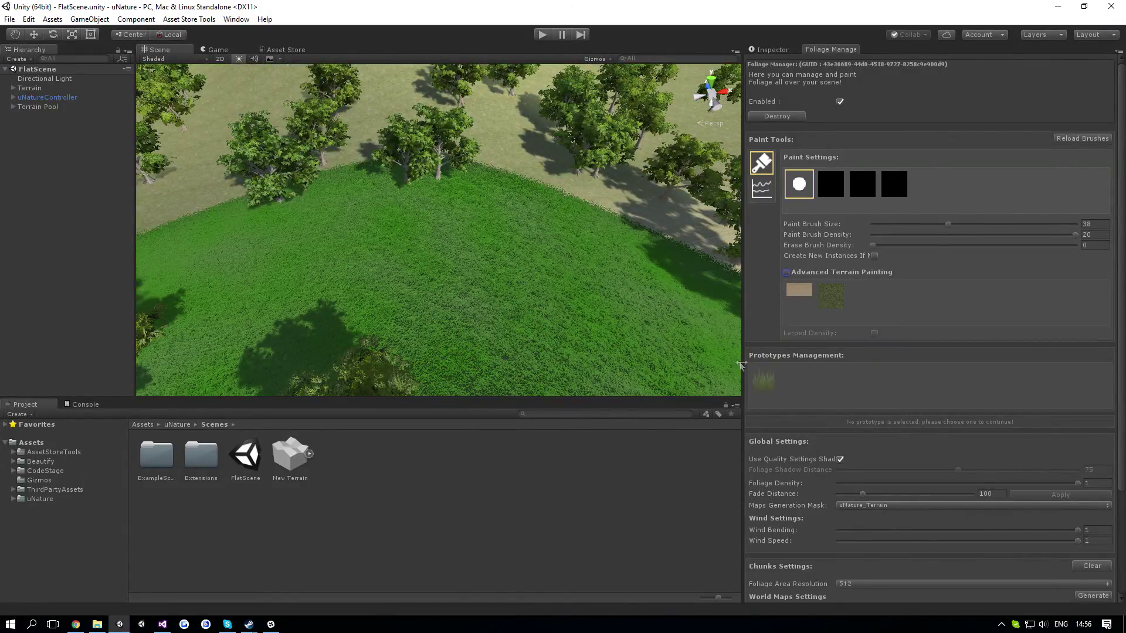
pyautogui.click(763, 380)
# - Erase all the grass from the clearing, reduce the brush size to 10, and save the grass maps
pyautogui.moveTo(498, 325)
pyautogui.keyDown('shift'); pyautogui.mouseDown()
pyautogui.moveTo(341, 252)
pyautogui.moveTo(621, 239)
pyautogui.mouseUp(); pyautogui.keyUp('shift')
pyautogui.moveTo(296, 206); pyautogui.dragTo(492, 187)
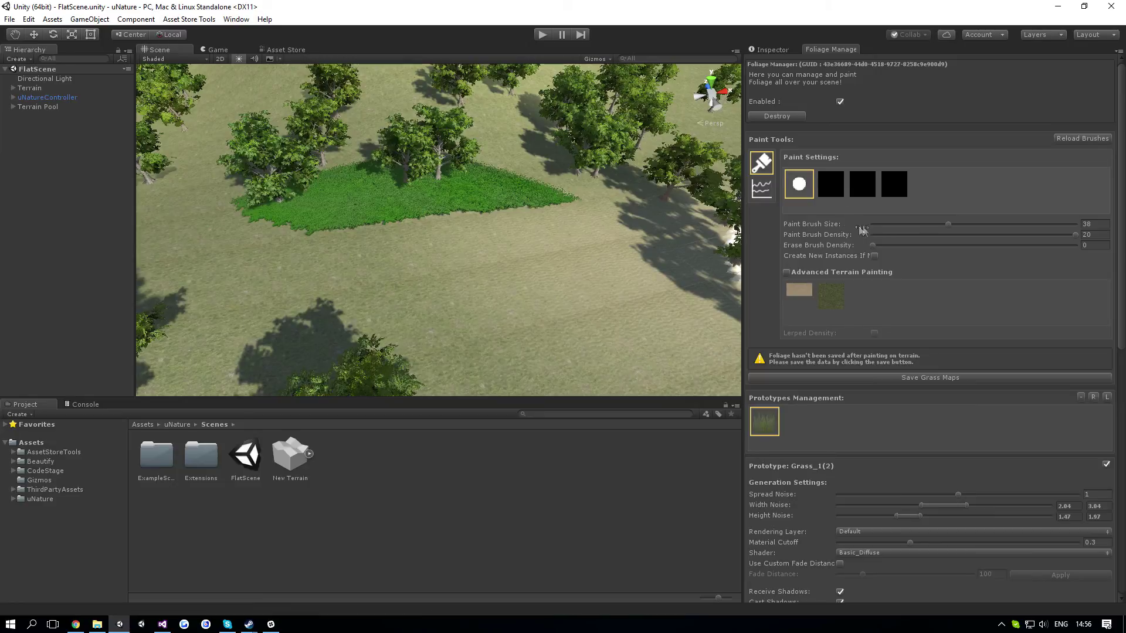
pyautogui.keyDown('shift'); pyautogui.moveTo(531, 274); pyautogui.dragTo(626, 229); pyautogui.keyUp('shift')
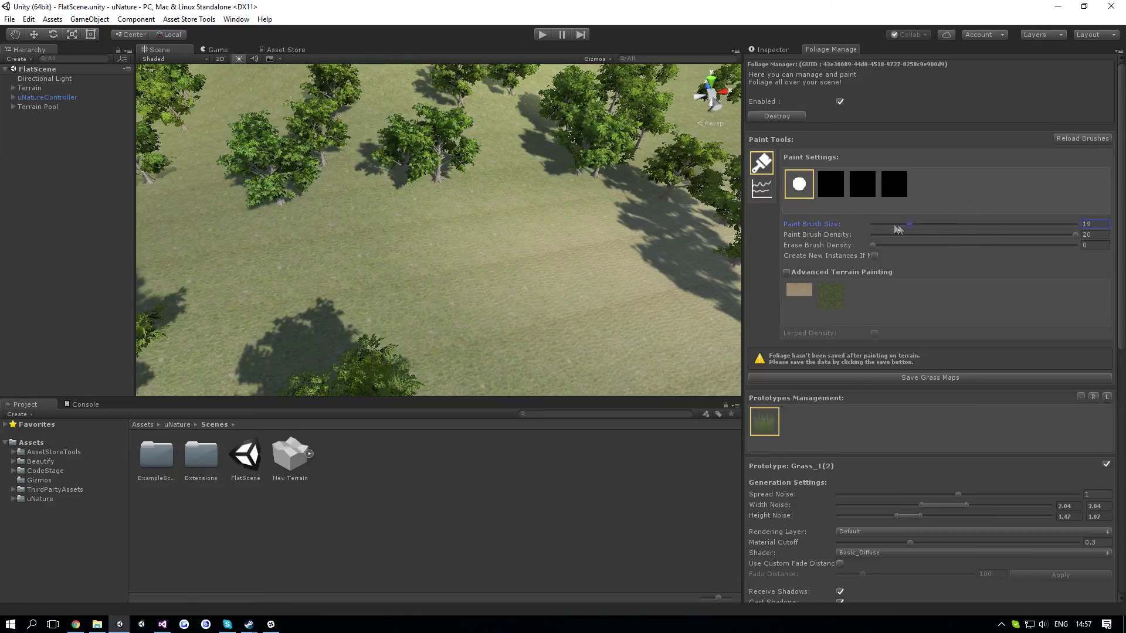
pyautogui.click(873, 378)
# - Enable Advanced Terrain Painting and choose the sand texture as the one to paint on
pyautogui.click(786, 273)
pyautogui.moveTo(666, 299); pyautogui.dragTo(592, 281, button='right')
pyautogui.press('w')
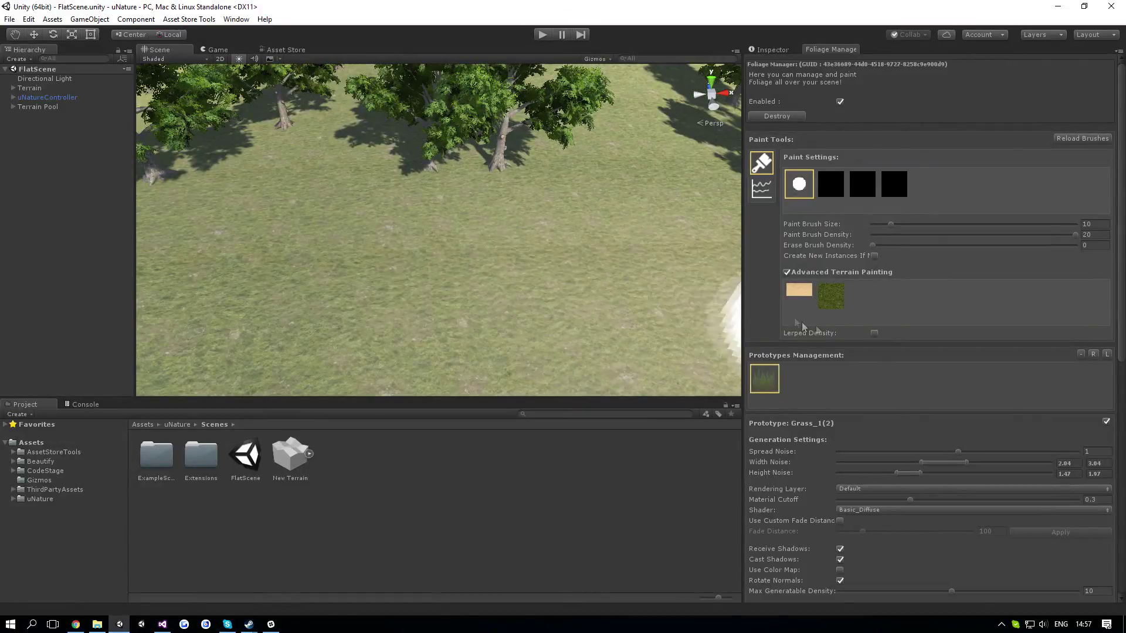
pyautogui.click(799, 291)
pyautogui.scroll(-5, 528, 239)
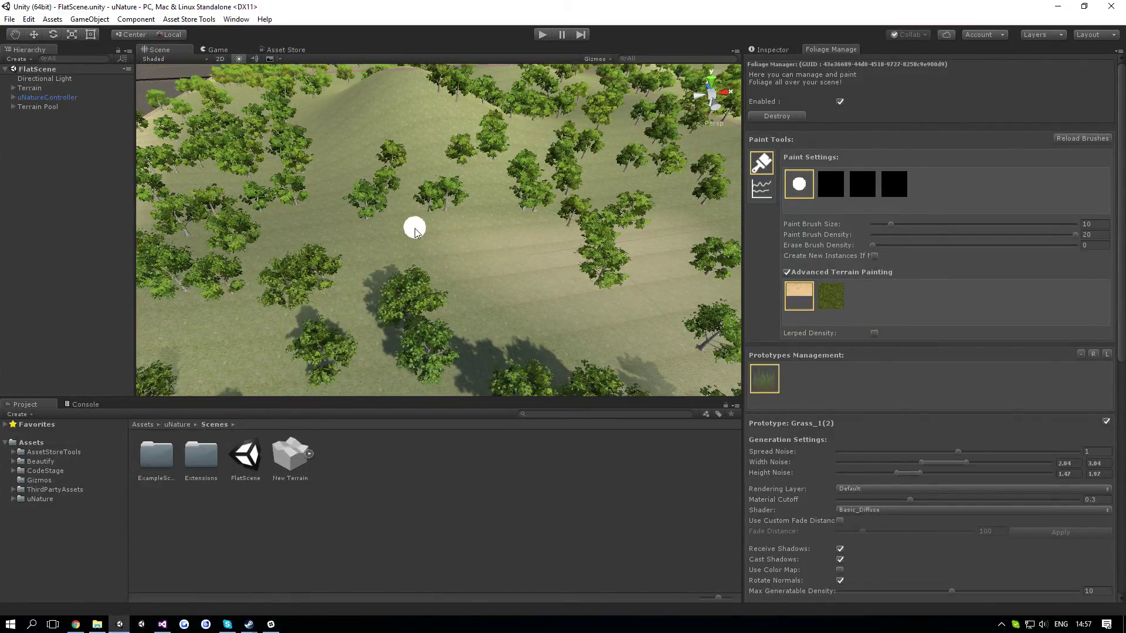
# - Paint a patch of grass in the middle of the cleared area with brush size 10 and density 20
pyautogui.scroll(2, 415, 233)
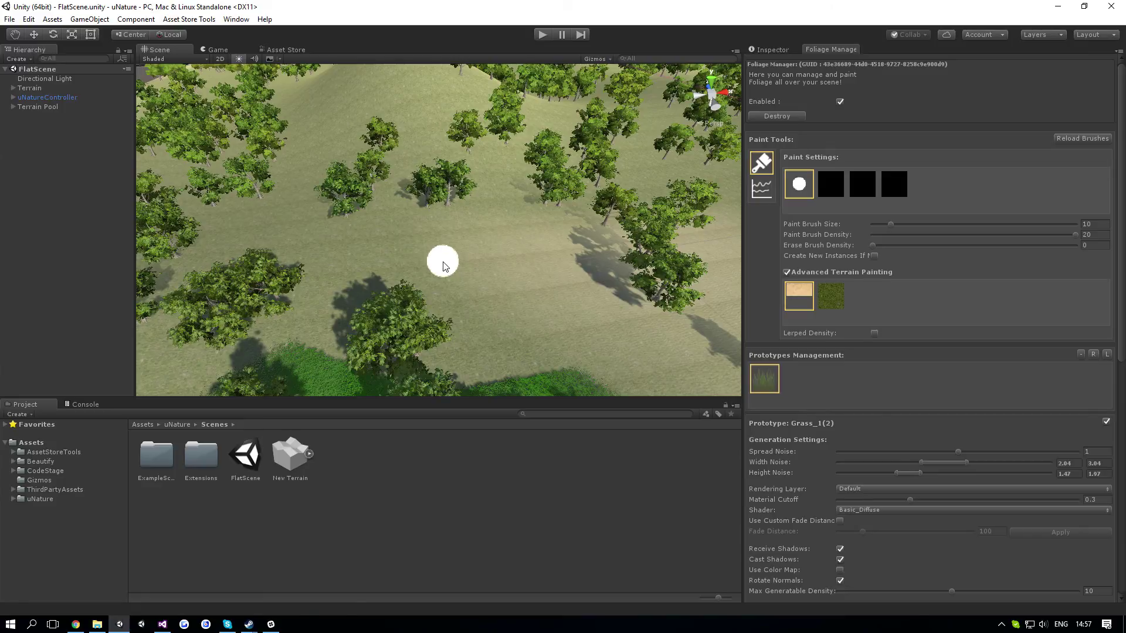
pyautogui.moveTo(479, 254); pyautogui.dragTo(452, 284, button='right')
pyautogui.click(459, 262)
pyautogui.press('w')
pyautogui.moveTo(451, 284); pyautogui.dragTo(503, 311)
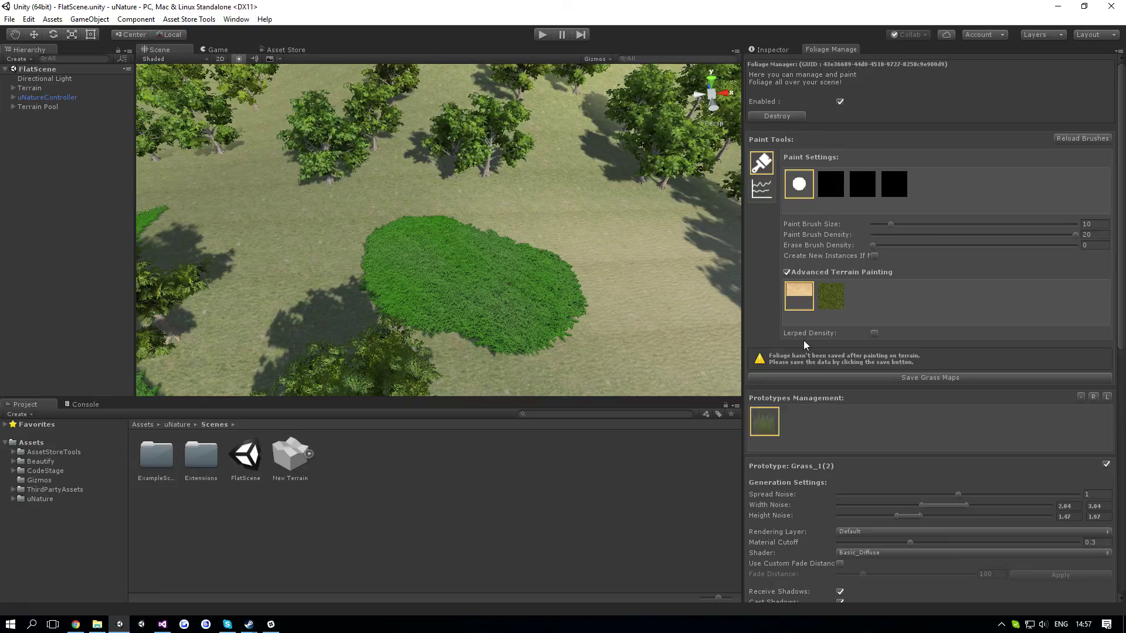
# - Enable Lerped Density and extend the grass patch by painting along its edge
pyautogui.click(876, 333)
pyautogui.moveTo(576, 326); pyautogui.dragTo(589, 321, button='right')
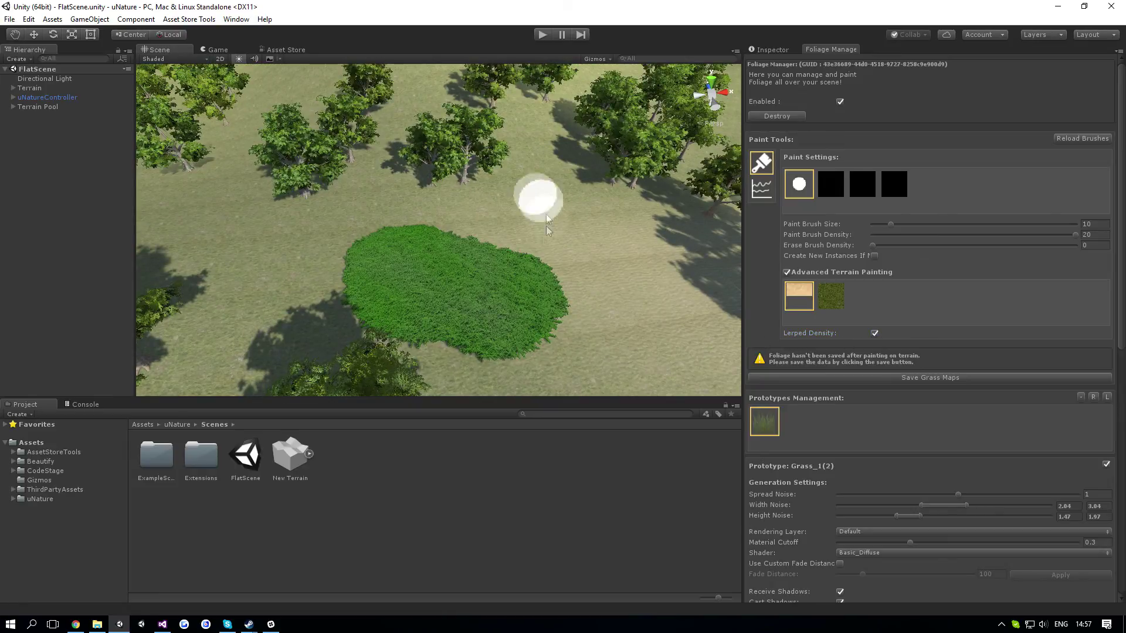
pyautogui.moveTo(592, 302)
pyautogui.mouseDown()
pyautogui.moveTo(559, 335)
pyautogui.moveTo(503, 233)
pyautogui.mouseUp()
pyautogui.scroll(5, 558, 316)
pyautogui.scroll(-3, 558, 317)
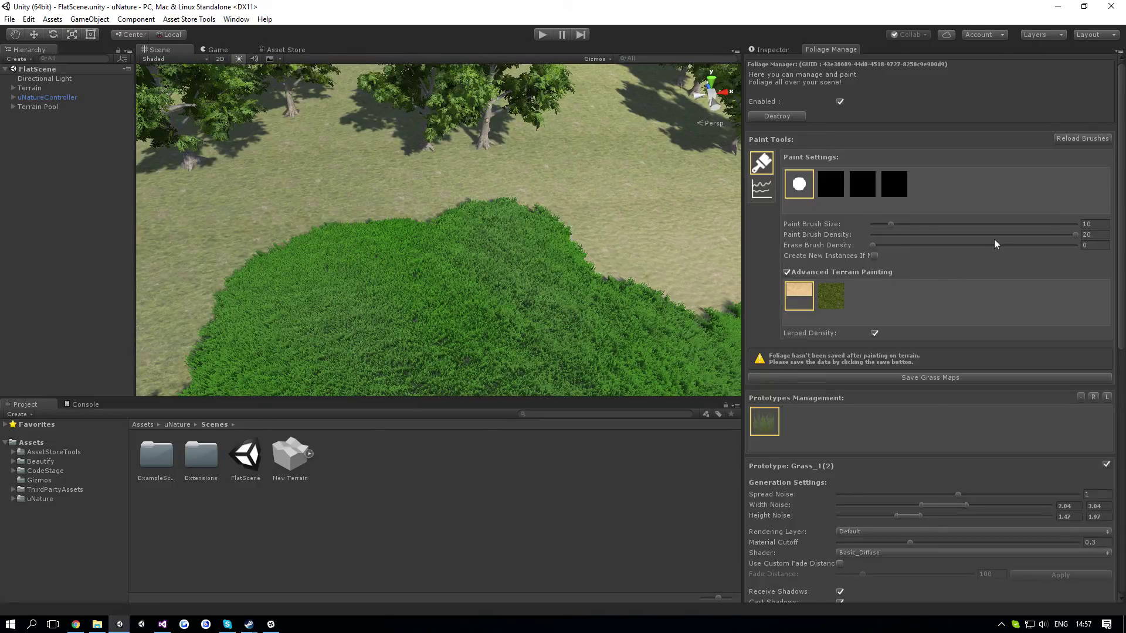
# - Set the paint brush density to 10 and paint more grass along both sides of the patch
pyautogui.click(1001, 236)
pyautogui.click(1093, 237)
pyautogui.moveTo(712, 288)
pyautogui.mouseDown()
pyautogui.moveTo(689, 246)
pyautogui.moveTo(370, 203)
pyautogui.moveTo(287, 227)
pyautogui.mouseUp()
pyautogui.scroll(-5, 379, 239)
pyautogui.scroll(3, 420, 302)
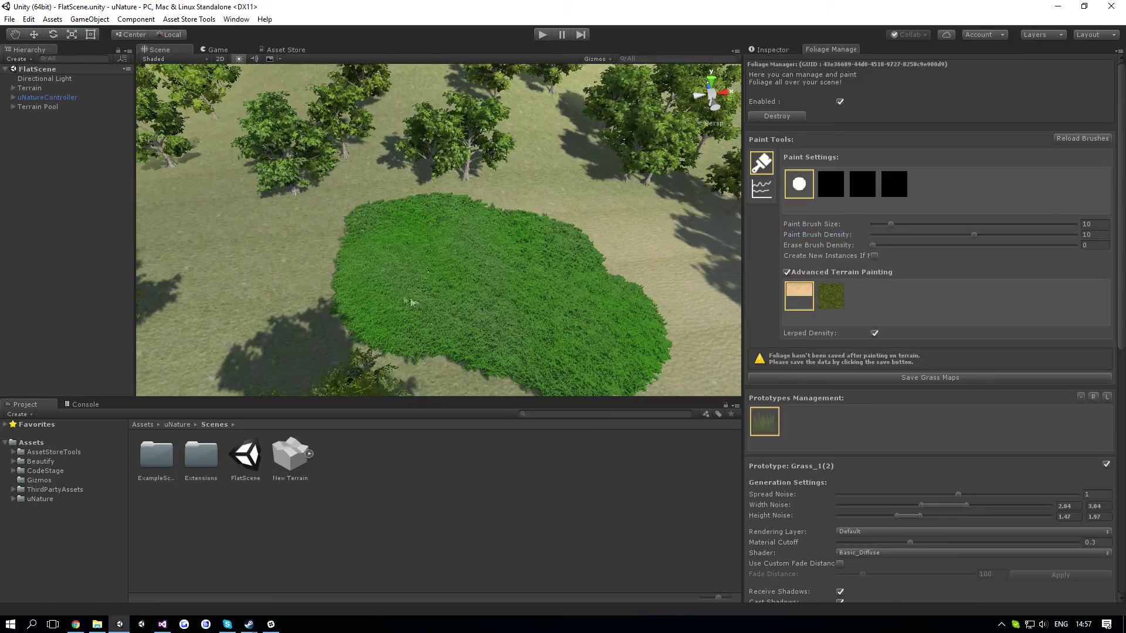
pyautogui.moveTo(411, 303)
pyautogui.mouseDown()
pyautogui.moveTo(376, 206)
pyautogui.moveTo(645, 241)
pyautogui.moveTo(655, 298)
pyautogui.mouseUp()
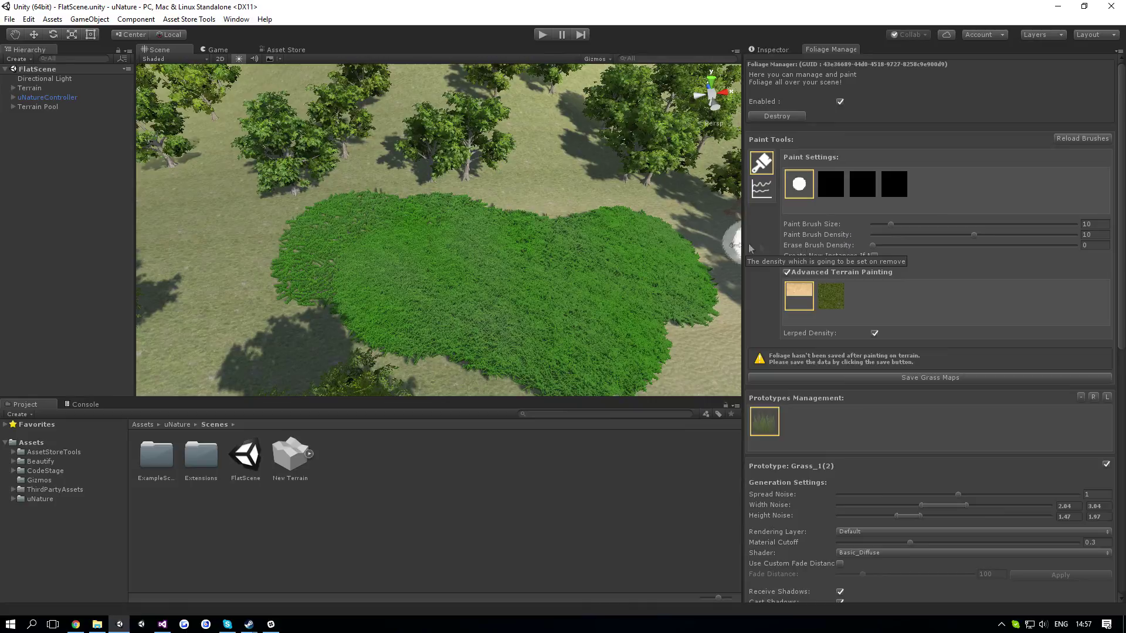
# - Set the paint brush density to 5 and paint grass over the shaded ground beside the patch
pyautogui.moveTo(497, 277); pyautogui.dragTo(428, 281, button='right')
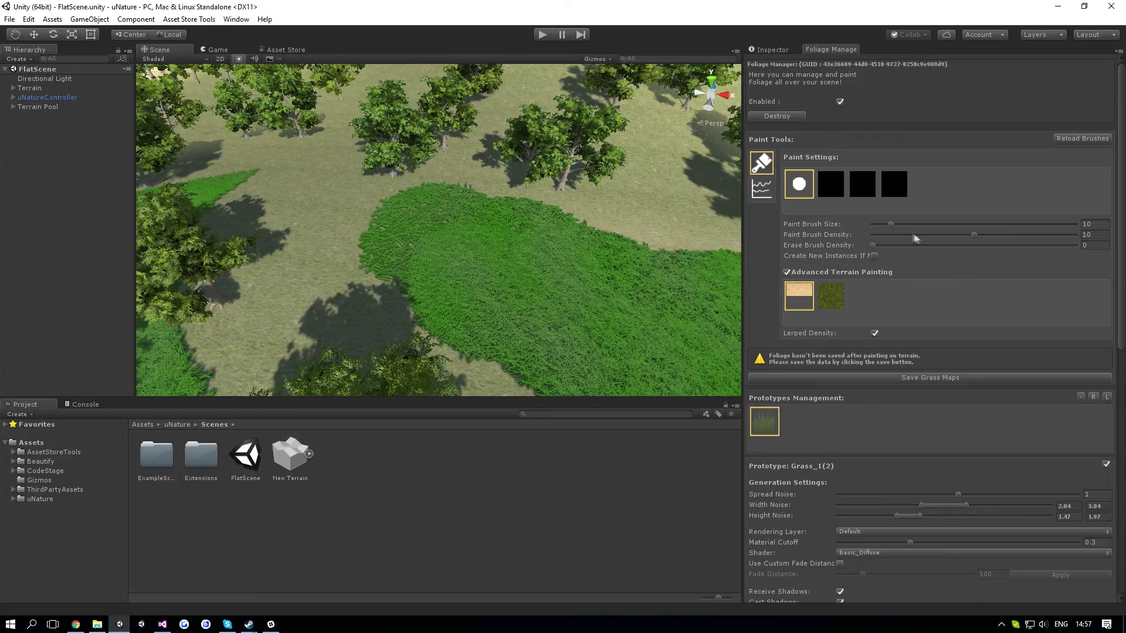
pyautogui.moveTo(974, 235); pyautogui.dragTo(928, 235)
pyautogui.moveTo(357, 247)
pyautogui.mouseDown()
pyautogui.moveTo(346, 302)
pyautogui.moveTo(491, 276)
pyautogui.mouseUp()
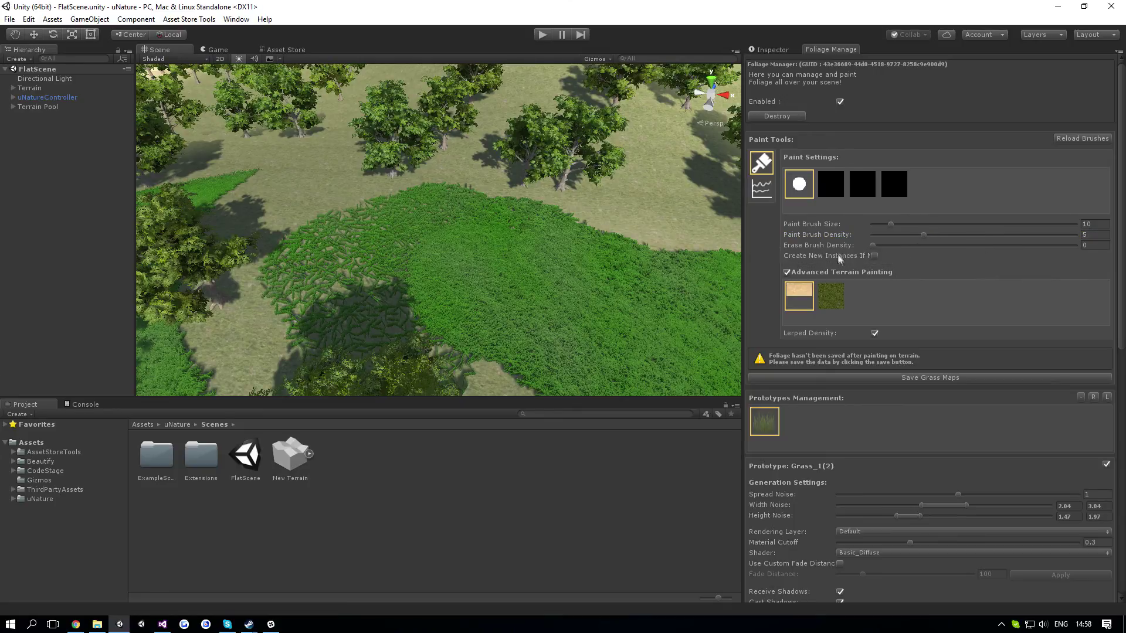
# - Turn off both Lerped Density and Advanced Terrain Painting
pyautogui.click(874, 333)
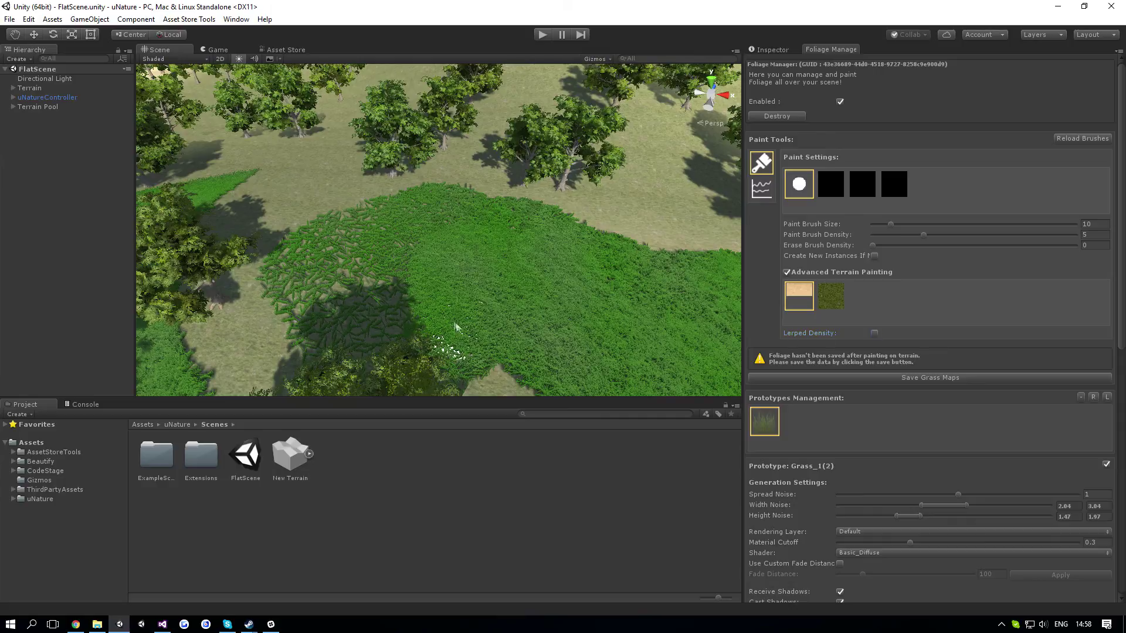
pyautogui.scroll(-8, 530, 286)
pyautogui.moveTo(546, 286); pyautogui.dragTo(523, 193, button='right')
pyautogui.keyDown('alt'); pyautogui.moveTo(524, 192); pyautogui.dragTo(533, 177); pyautogui.keyUp('alt')
pyautogui.press('w')
pyautogui.moveTo(533, 177); pyautogui.dragTo(354, 242, button='right')
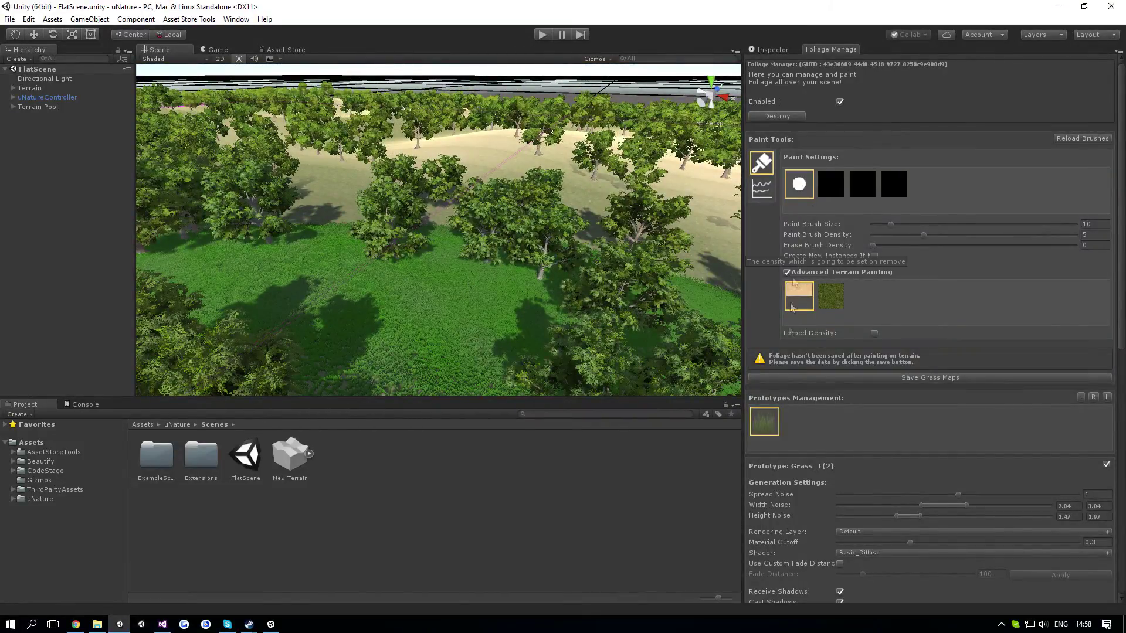
pyautogui.click(787, 273)
# - Set the paint brush size to 100, erase the grass among the trees, and save the grass maps
pyautogui.moveTo(1021, 224); pyautogui.dragTo(1077, 224)
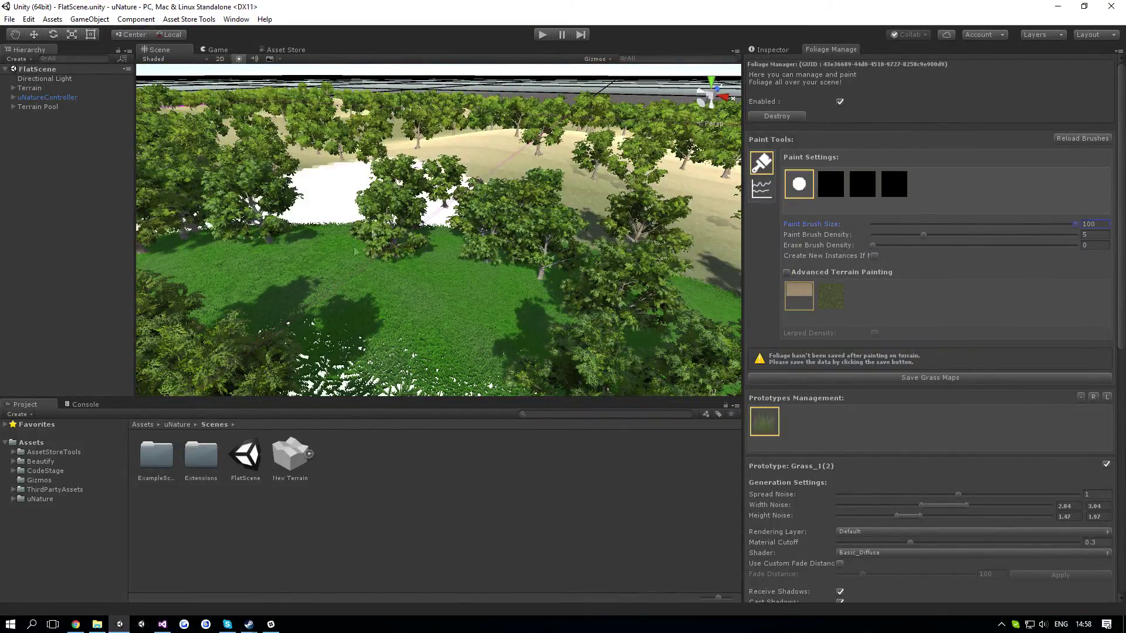
pyautogui.keyDown('shift'); pyautogui.click(311, 258); pyautogui.keyUp('shift')
pyautogui.click(924, 377)
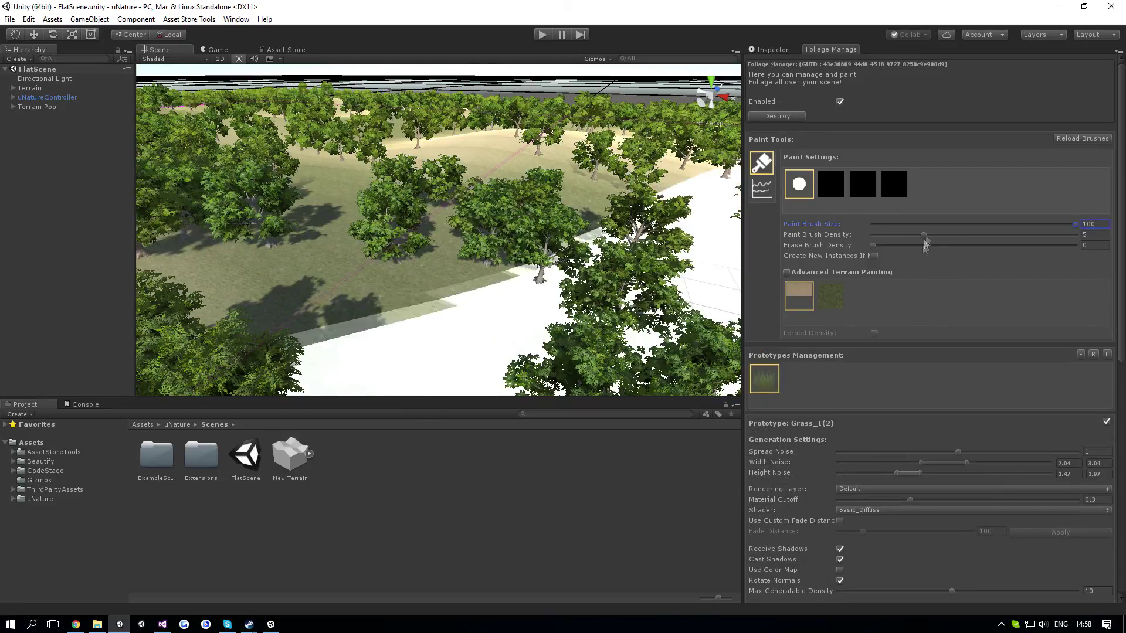
# - Set the paint brush density to 10 and the brush size to 20, keeping the round brush selected
pyautogui.click(1093, 236)
pyautogui.write('10')
pyautogui.click(801, 189)
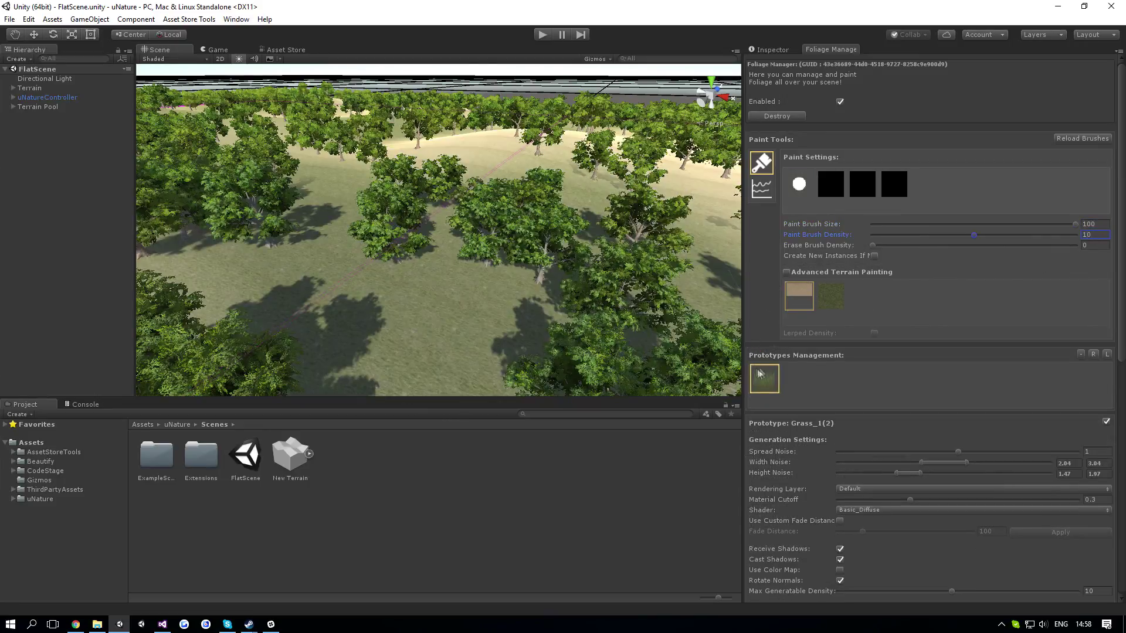
pyautogui.click(800, 178)
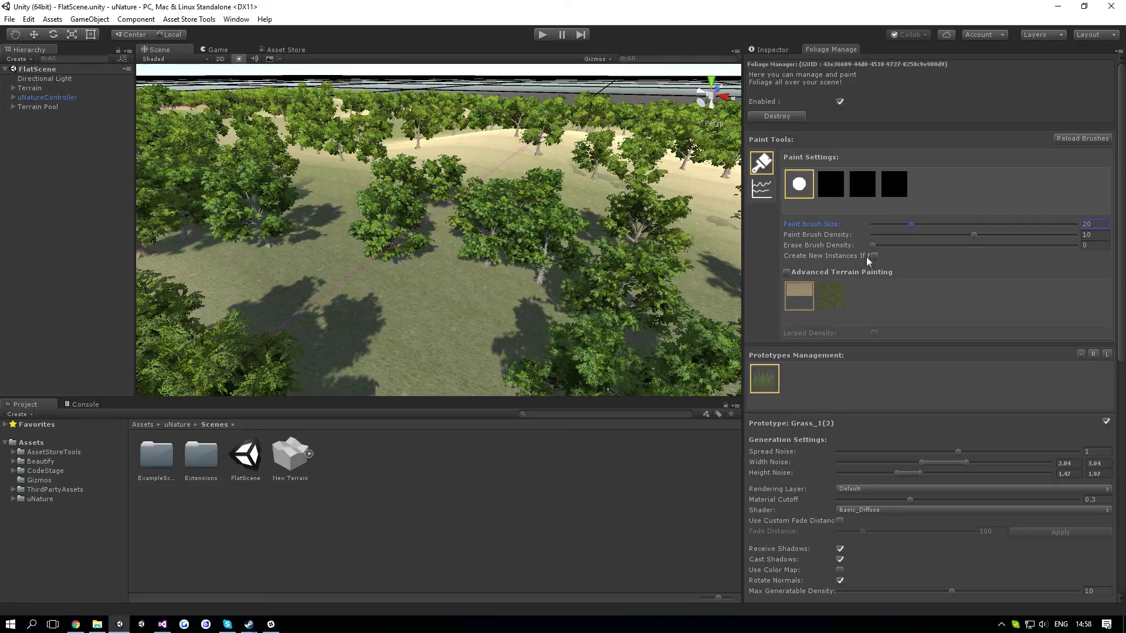
# - Enable Advanced Terrain Painting with Lerped Density and paint grass on the cleared ground using the sand texture
pyautogui.click(786, 273)
pyautogui.moveTo(558, 226); pyautogui.dragTo(470, 320, button='right')
pyautogui.click(468, 311)
pyautogui.click(874, 333)
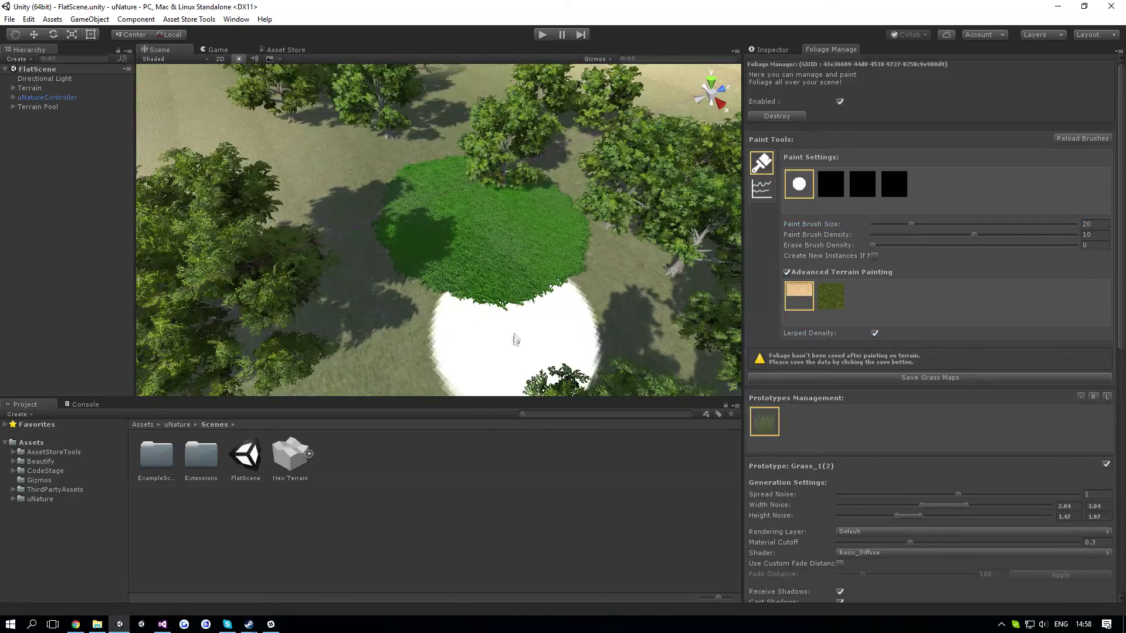
pyautogui.moveTo(469, 334)
pyautogui.mouseDown()
pyautogui.moveTo(402, 297)
pyautogui.moveTo(434, 176)
pyautogui.mouseUp()
# - Switch the terrain texture to the green grass one and paint across the transition from grassy ground to sand
pyautogui.moveTo(435, 175)
pyautogui.mouseDown(button='right')
pyautogui.moveTo(472, 131)
pyautogui.moveTo(333, 135)
pyautogui.moveTo(588, 115)
pyautogui.moveTo(356, 205)
pyautogui.moveTo(440, 234)
pyautogui.mouseUp(button='right')
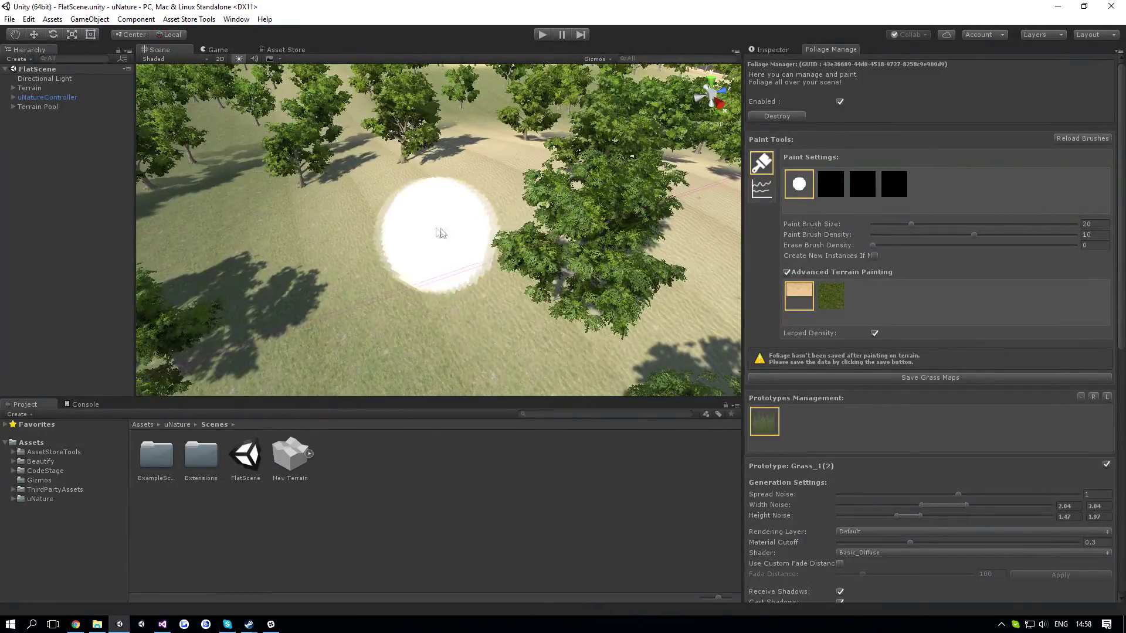
pyautogui.click(489, 253)
pyautogui.moveTo(543, 271)
pyautogui.mouseDown(button='right')
pyautogui.moveTo(501, 257)
pyautogui.moveTo(465, 270)
pyautogui.mouseUp(button='right')
pyautogui.moveTo(465, 271); pyautogui.dragTo(491, 254)
pyautogui.scroll(8, 492, 253)
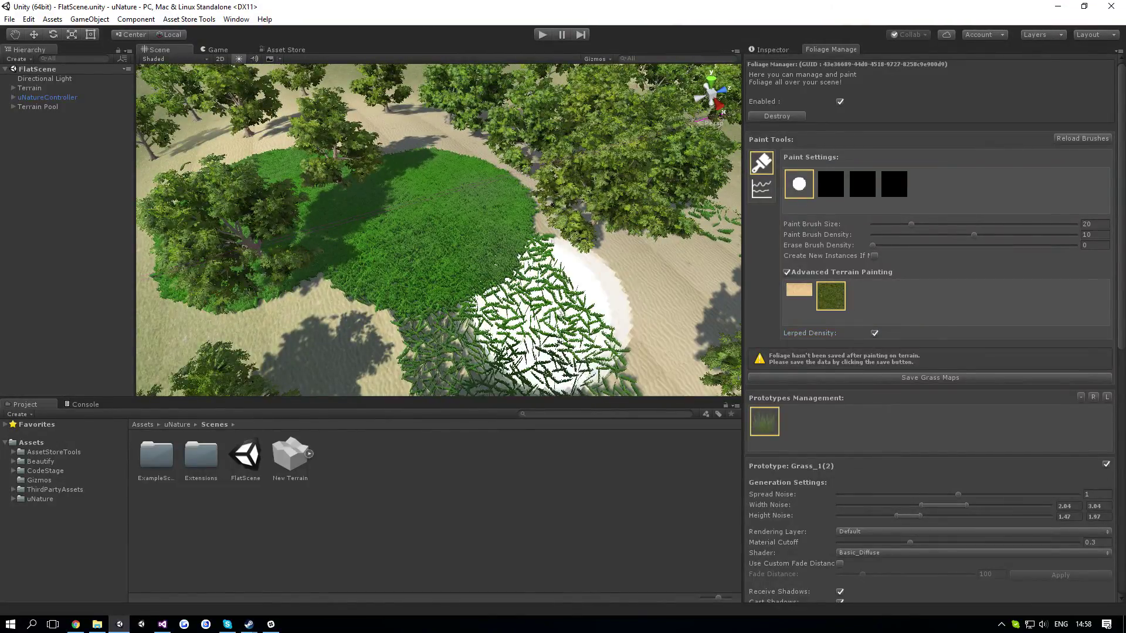
# - Paint more texture-blended grass over the sandy ground between the trees and save the grass maps
pyautogui.moveTo(560, 314); pyautogui.dragTo(641, 313, button='right')
pyautogui.moveTo(641, 314)
pyautogui.mouseDown()
pyautogui.moveTo(440, 317)
pyautogui.moveTo(542, 302)
pyautogui.mouseUp()
pyautogui.moveTo(542, 301); pyautogui.dragTo(623, 254, button='right')
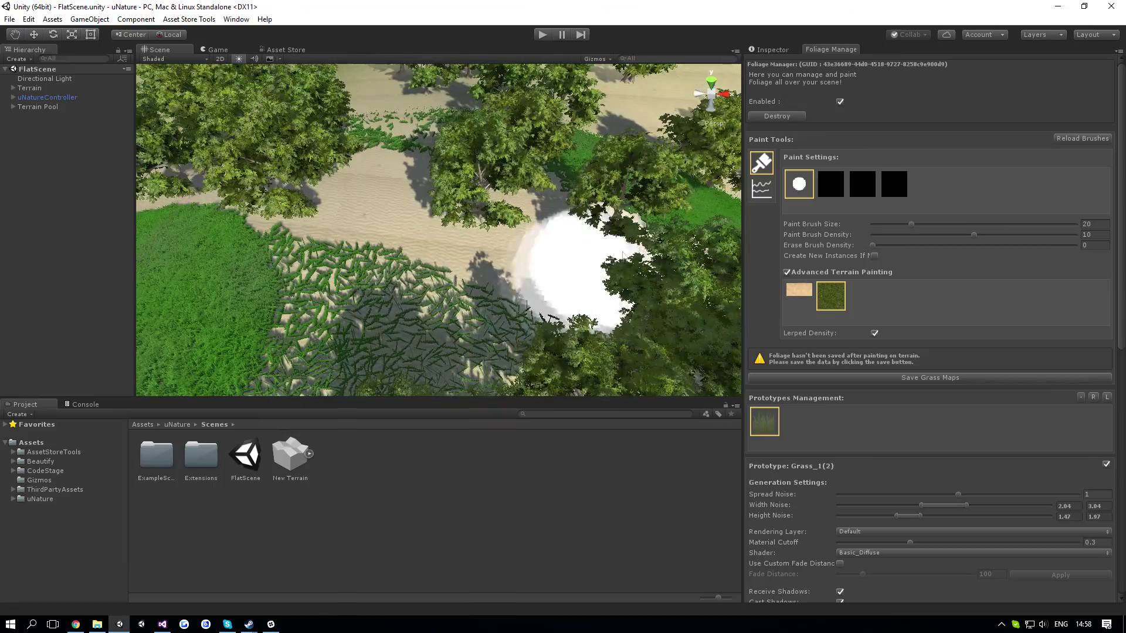
pyautogui.moveTo(577, 290)
pyautogui.keyDown('alt'); pyautogui.mouseDown()
pyautogui.moveTo(329, 193)
pyautogui.moveTo(364, 176)
pyautogui.moveTo(407, 177)
pyautogui.mouseUp(); pyautogui.keyUp('alt')
pyautogui.moveTo(433, 180); pyautogui.dragTo(258, 135, button='right')
pyautogui.moveTo(427, 351); pyautogui.dragTo(610, 335, button='right')
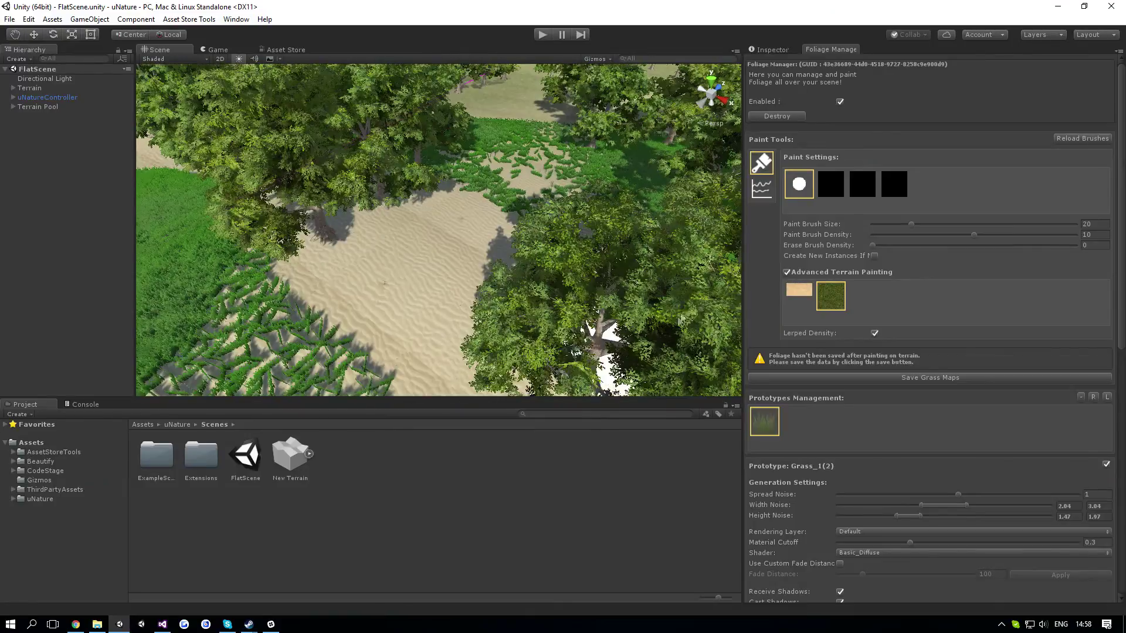
pyautogui.click(847, 376)
pyautogui.click(847, 378)
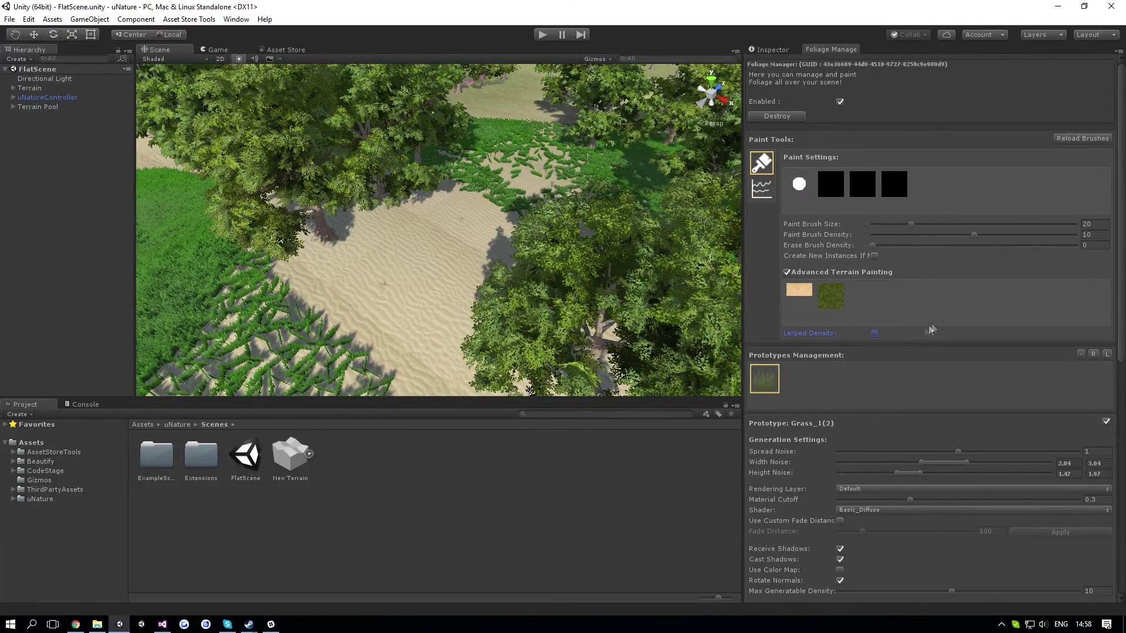
# - Turn off Lerped Density and deselect the paint brush
pyautogui.moveTo(734, 288)
pyautogui.mouseDown(button='right')
pyautogui.moveTo(475, 256)
pyautogui.moveTo(440, 284)
pyautogui.moveTo(501, 282)
pyautogui.moveTo(423, 273)
pyautogui.mouseUp(button='right')
pyautogui.click(800, 186)
pyautogui.press('Escape')
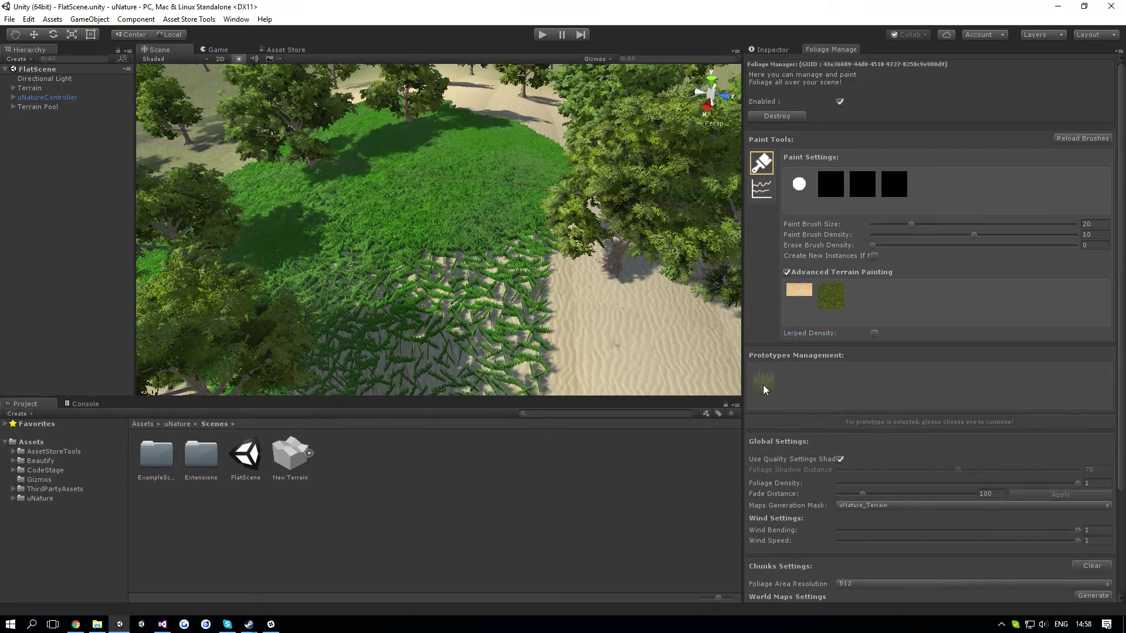
# - Bring up the generation settings of the Grass_1(2) prototype and inspect the painted grass up close
pyautogui.scroll(-6, 831, 397)
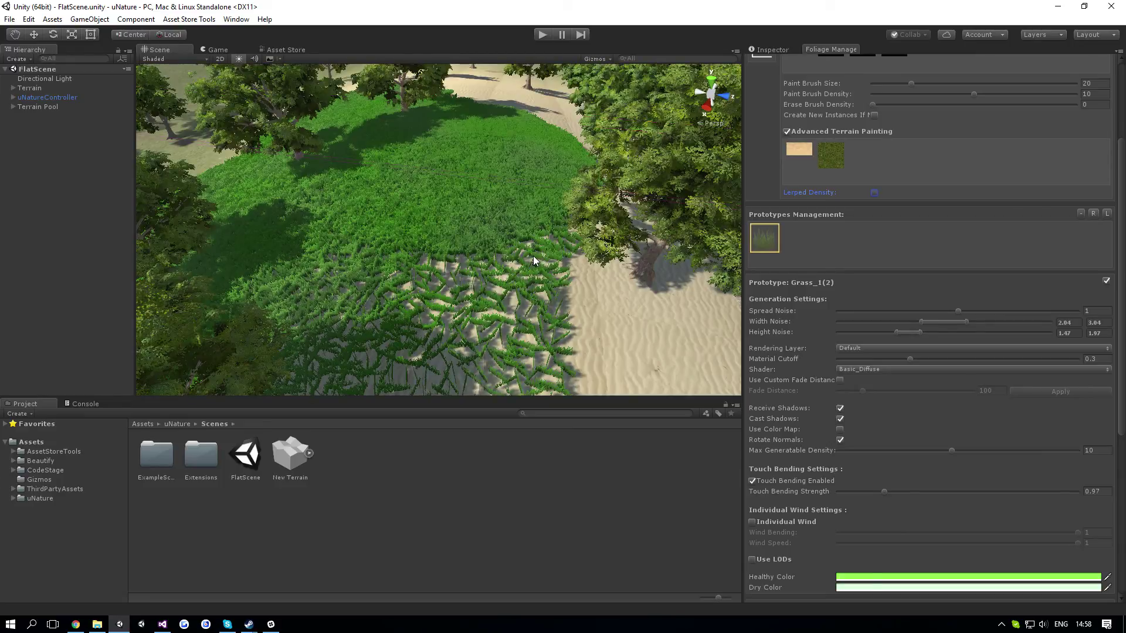
pyautogui.keyDown('alt'); pyautogui.moveTo(533, 255); pyautogui.dragTo(521, 184); pyautogui.keyUp('alt')
pyautogui.press('w')
pyautogui.moveTo(520, 184); pyautogui.dragTo(183, 248, button='right')
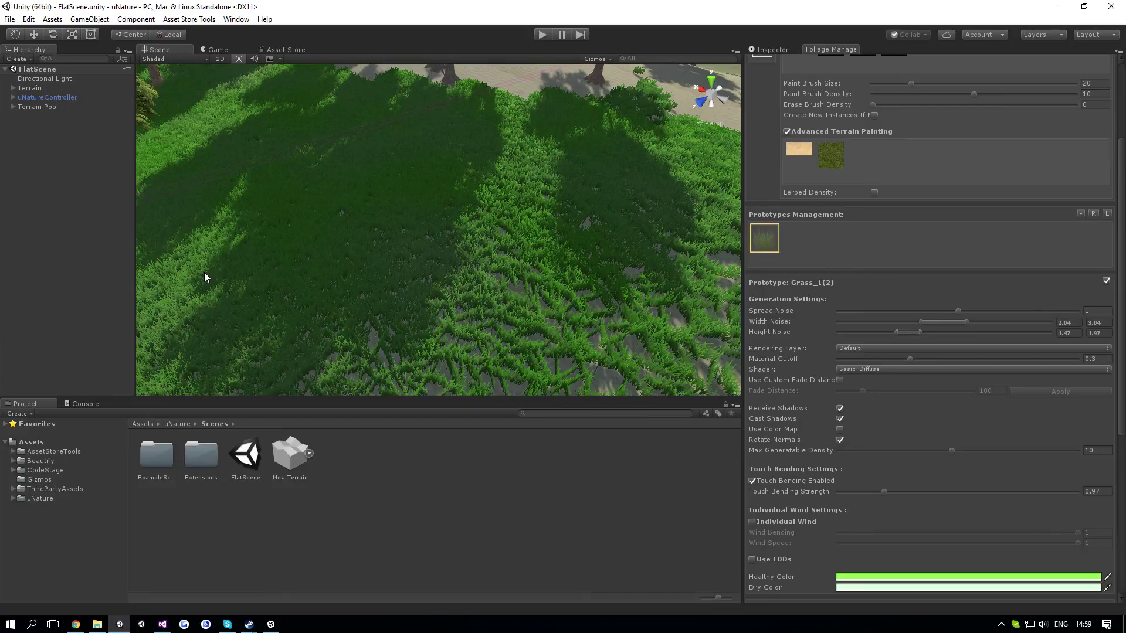
pyautogui.moveTo(262, 225); pyautogui.dragTo(153, 229, button='right')
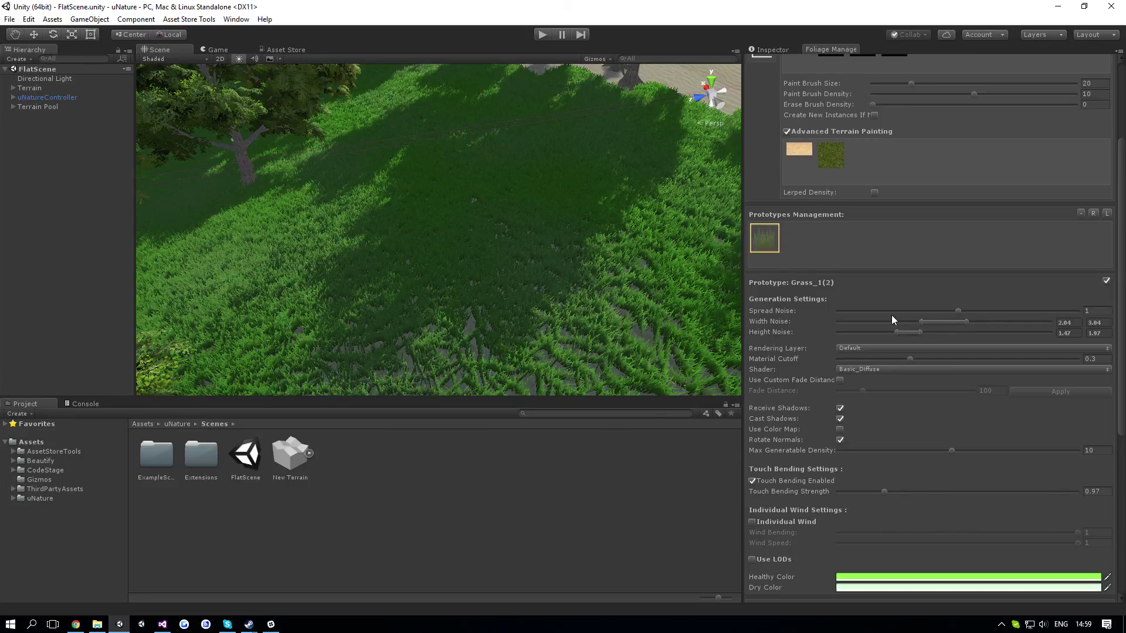
# - Set the Grass_1(2) prototype's Spread Noise to 0 and inspect the grass distribution up close
pyautogui.moveTo(628, 299); pyautogui.dragTo(502, 292, button='right')
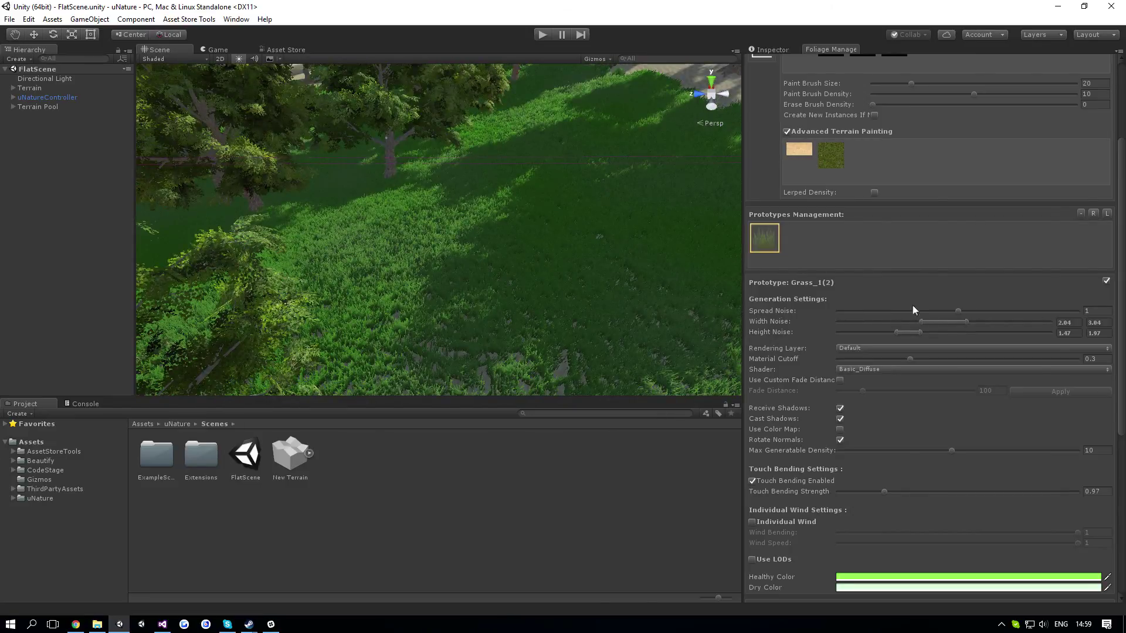
pyautogui.moveTo(950, 317); pyautogui.dragTo(759, 324)
pyautogui.moveTo(645, 328); pyautogui.dragTo(568, 336, button='right')
pyautogui.scroll(-3, 568, 336)
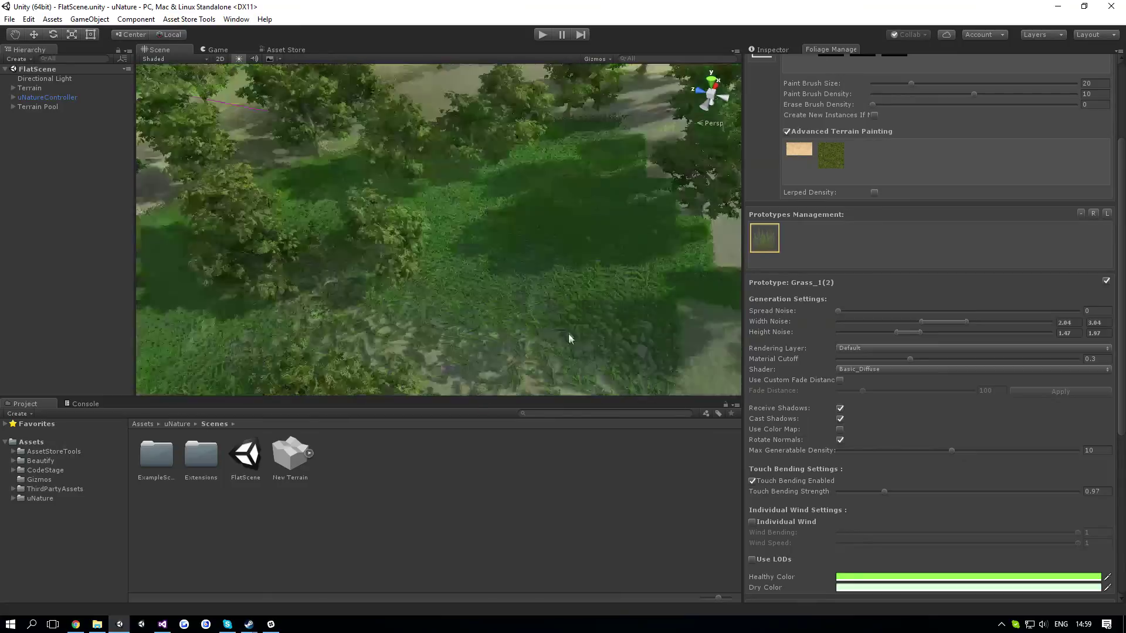
pyautogui.moveTo(568, 337); pyautogui.dragTo(536, 332, button='middle')
pyautogui.scroll(3, 330, 249)
pyautogui.moveTo(330, 248); pyautogui.dragTo(346, 247, button='middle')
pyautogui.moveTo(346, 246); pyautogui.dragTo(480, 289, button='right')
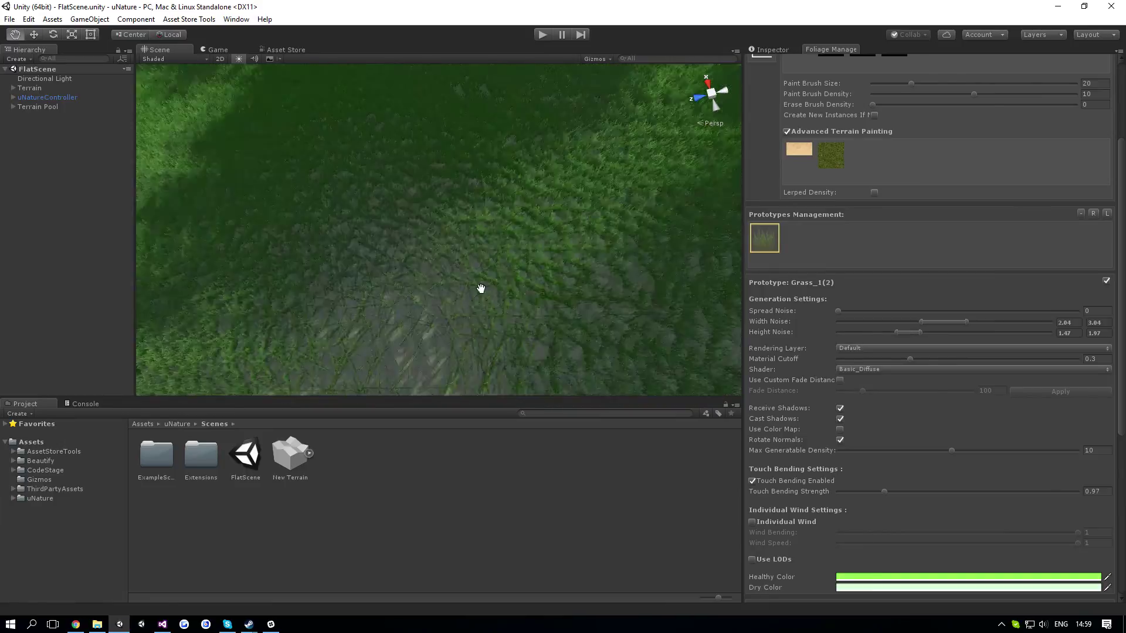
pyautogui.moveTo(480, 289); pyautogui.dragTo(484, 294, button='middle')
# - Restore the Spread Noise to 1 and frame the uNatureController to examine the surrounding grass
pyautogui.moveTo(862, 312); pyautogui.dragTo(957, 319)
pyautogui.write('1')
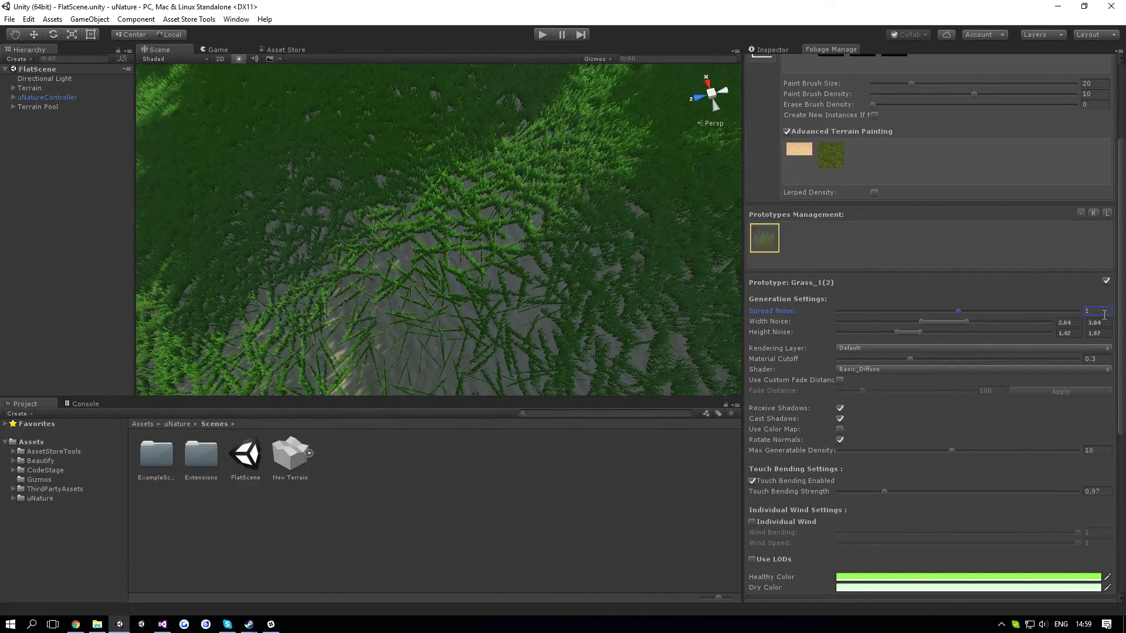
pyautogui.moveTo(516, 258); pyautogui.dragTo(1016, 146, button='right')
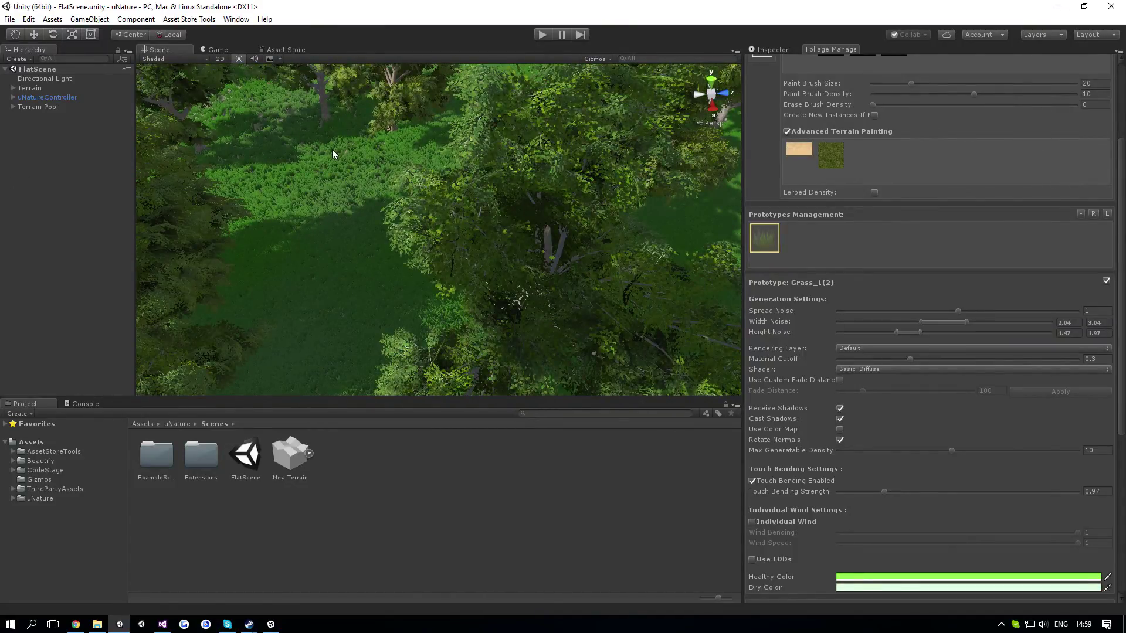
pyautogui.doubleClick(73, 96)
pyautogui.moveTo(382, 199); pyautogui.dragTo(463, 256, button='right')
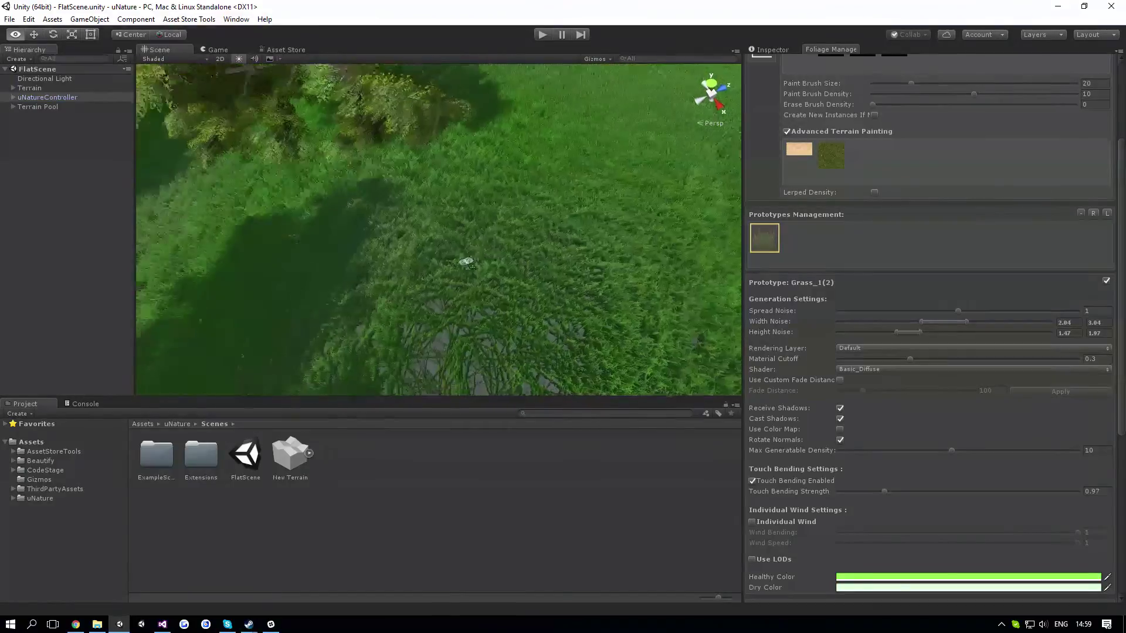
# - Try the maximum Spread Noise of 2 and reset it to 1
pyautogui.moveTo(957, 311); pyautogui.dragTo(1090, 318)
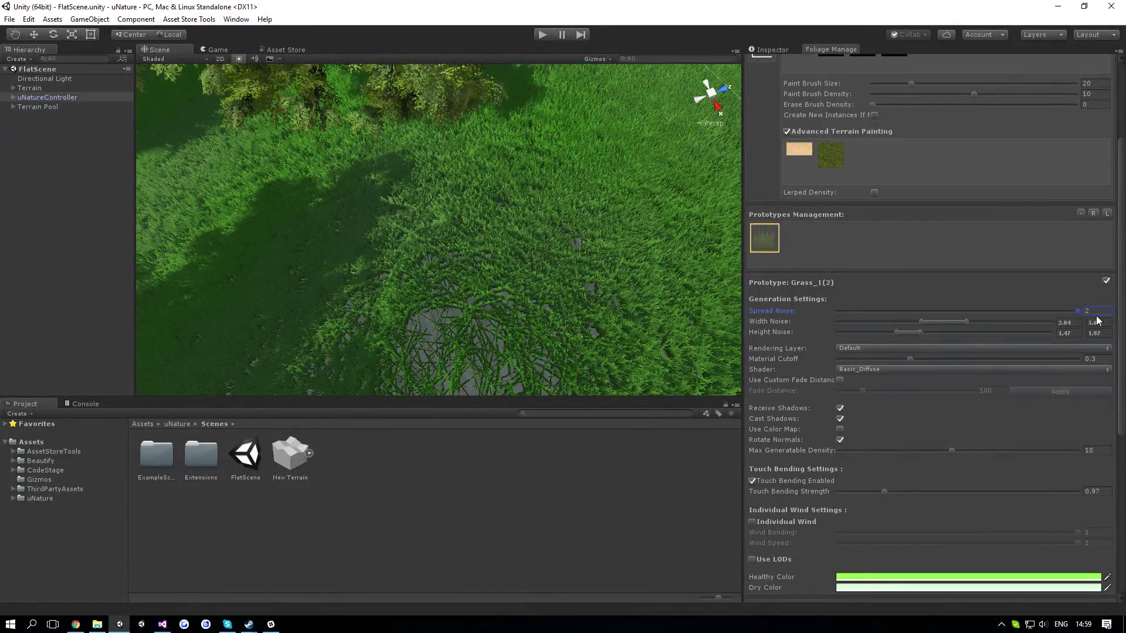
pyautogui.write('1')
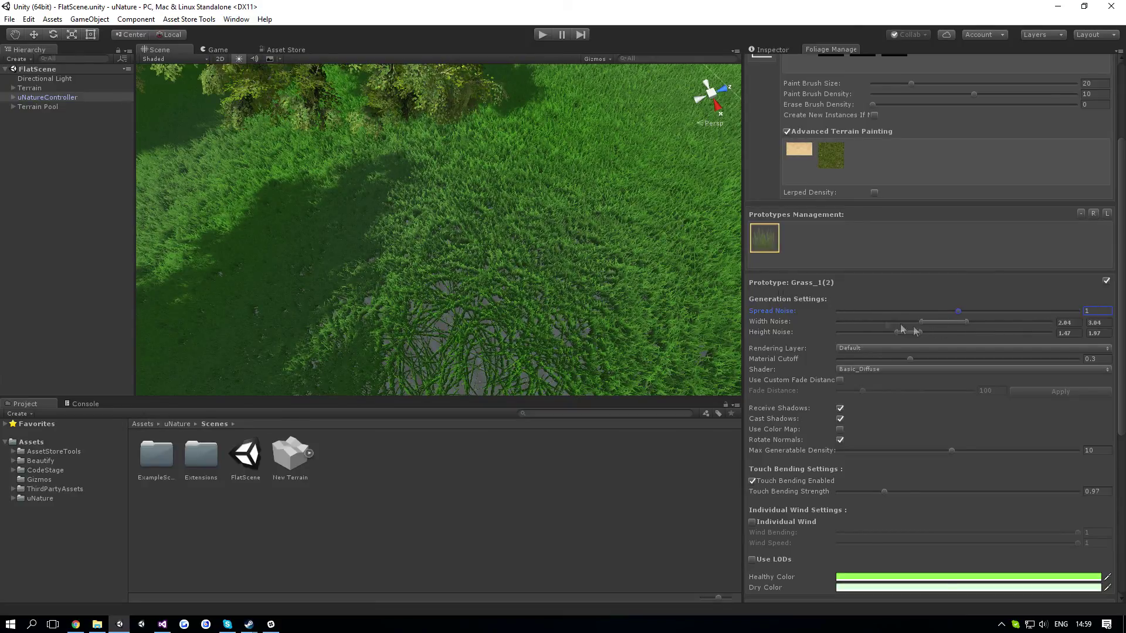
pyautogui.moveTo(683, 320); pyautogui.dragTo(635, 305, button='right')
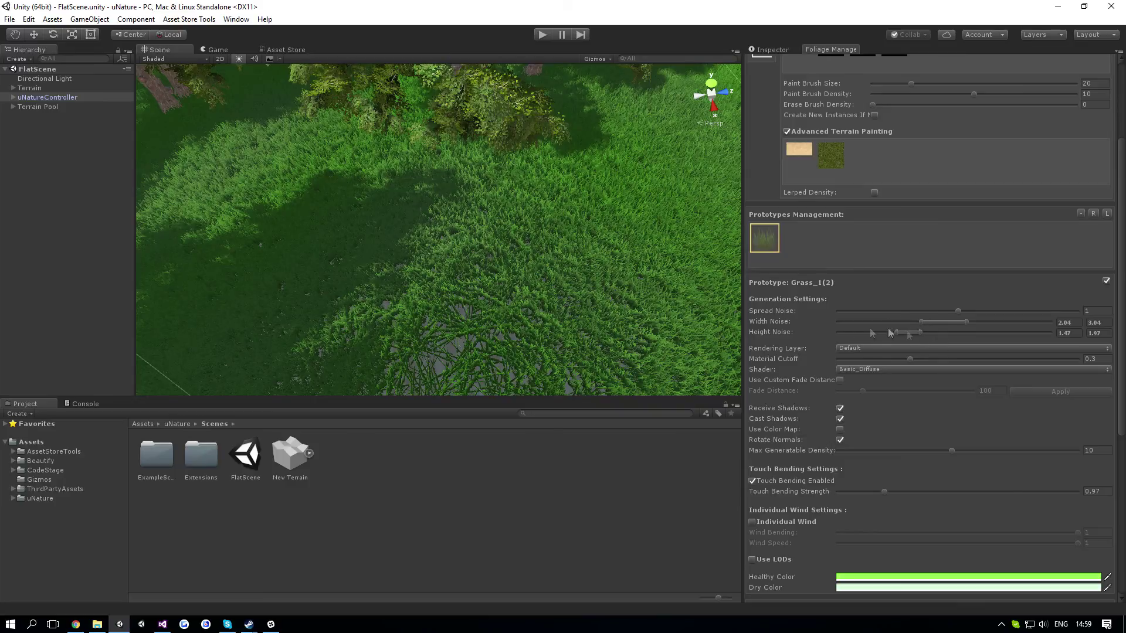
# - Set the Width Noise range to 2.02–3.05 and the Height Noise range to 1.23–1.73, and inspect the grass
pyautogui.moveTo(947, 322)
pyautogui.mouseDown()
pyautogui.moveTo(875, 322)
pyautogui.moveTo(956, 320)
pyautogui.moveTo(946, 320)
pyautogui.mouseUp()
pyautogui.moveTo(907, 332)
pyautogui.mouseDown()
pyautogui.moveTo(1024, 333)
pyautogui.moveTo(968, 349)
pyautogui.moveTo(889, 349)
pyautogui.moveTo(901, 332)
pyautogui.mouseUp()
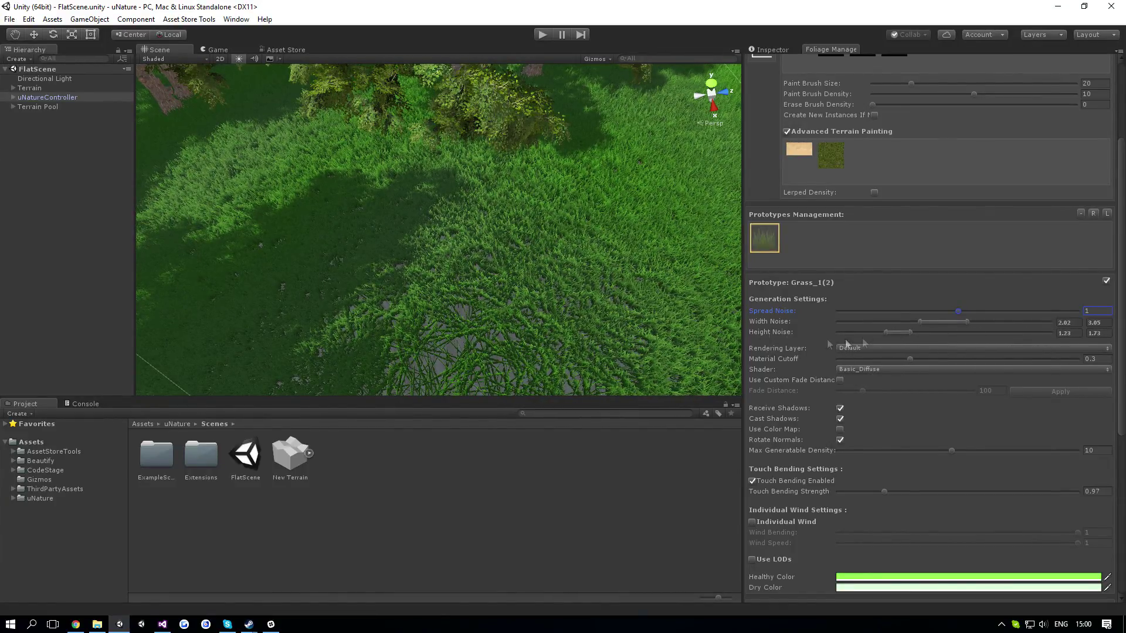
pyautogui.scroll(-5, 519, 270)
pyautogui.moveTo(510, 246); pyautogui.dragTo(338, 152, button='right')
pyautogui.keyDown('alt'); pyautogui.moveTo(339, 153); pyautogui.dragTo(530, 148); pyautogui.keyUp('alt')
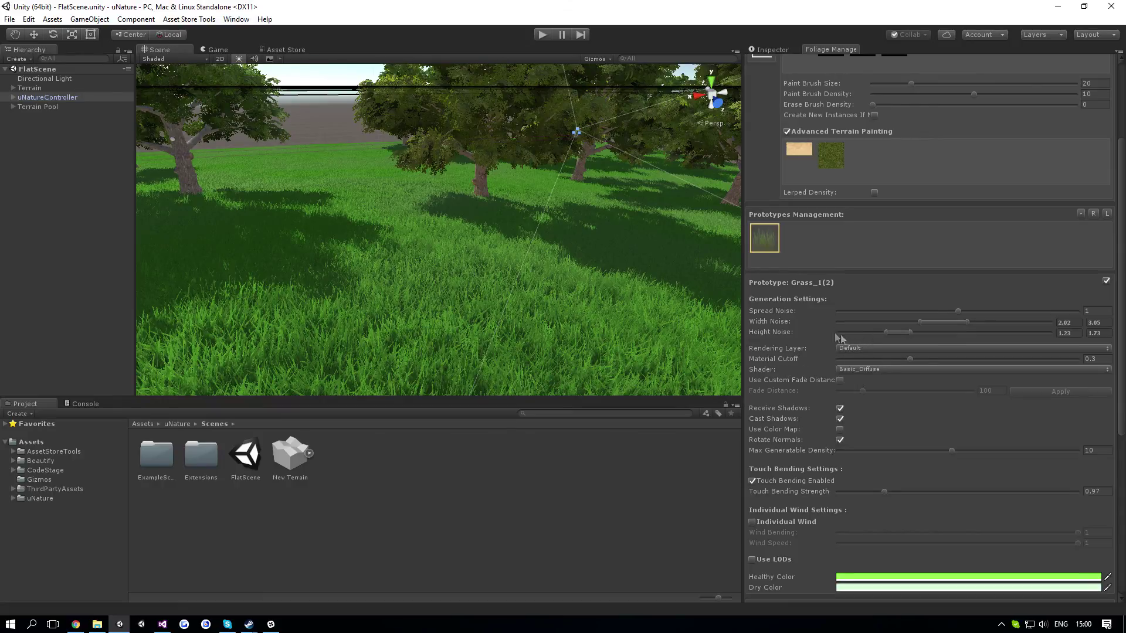
# - Check the layer assigned to the Terrain object and return to the grass prototype's settings
pyautogui.click(770, 50)
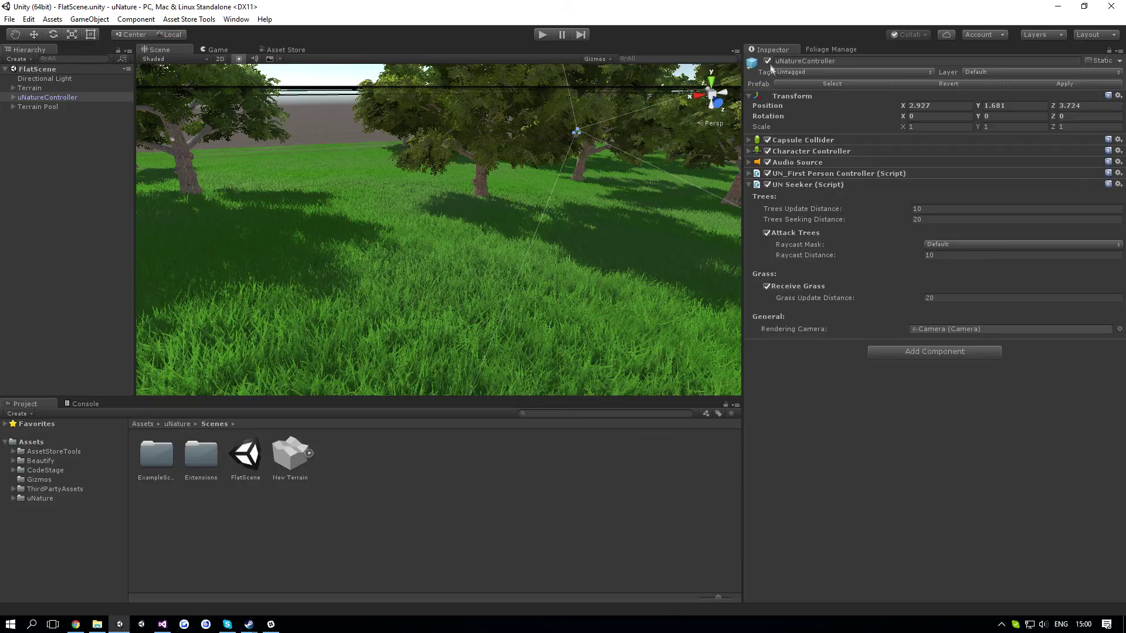
pyautogui.click(29, 88)
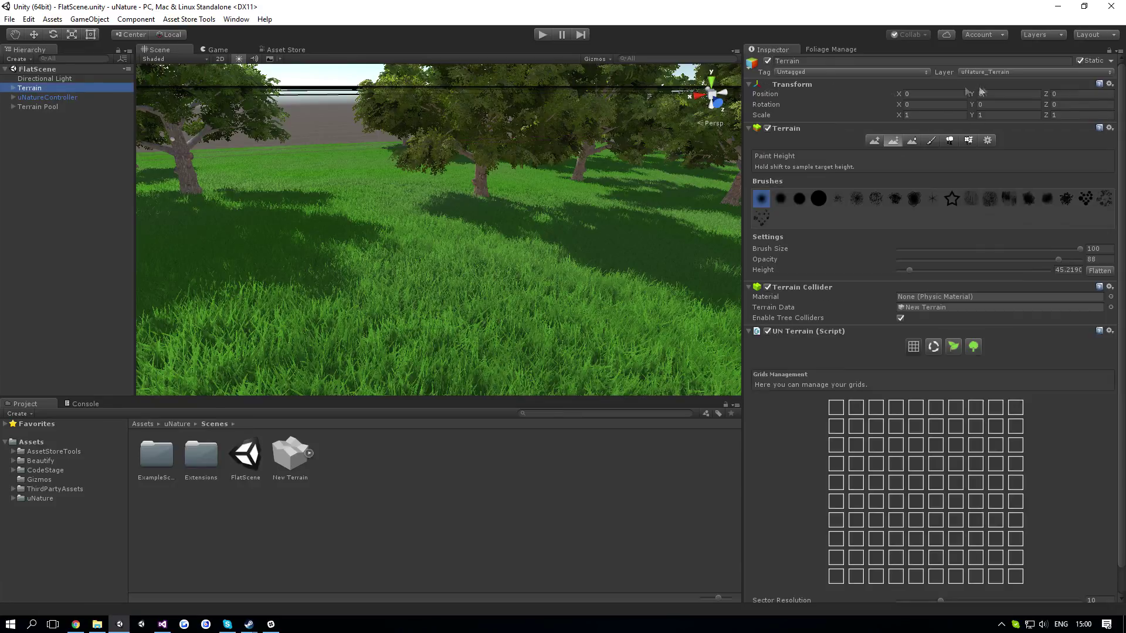
pyautogui.click(831, 49)
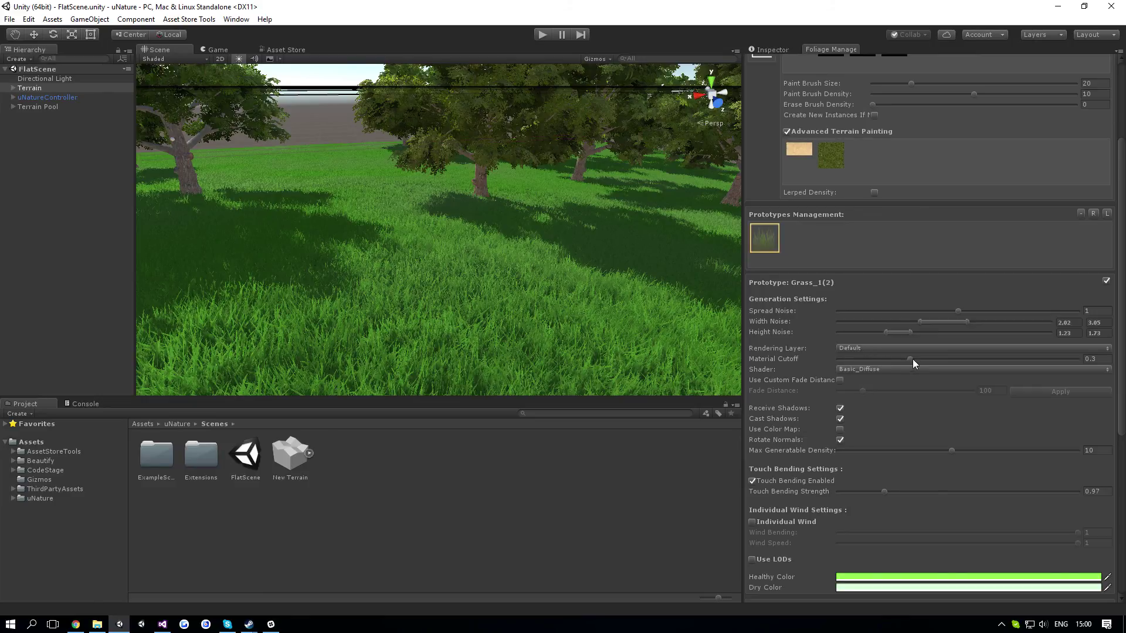
# - Try the minimum Material Cutoff and the maximum of 1 on the grass, and reset it to 0.3
pyautogui.moveTo(912, 359); pyautogui.dragTo(832, 356)
pyautogui.moveTo(645, 253); pyautogui.dragTo(792, 360, button='right')
pyautogui.moveTo(706, 321); pyautogui.dragTo(869, 363, button='right')
pyautogui.moveTo(869, 360); pyautogui.dragTo(1084, 369)
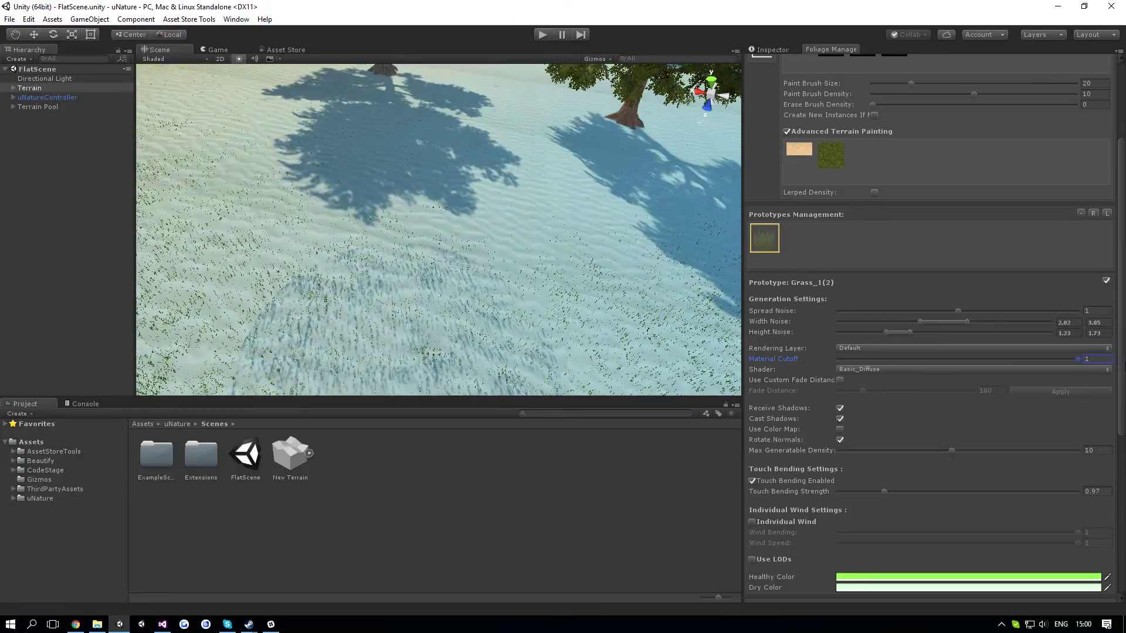
pyautogui.write('0.3')
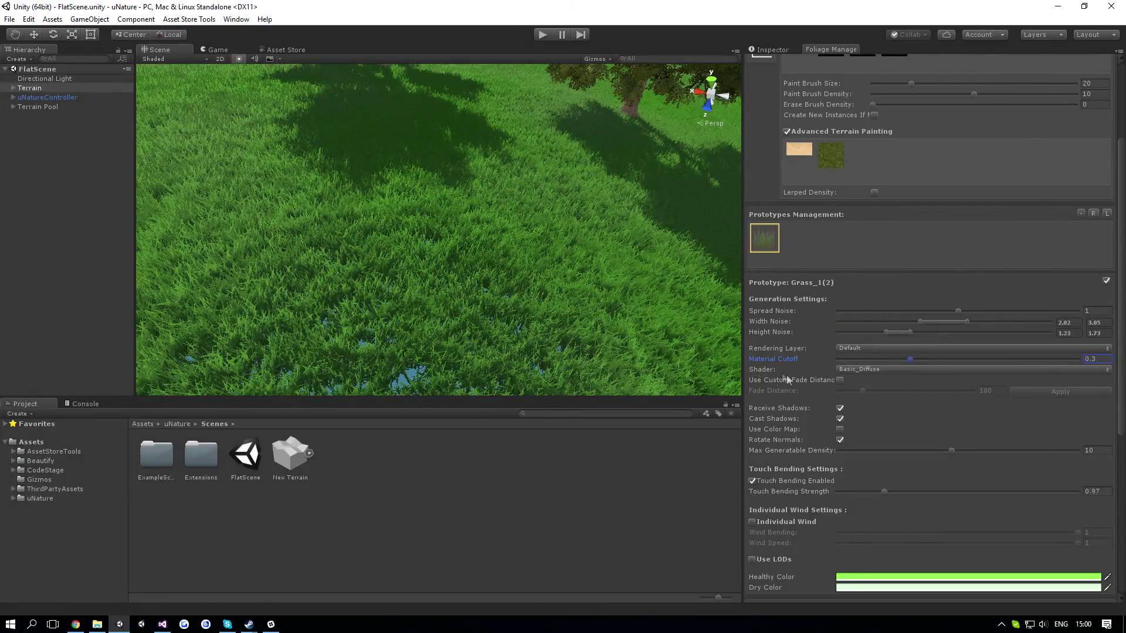
pyautogui.moveTo(639, 329); pyautogui.dragTo(591, 259, button='right')
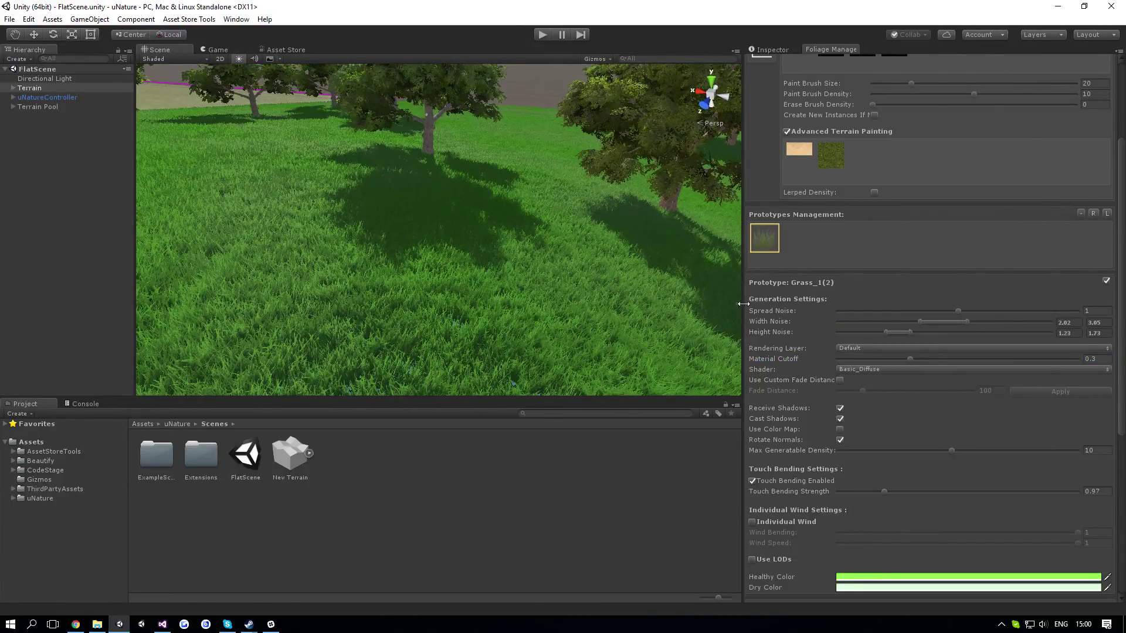
# - Try the Advanced_AO_NORMALMAP shader on the grass prototype and switch back to Basic_Diffuse
pyautogui.click(877, 349)
pyautogui.click(839, 369)
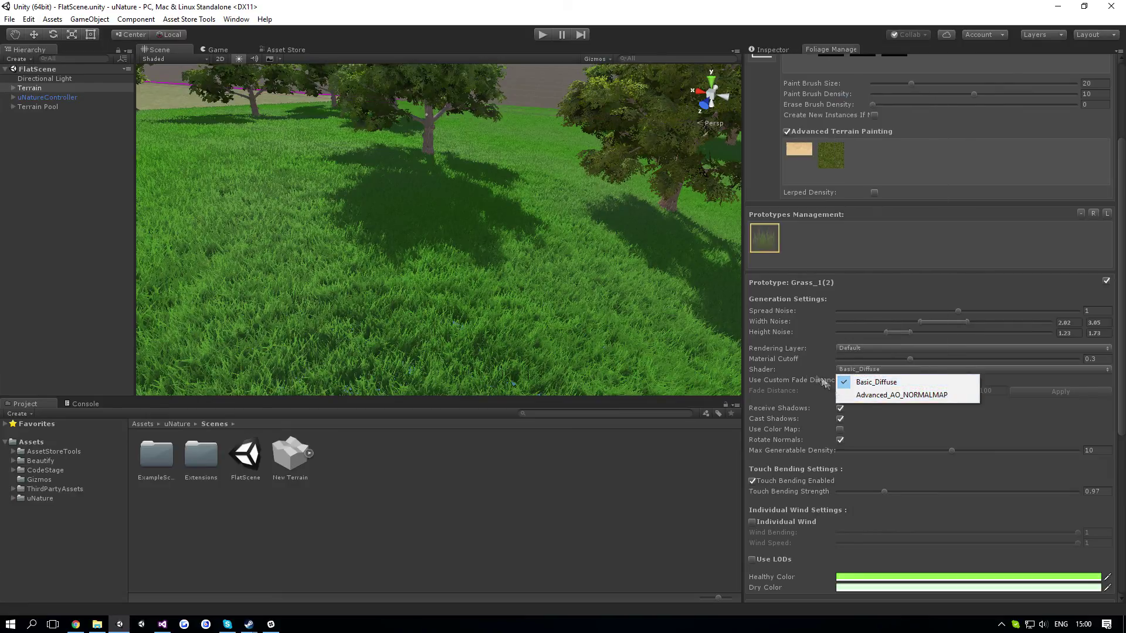
pyautogui.click(856, 396)
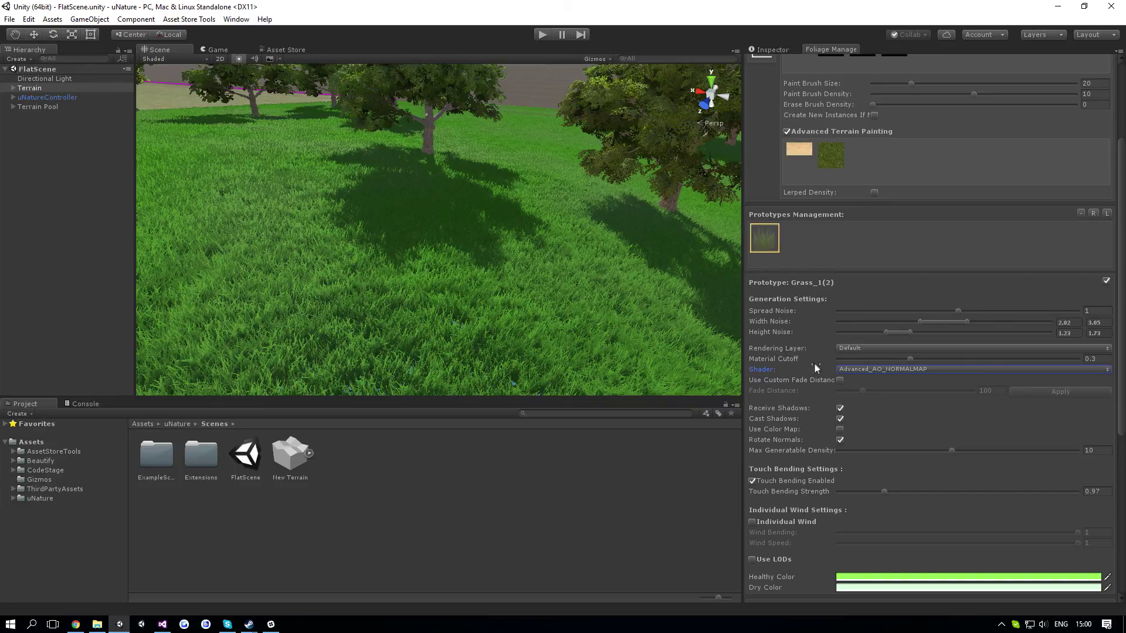
pyautogui.click(874, 370)
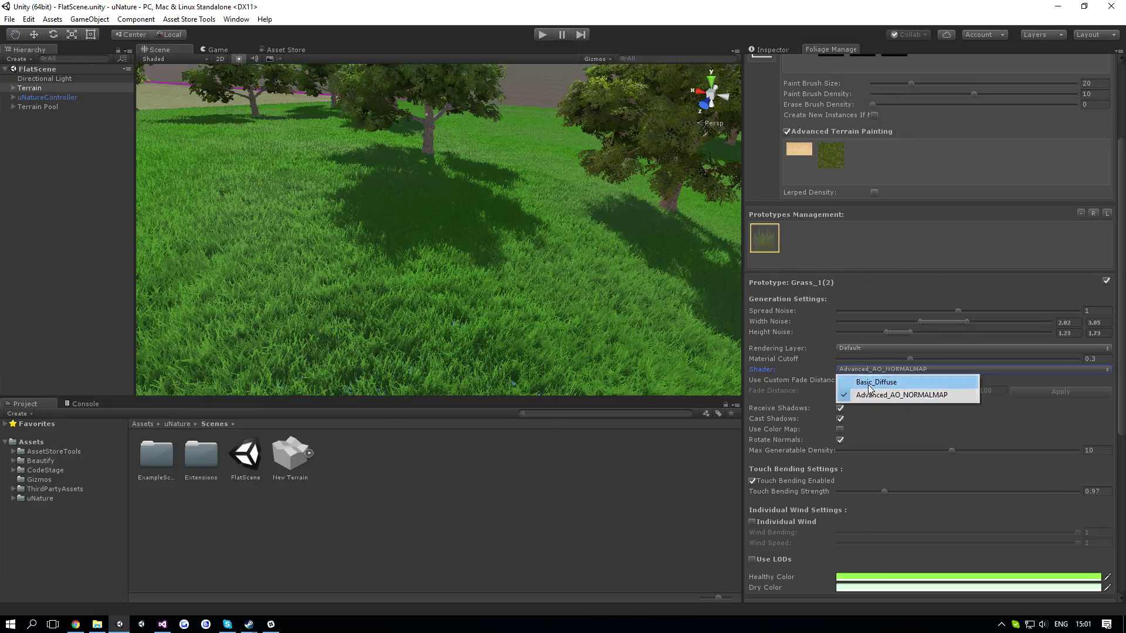
pyautogui.click(862, 381)
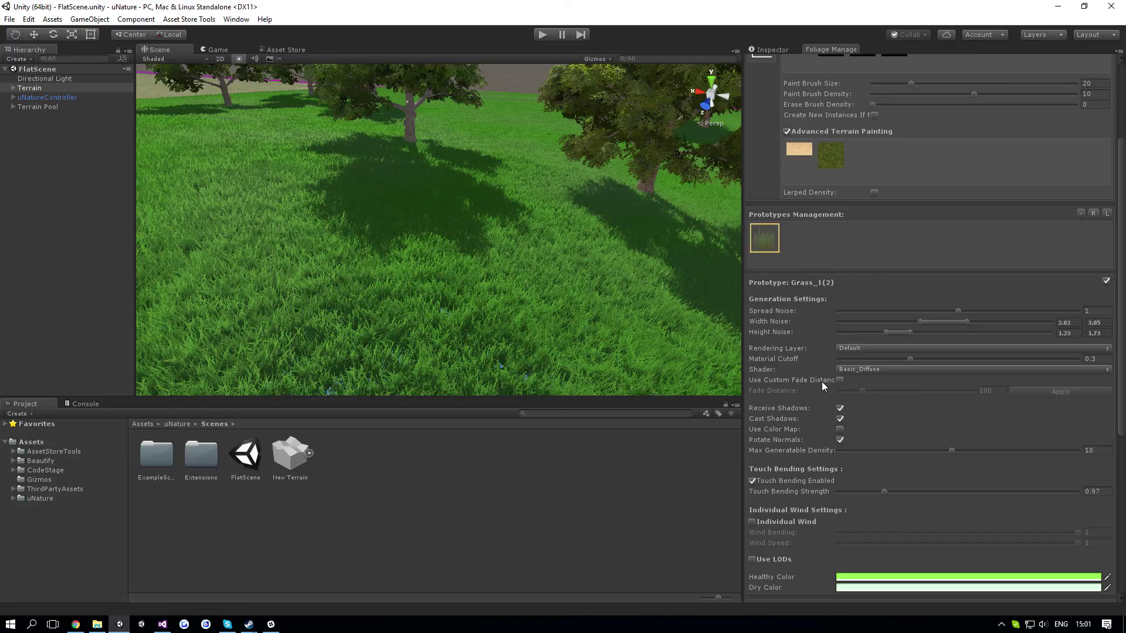
# - Enable the custom fade distance for the grass prototype and apply a Fade Distance of 402
pyautogui.click(839, 380)
pyautogui.keyDown('alt'); pyautogui.moveTo(616, 332); pyautogui.dragTo(439, 322); pyautogui.keyUp('alt')
pyautogui.moveTo(931, 391); pyautogui.dragTo(945, 399)
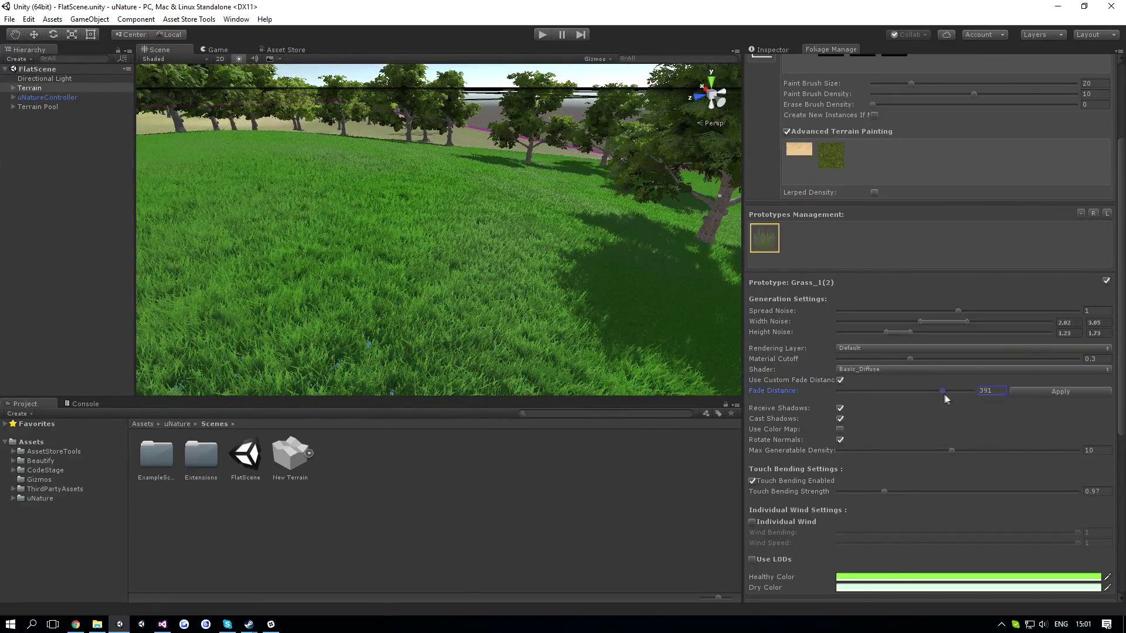
pyautogui.click(1044, 392)
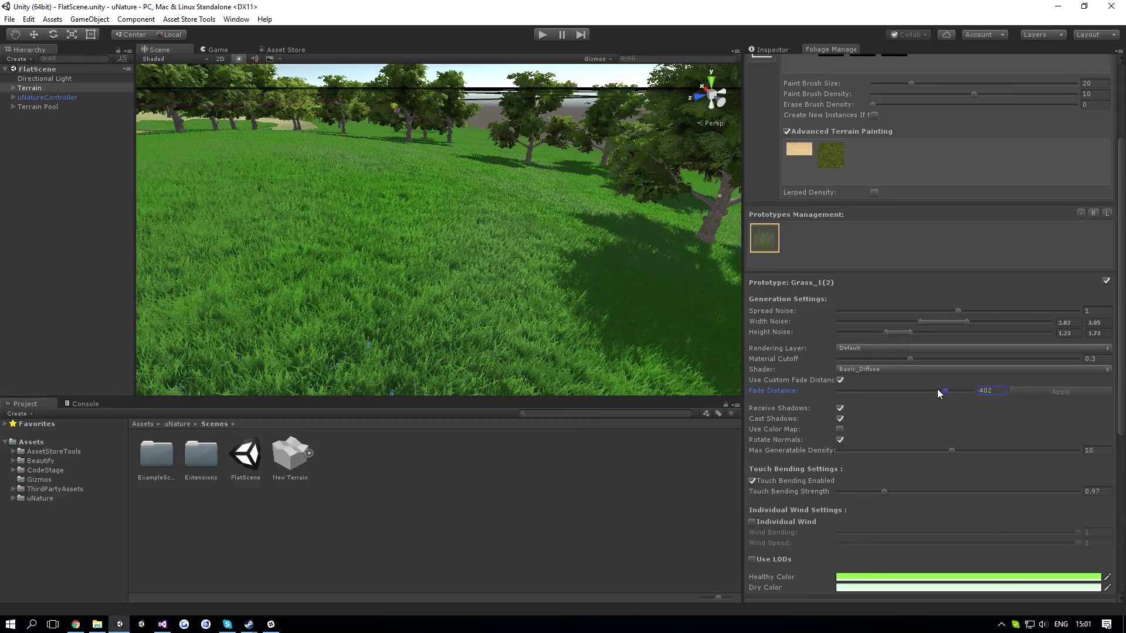
# - Turn off the custom fade distance for the grass prototype
pyautogui.click(995, 391)
pyautogui.write('100')
pyautogui.click(840, 380)
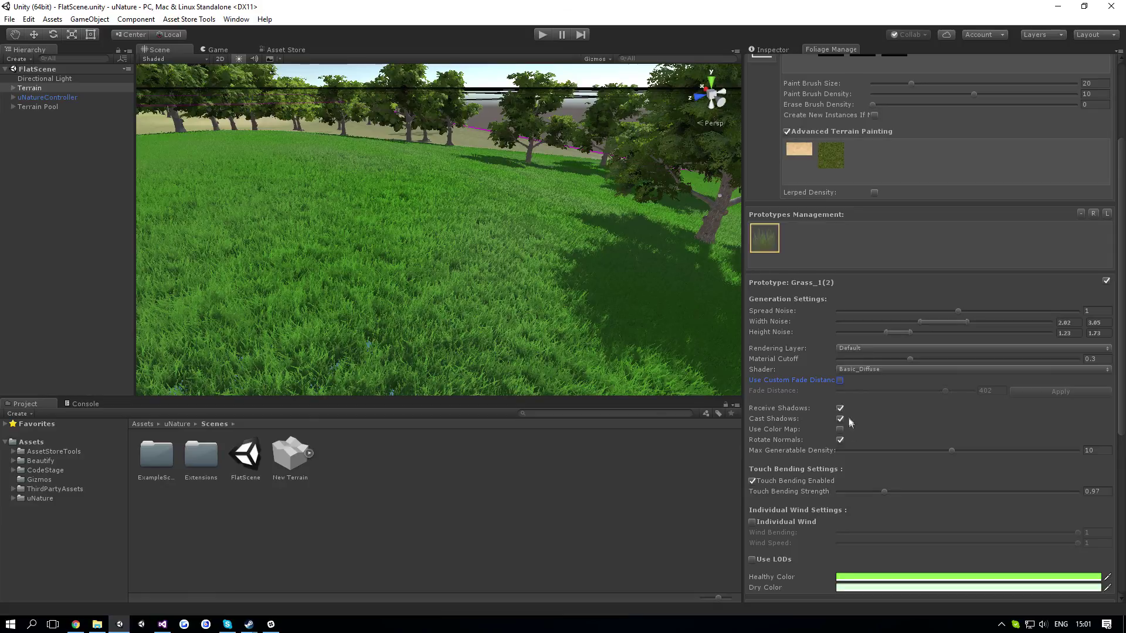
# - Toggle Receive Shadows and Cast Shadows off and back on to compare the grass under the trees
pyautogui.moveTo(704, 338); pyautogui.dragTo(700, 377, button='right')
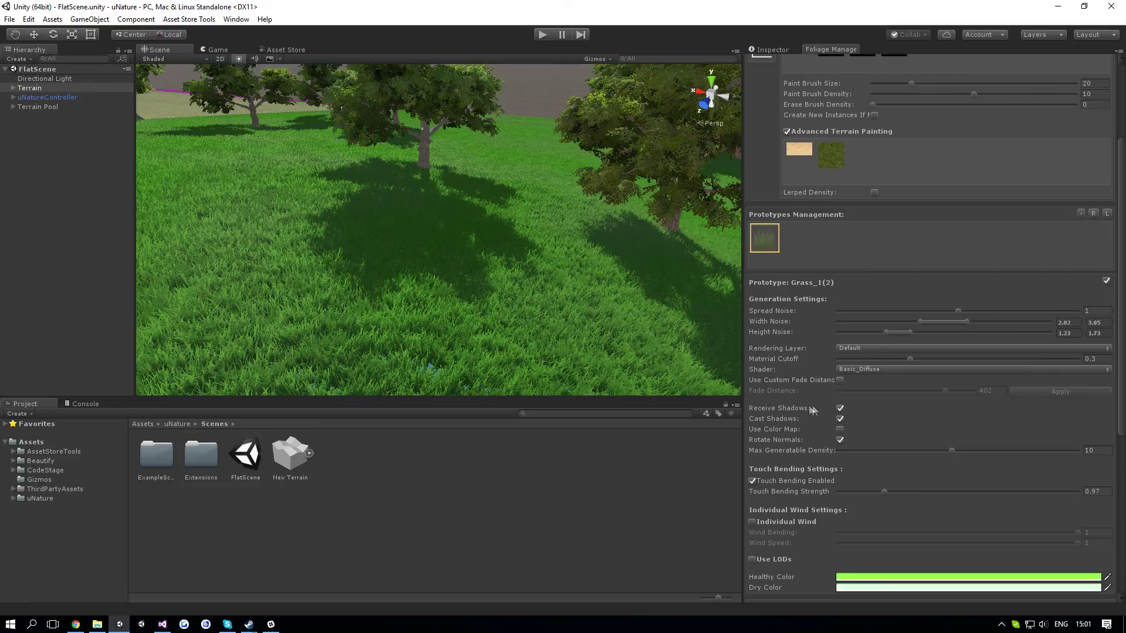
pyautogui.click(841, 409)
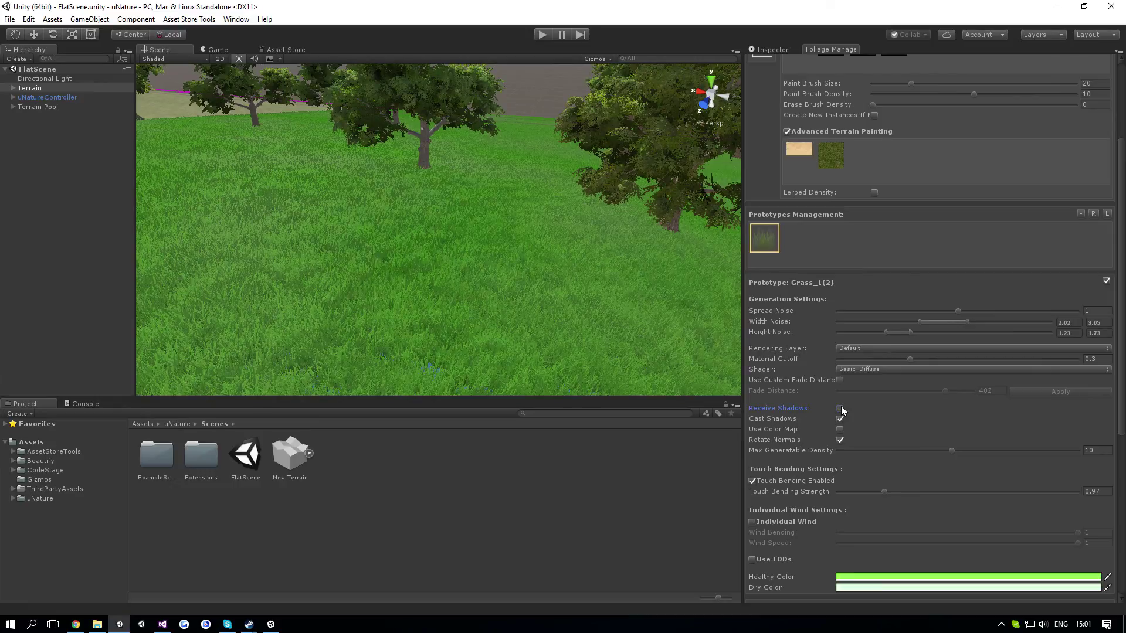
pyautogui.click(841, 408)
pyautogui.click(840, 419)
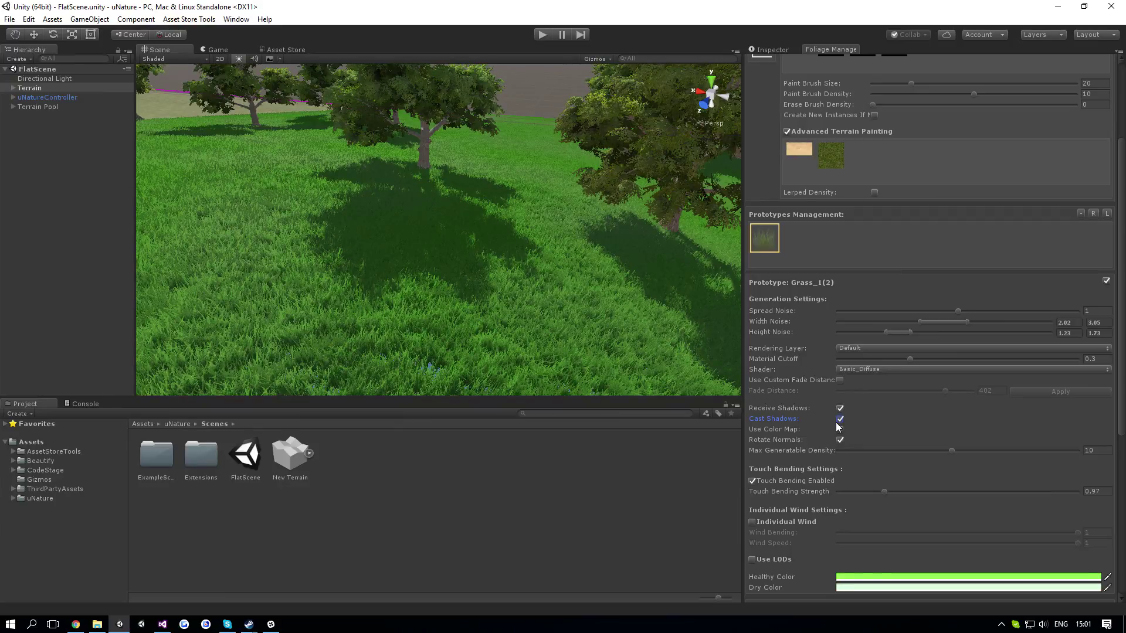
pyautogui.click(840, 420)
# - Turn on Use Color Map for the grass, view its effect across the terrain, and turn it off again
pyautogui.click(840, 429)
pyautogui.moveTo(633, 365); pyautogui.dragTo(807, 271, button='right')
pyautogui.click(840, 429)
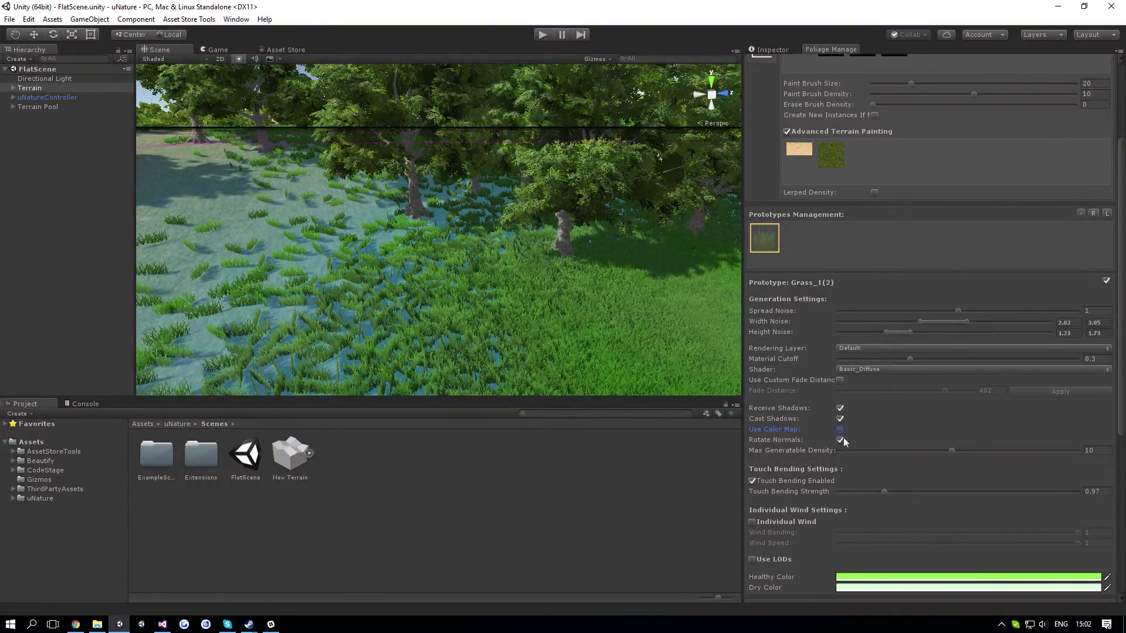
# - Compare the grass shading from several angles with Rotate Normals off and on, leaving the option enabled
pyautogui.moveTo(667, 335); pyautogui.dragTo(587, 333, button='right')
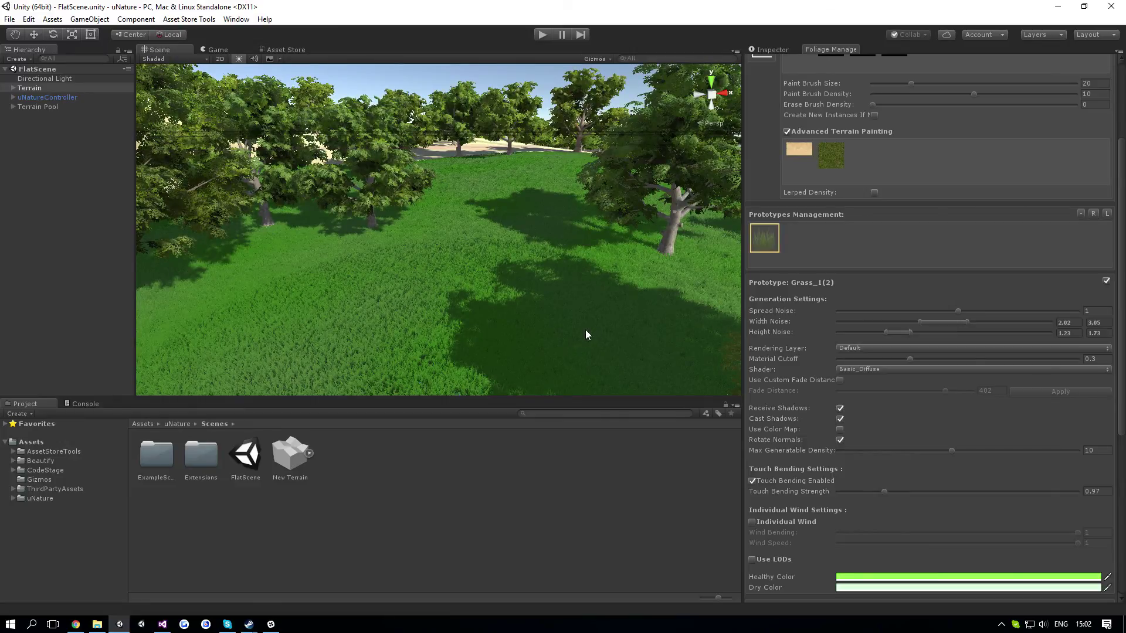
pyautogui.click(841, 440)
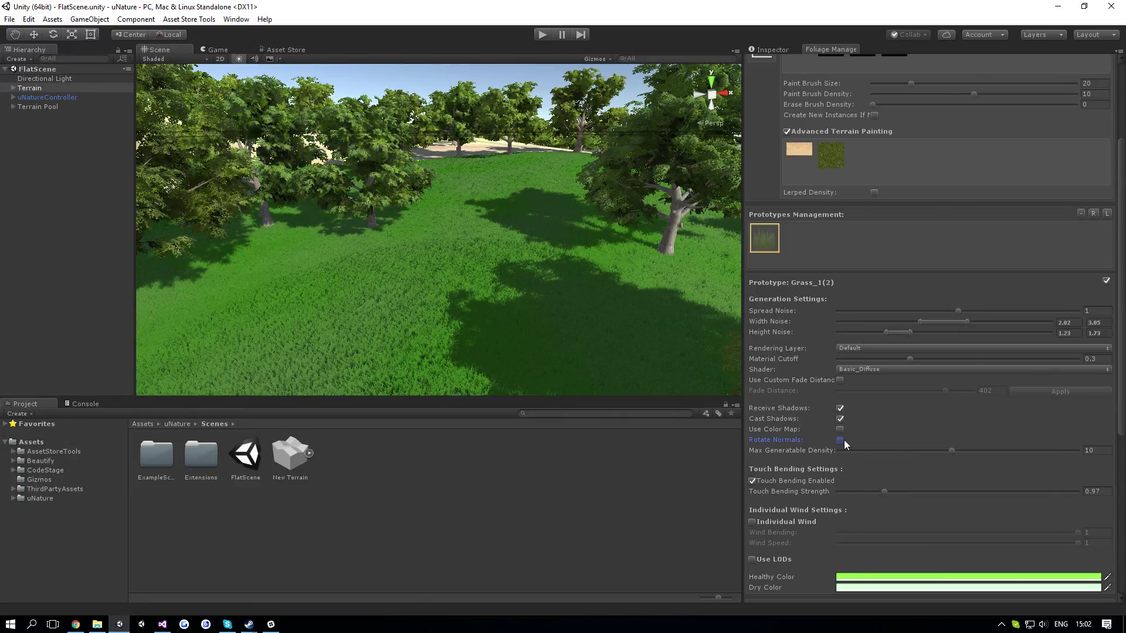
pyautogui.moveTo(628, 339); pyautogui.dragTo(646, 349, button='right')
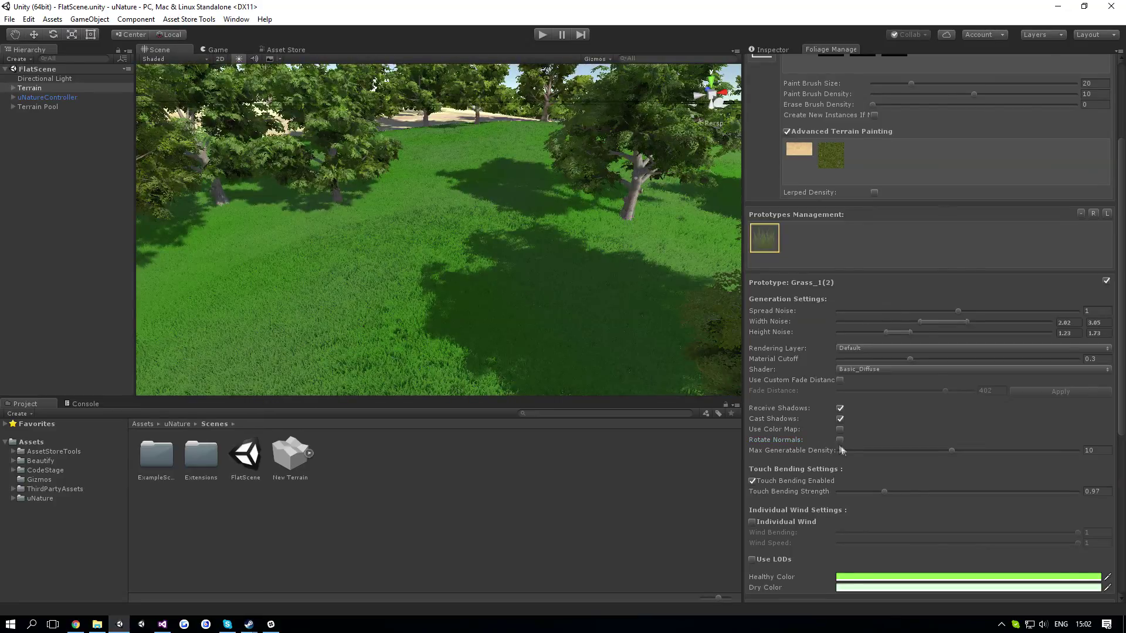
pyautogui.moveTo(566, 317); pyautogui.dragTo(453, 304, button='right')
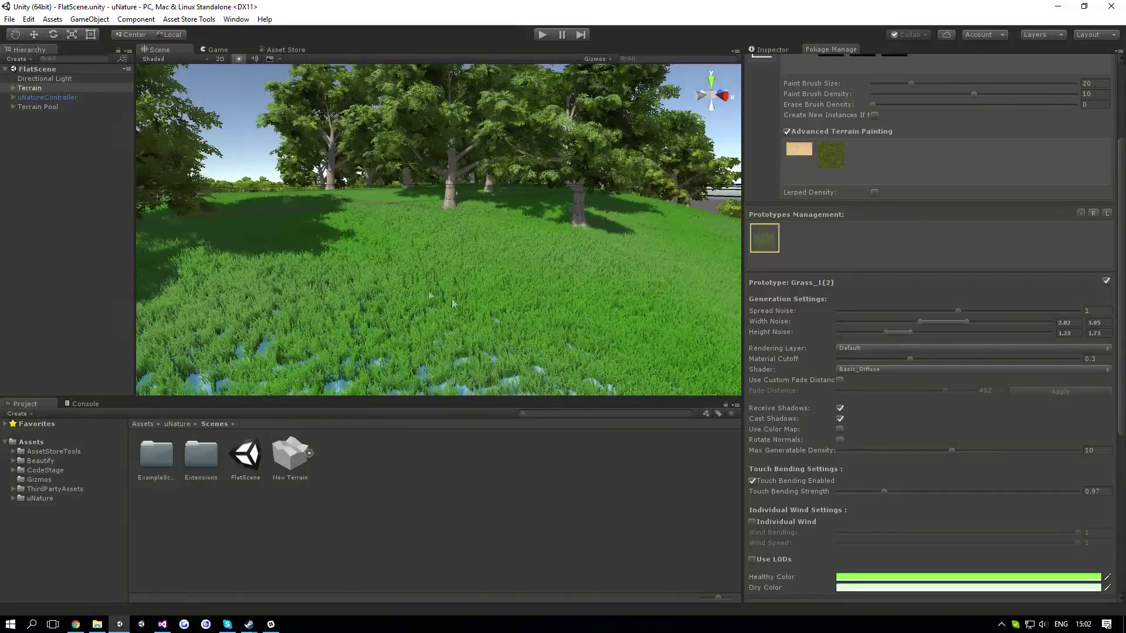
pyautogui.click(839, 440)
pyautogui.moveTo(722, 352); pyautogui.dragTo(697, 362, button='right')
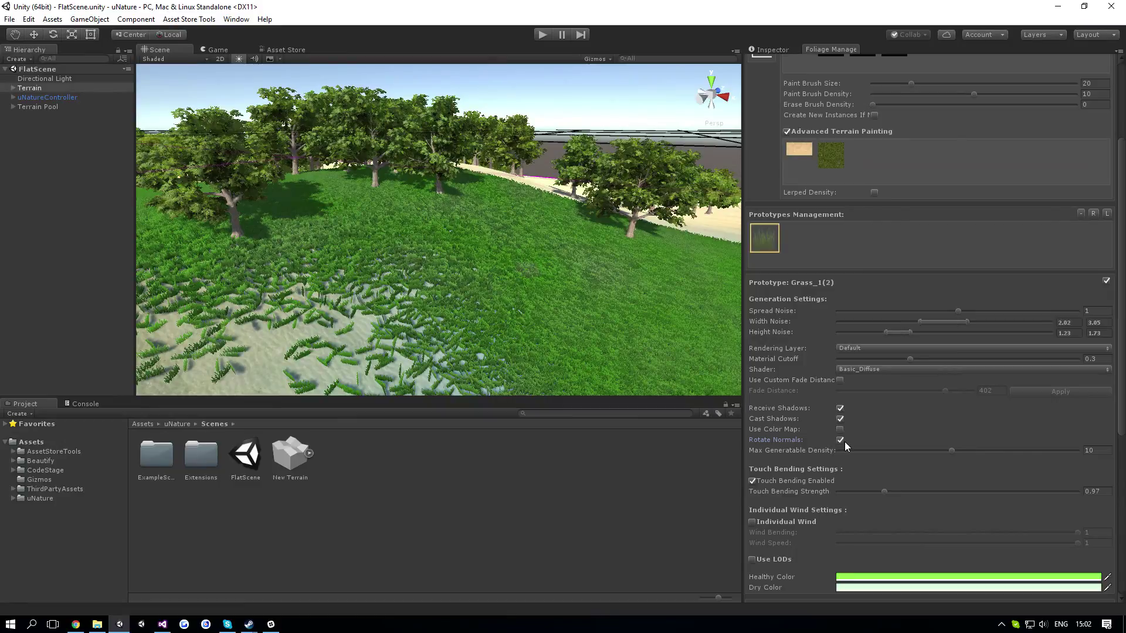
pyautogui.click(842, 440)
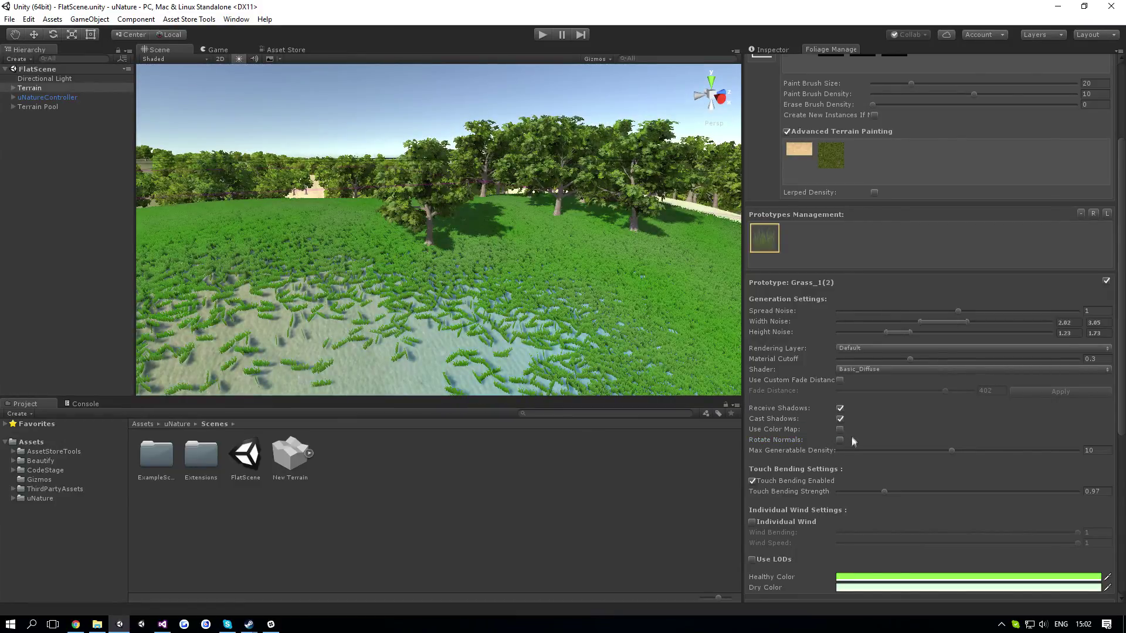
pyautogui.click(840, 439)
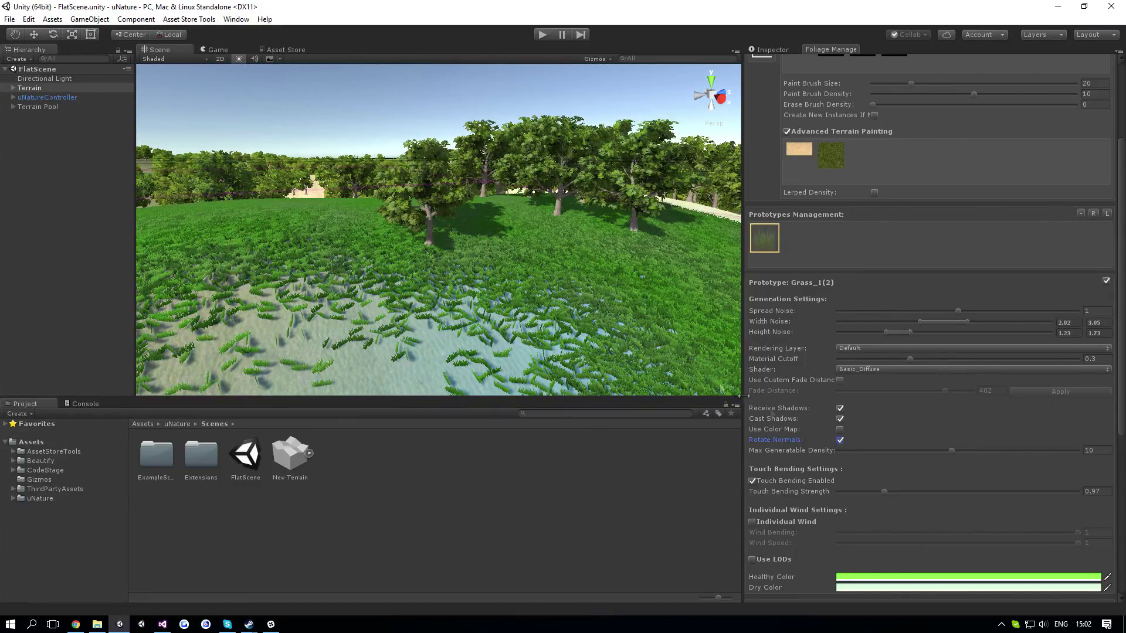
# - Turn off Rotate Normals for the grass prototype and toggle Use Color Map on and off to compare the shading
pyautogui.moveTo(738, 391); pyautogui.dragTo(762, 369, button='right')
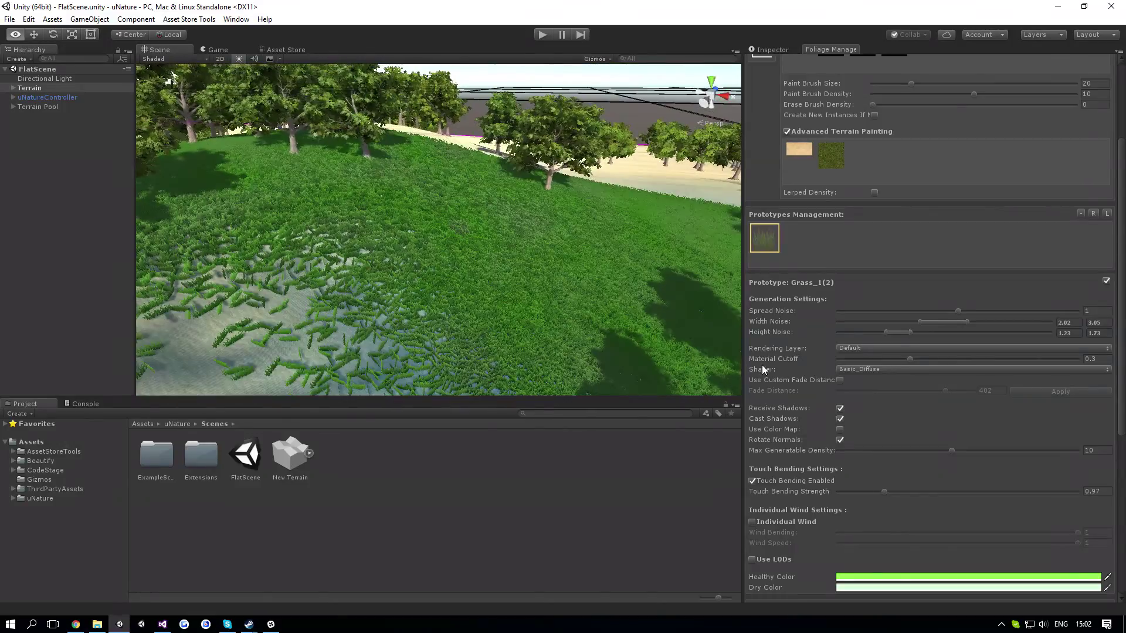
pyautogui.click(840, 440)
pyautogui.click(841, 430)
pyautogui.click(841, 430)
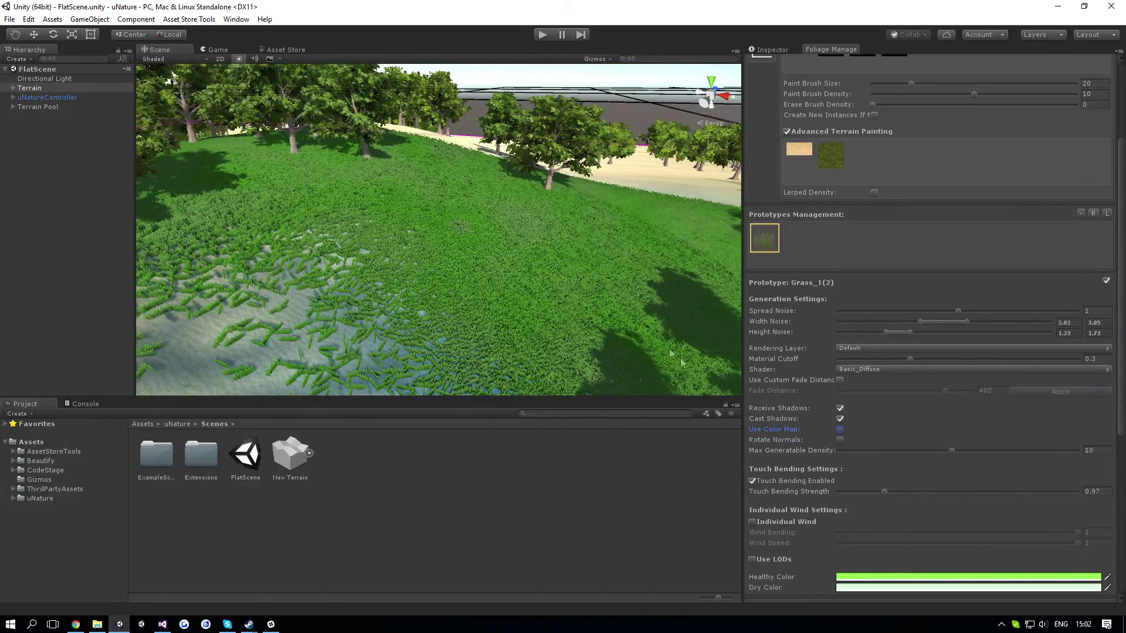
pyautogui.moveTo(601, 327); pyautogui.dragTo(469, 318, button='right')
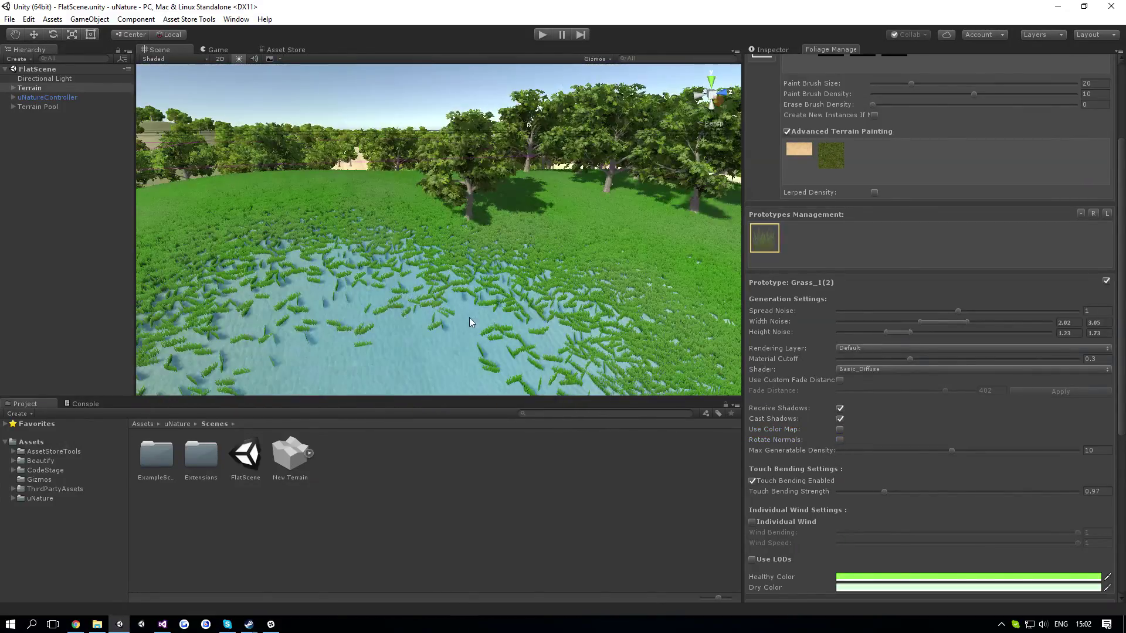
# - Focus the scene view on uNatureController and set the grass prototype's Max Generatable Density to 1
pyautogui.doubleClick(54, 97)
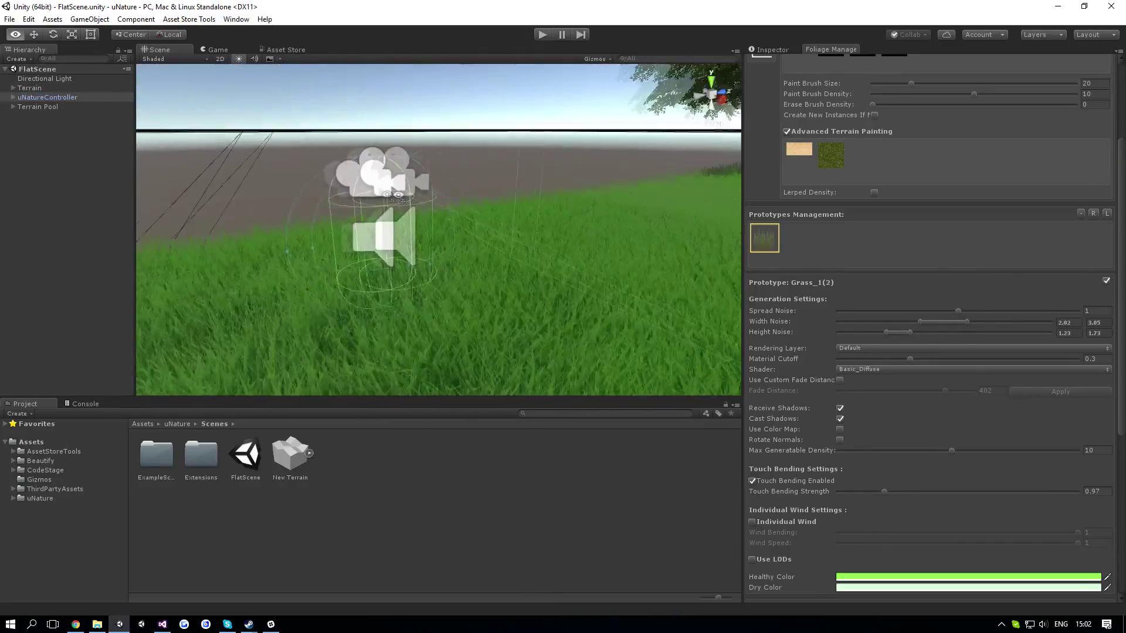
pyautogui.moveTo(352, 241); pyautogui.dragTo(656, 285, button='right')
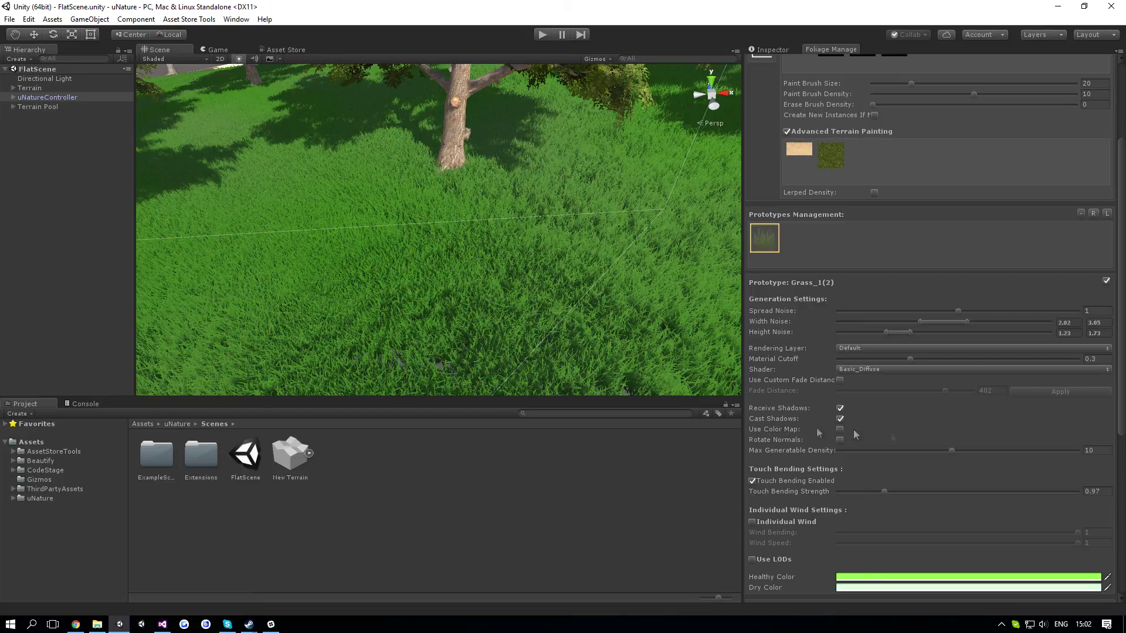
pyautogui.click(1094, 450)
pyautogui.write('1')
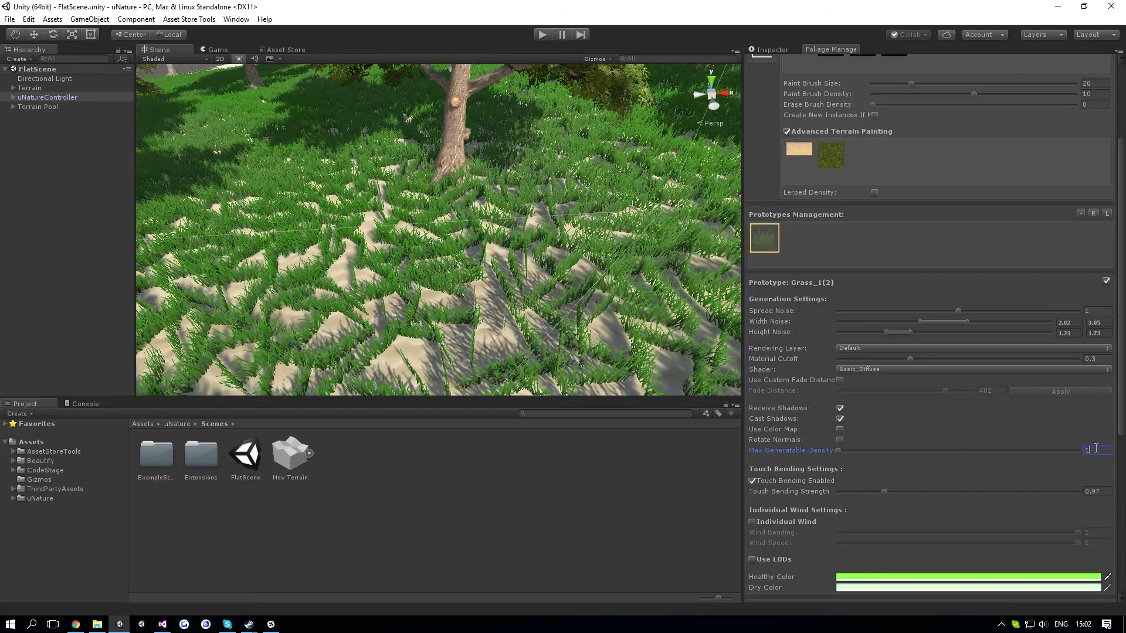
pyautogui.moveTo(587, 294); pyautogui.dragTo(571, 246, button='right')
# - Try a Max Generatable Density of 20 with the Paint Brush Density set to 20, and return the maximum to 10
pyautogui.click(842, 453)
pyautogui.moveTo(843, 453); pyautogui.dragTo(952, 452)
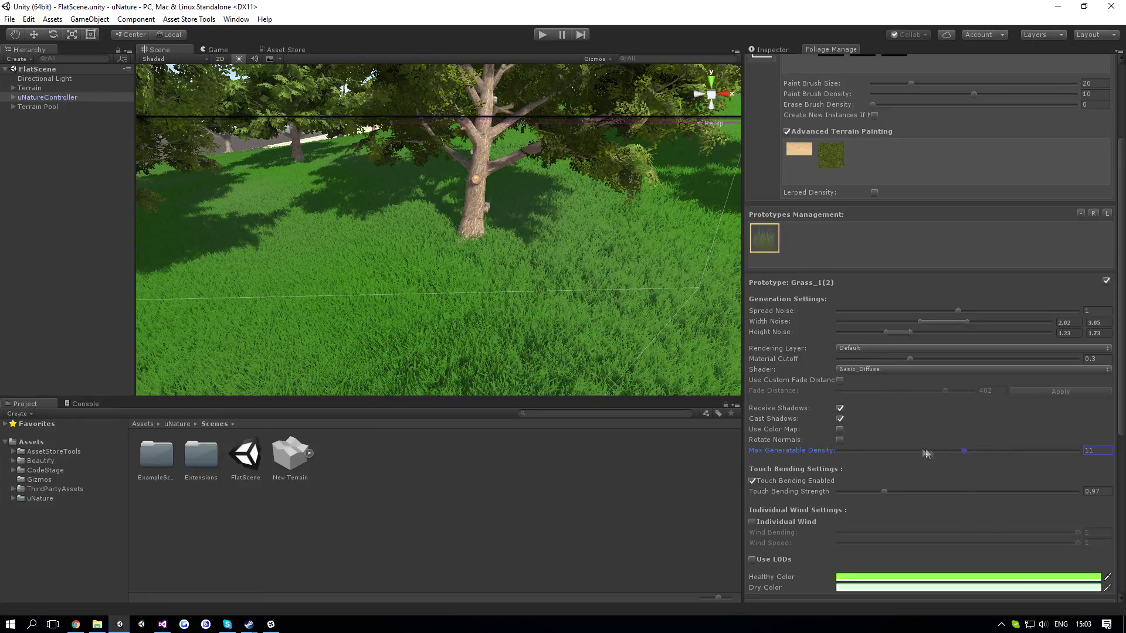
pyautogui.moveTo(1120, 449)
pyautogui.mouseDown()
pyautogui.moveTo(829, 447)
pyautogui.moveTo(1124, 450)
pyautogui.mouseUp()
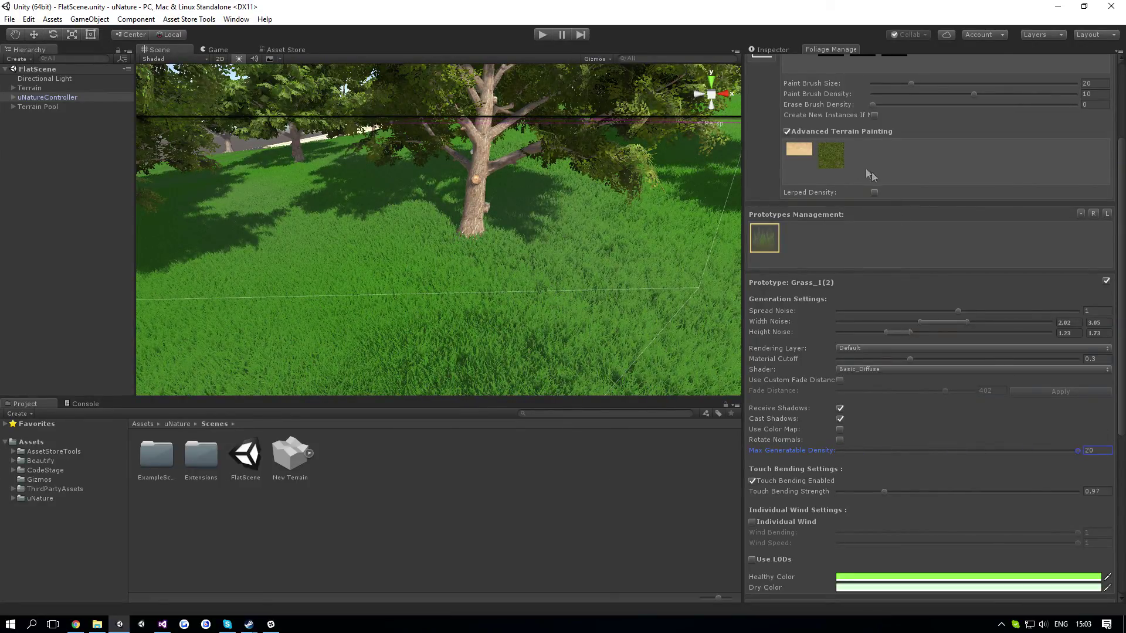
pyautogui.scroll(3, 852, 154)
pyautogui.moveTo(977, 132); pyautogui.dragTo(1077, 130)
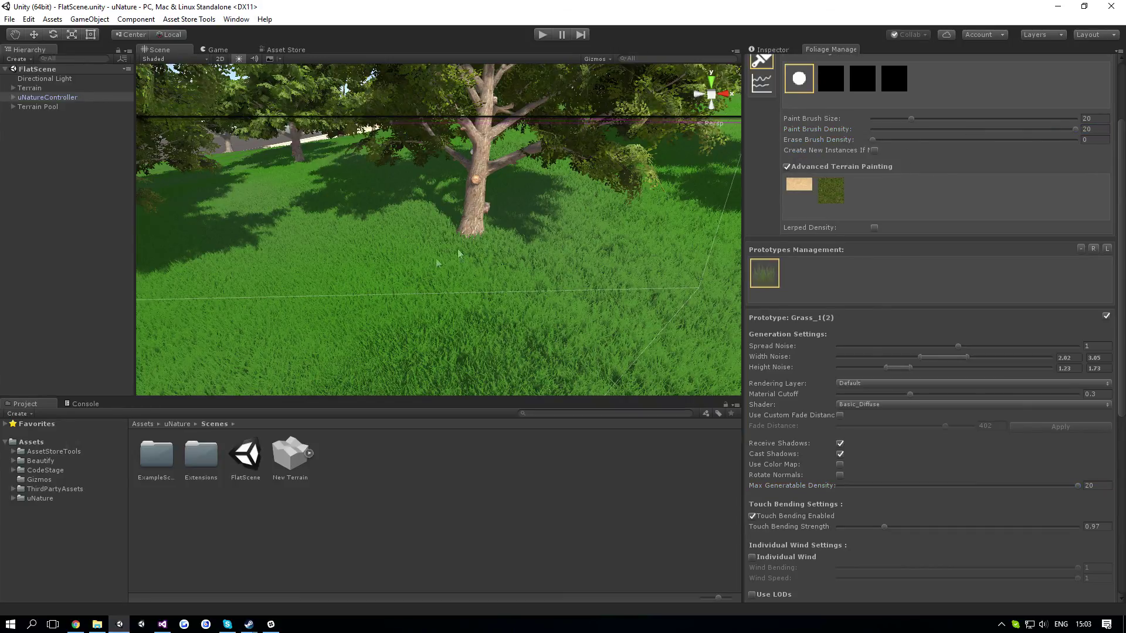
pyautogui.moveTo(510, 194); pyautogui.dragTo(503, 269, button='right')
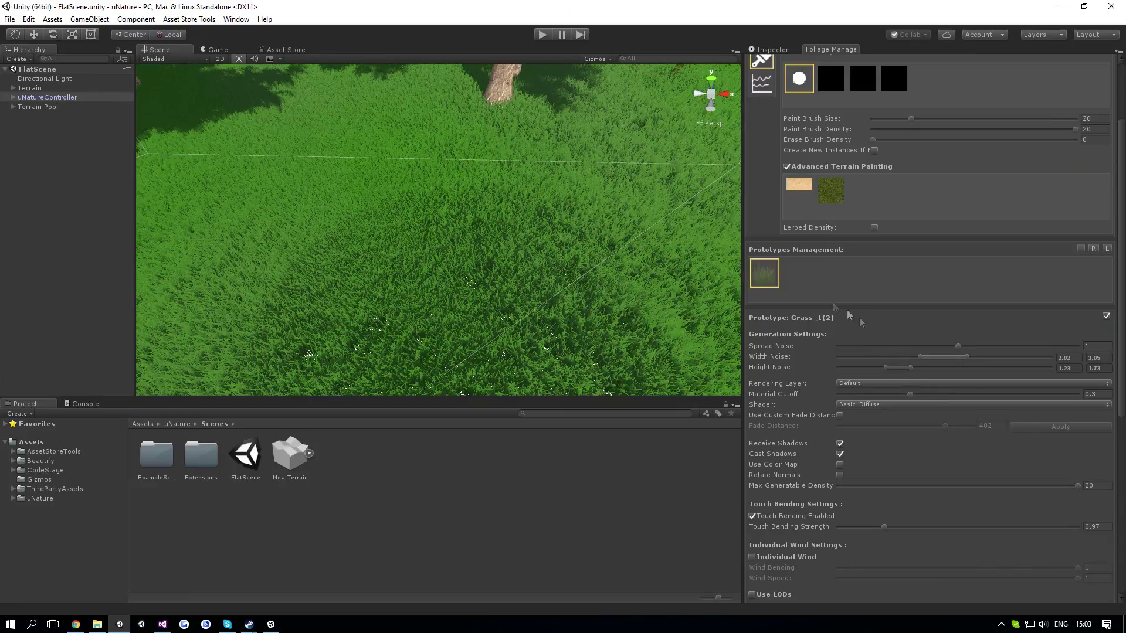
pyautogui.moveTo(1053, 491); pyautogui.dragTo(952, 488)
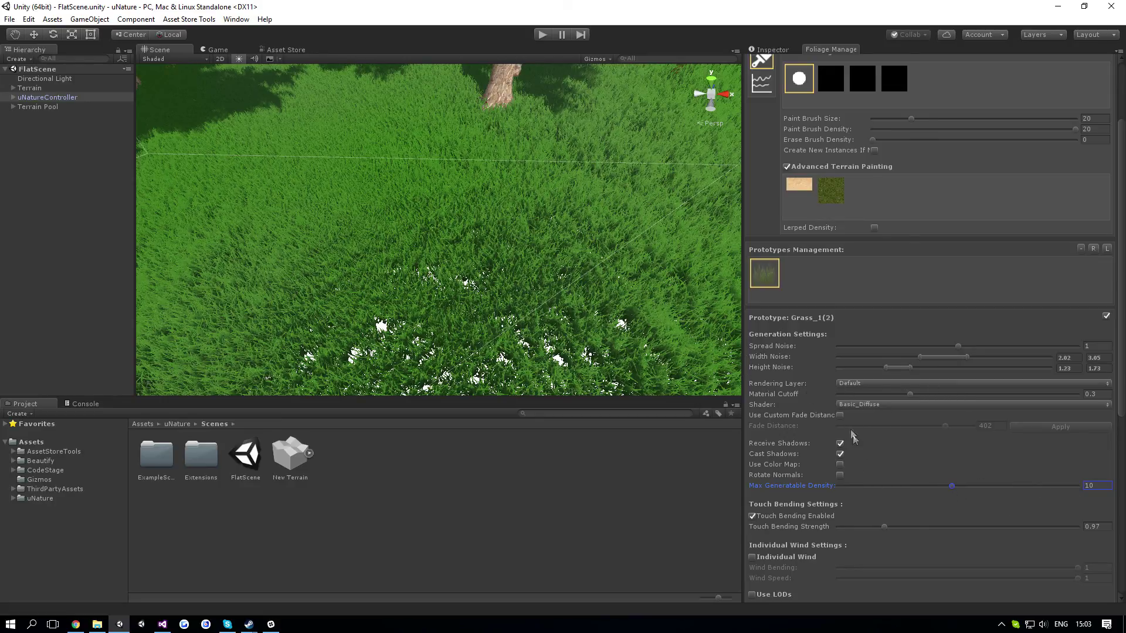
# - Deselect and reselect the Grass_1(2) prototype, and switch its Use LODs option on and off
pyautogui.scroll(-3, 703, 355)
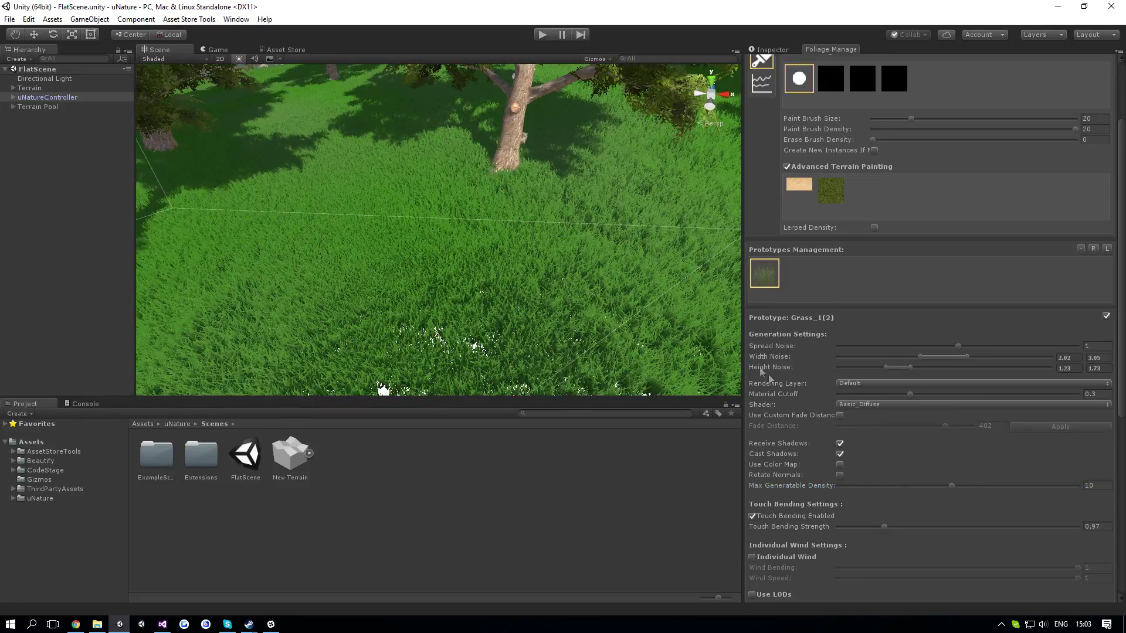
pyautogui.scroll(-5, 852, 442)
pyautogui.click(765, 140)
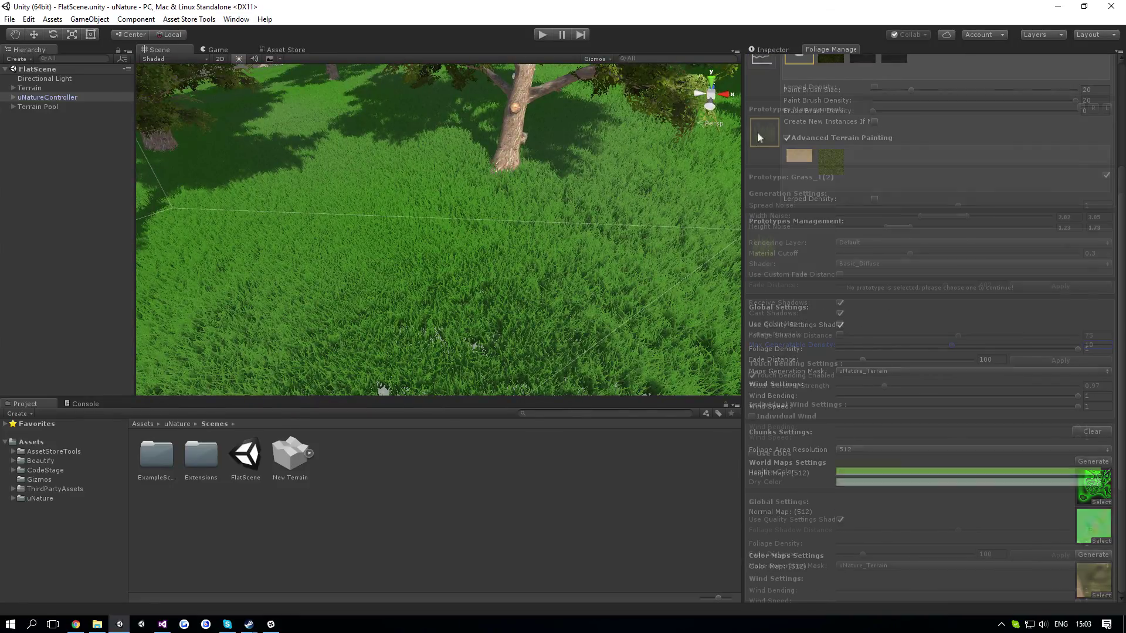
pyautogui.click(765, 251)
pyautogui.scroll(-4, 792, 328)
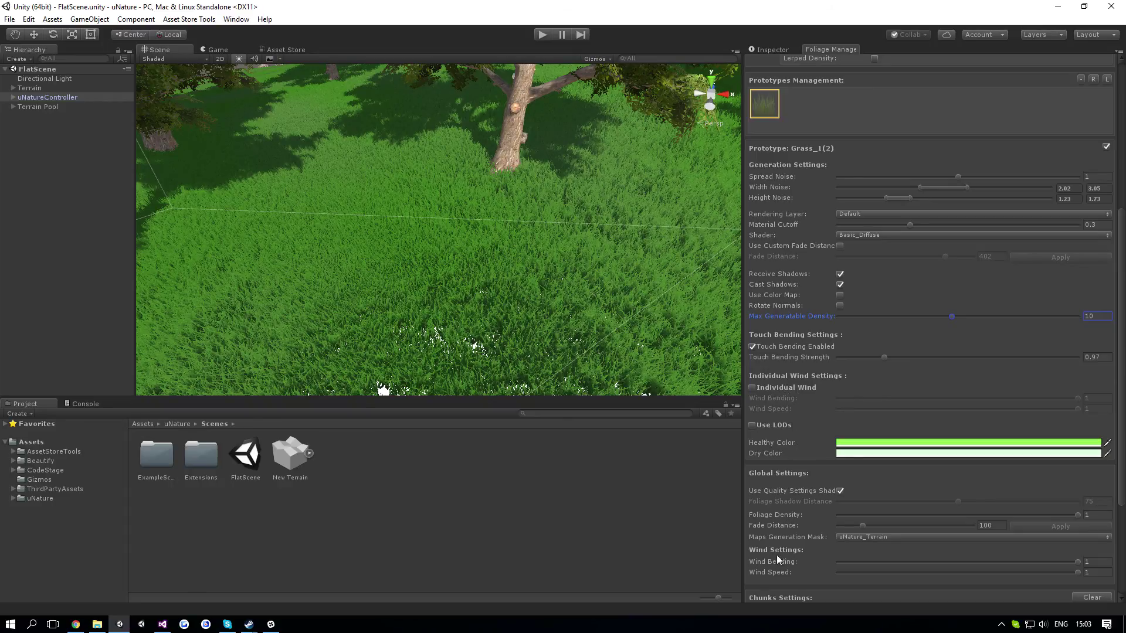
pyautogui.click(772, 426)
pyautogui.click(775, 426)
# - Try a darker Healthy Color for the grass and restore the bright green from the saved preset
pyautogui.click(766, 442)
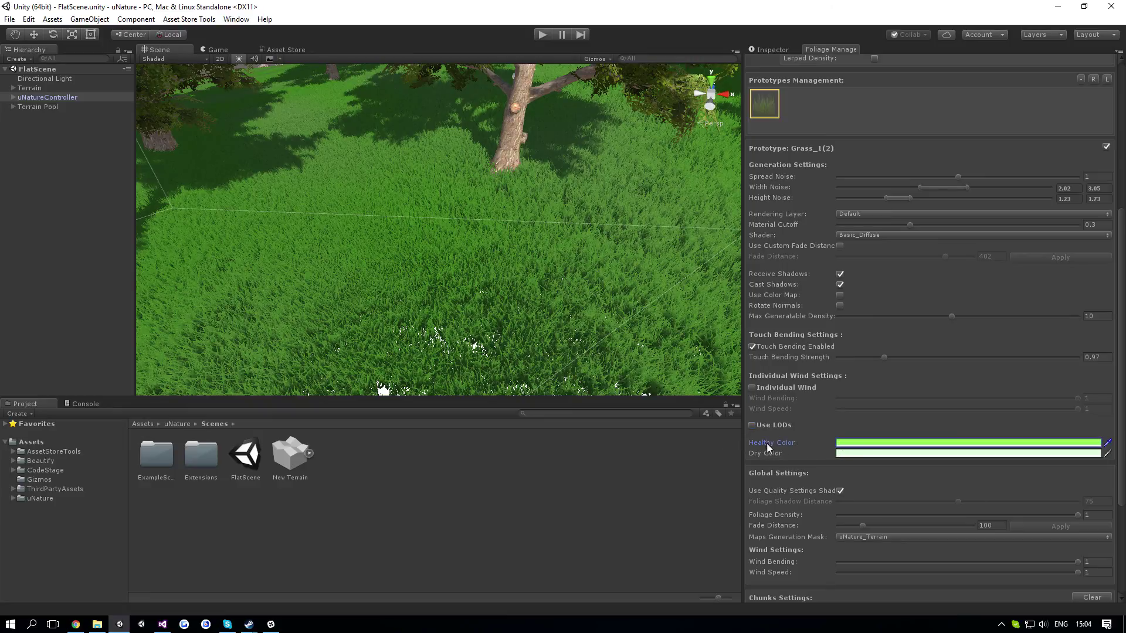
pyautogui.click(838, 442)
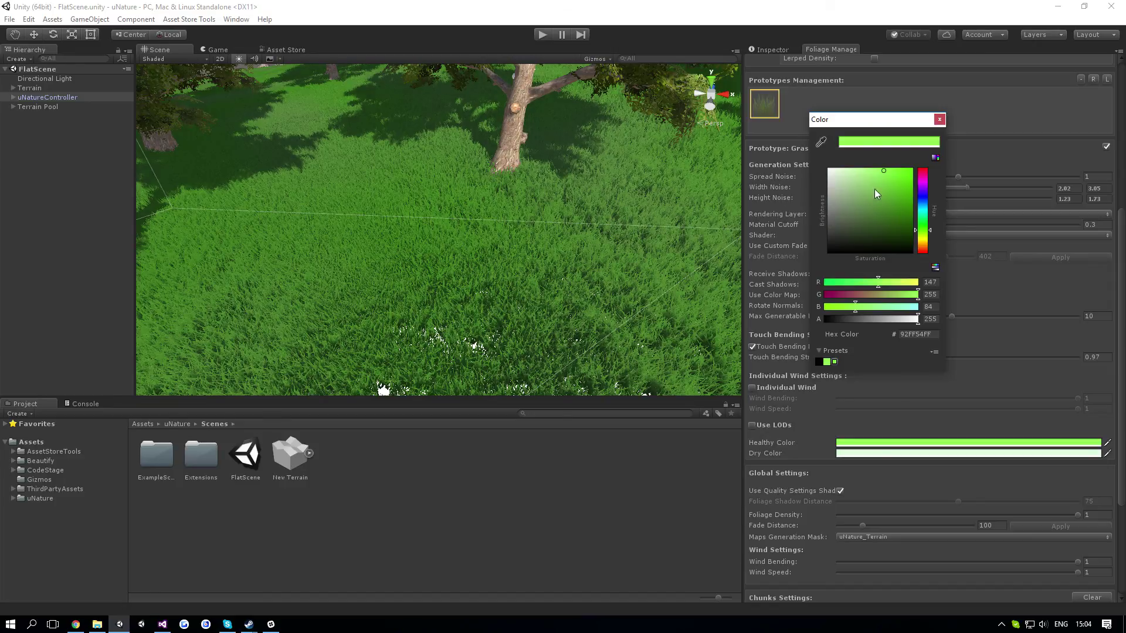
pyautogui.moveTo(874, 189)
pyautogui.mouseDown()
pyautogui.moveTo(832, 230)
pyautogui.moveTo(904, 234)
pyautogui.moveTo(903, 243)
pyautogui.moveTo(874, 187)
pyautogui.moveTo(844, 255)
pyautogui.mouseUp()
pyautogui.click(826, 362)
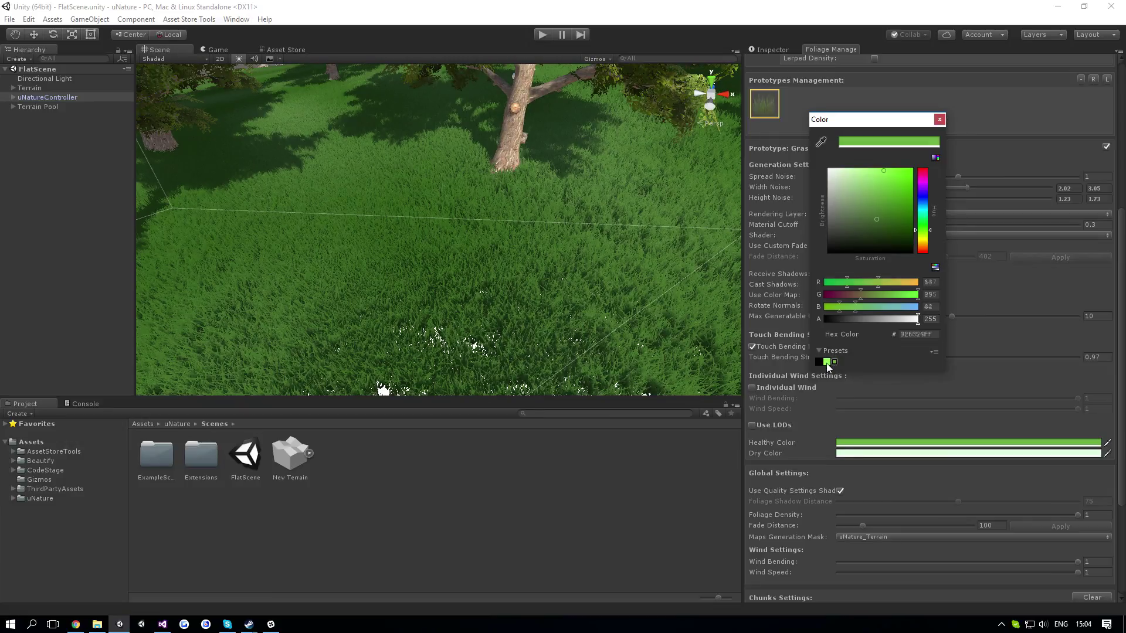
pyautogui.click(939, 119)
# - Turn off the global quality-settings shadow option, set Foliage Shadow Distance to 42.5, and turn the option back on
pyautogui.scroll(-3, 832, 400)
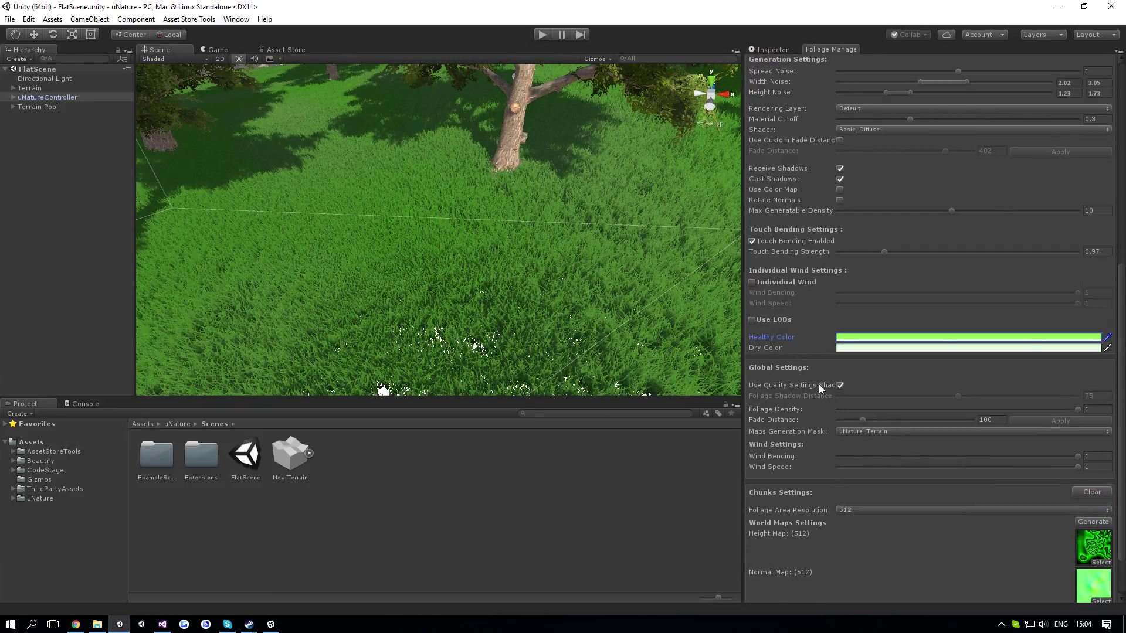
pyautogui.click(839, 386)
pyautogui.click(839, 386)
pyautogui.moveTo(621, 334); pyautogui.dragTo(691, 301, button='right')
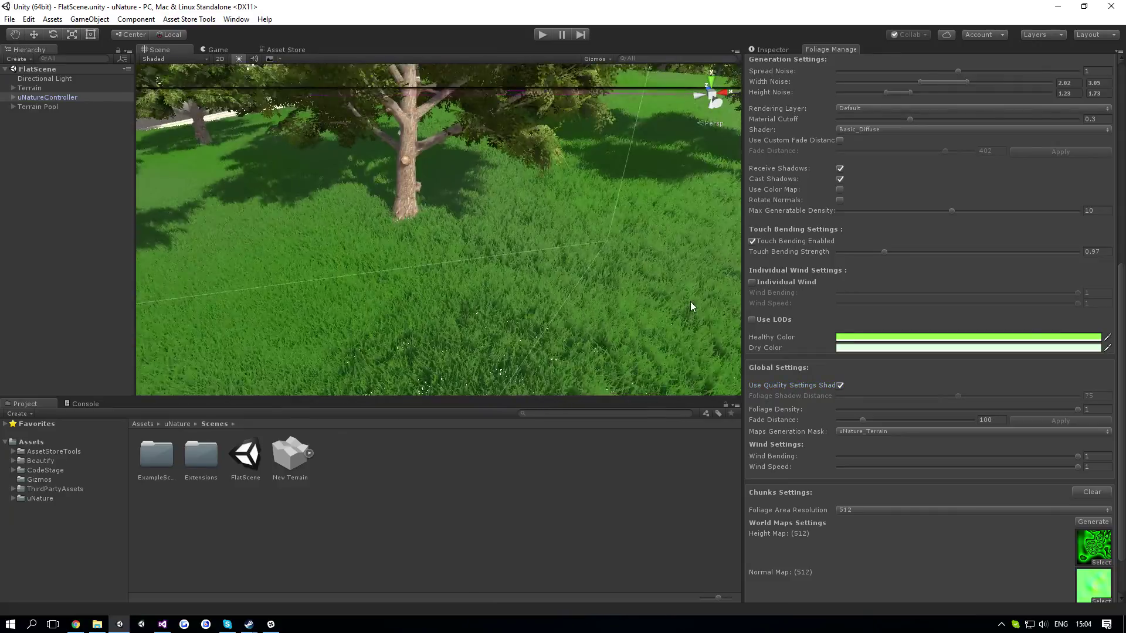
pyautogui.moveTo(690, 301); pyautogui.dragTo(602, 333, button='middle')
pyautogui.moveTo(603, 333); pyautogui.dragTo(699, 317, button='right')
pyautogui.click(841, 385)
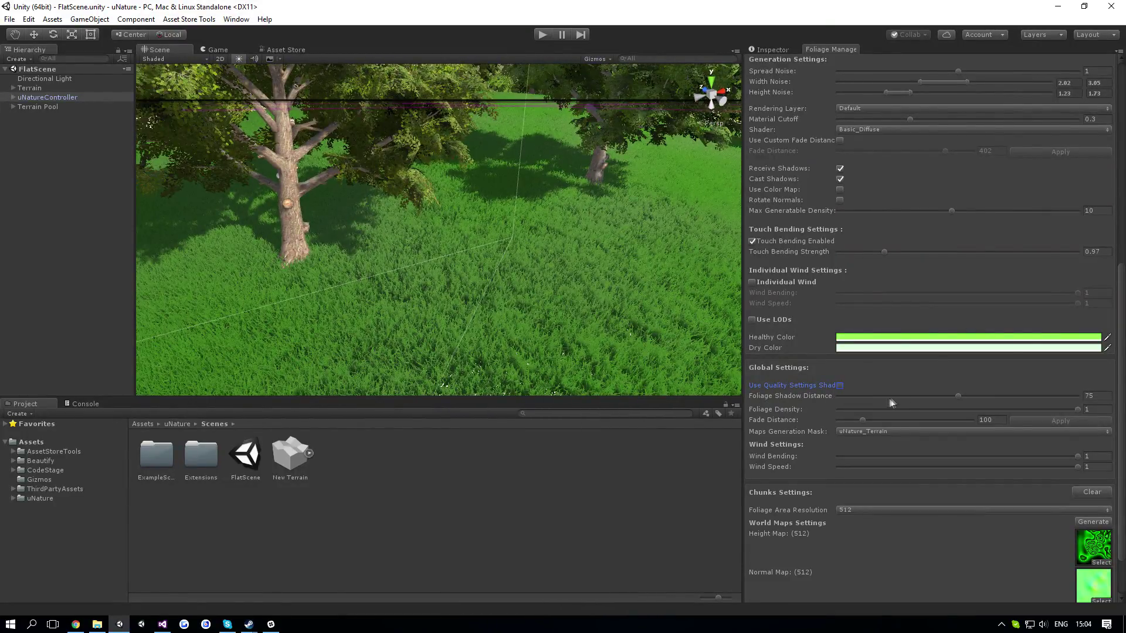
pyautogui.moveTo(891, 396); pyautogui.dragTo(907, 397)
pyautogui.click(841, 386)
# - Lower the global Foliage Density to try it out and set it back to 1
pyautogui.moveTo(983, 409); pyautogui.dragTo(1015, 410)
pyautogui.click(1102, 411)
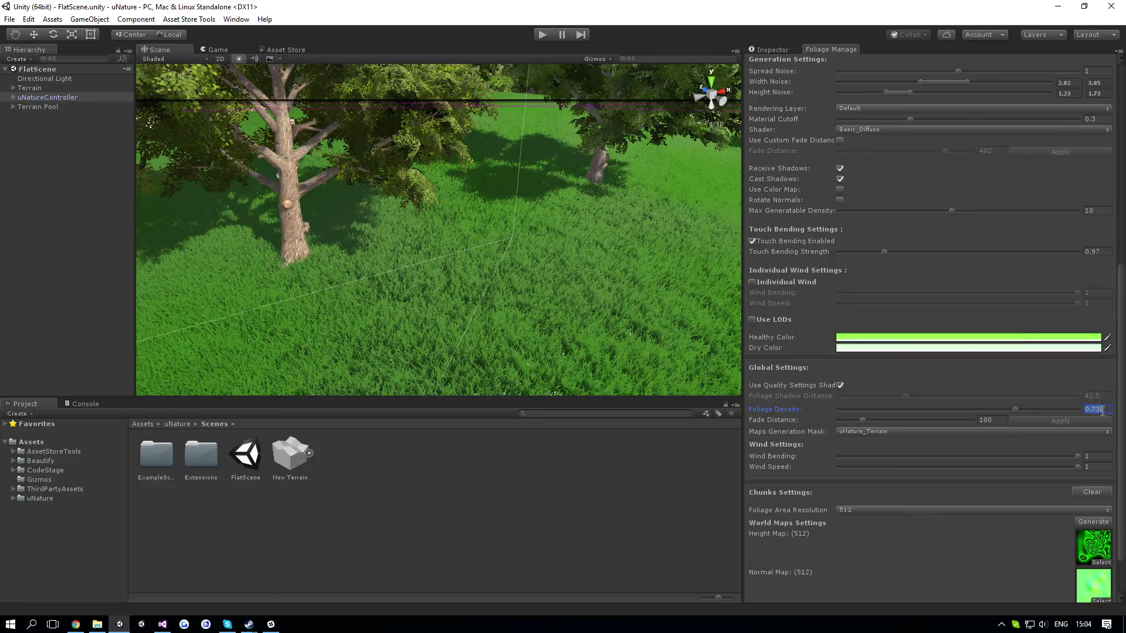
pyautogui.write('1')
pyautogui.press('Return')
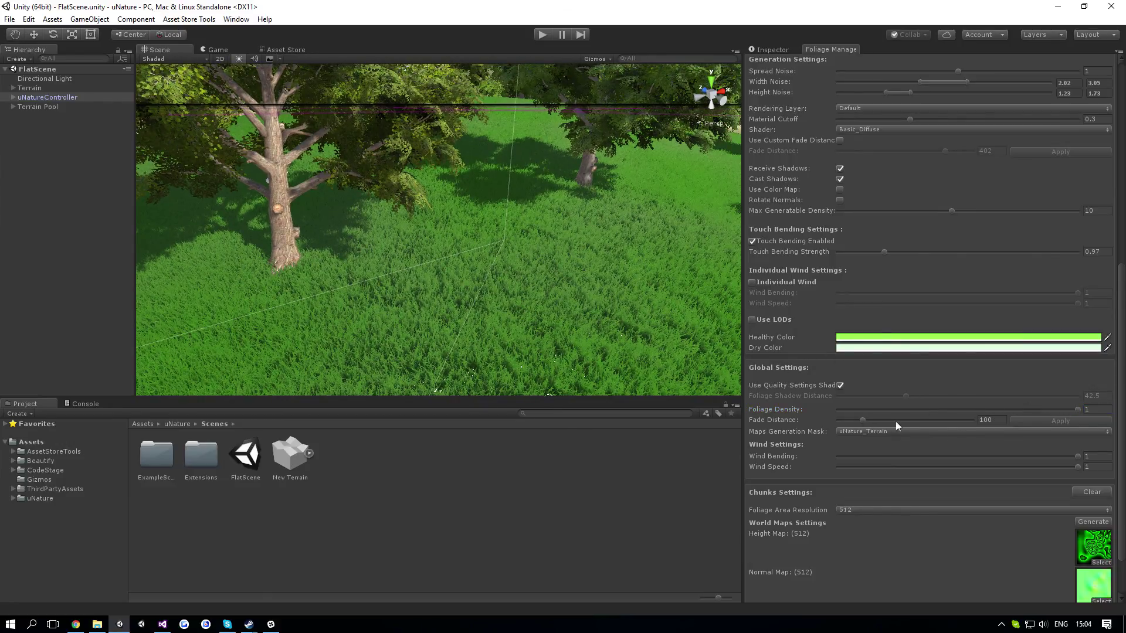
# - Try a longer global Fade Distance and set it back to 100
pyautogui.moveTo(870, 427)
pyautogui.mouseDown()
pyautogui.moveTo(899, 426)
pyautogui.moveTo(874, 426)
pyautogui.moveTo(930, 228)
pyautogui.moveTo(989, 411)
pyautogui.moveTo(885, 419)
pyautogui.mouseUp()
pyautogui.click(1016, 420)
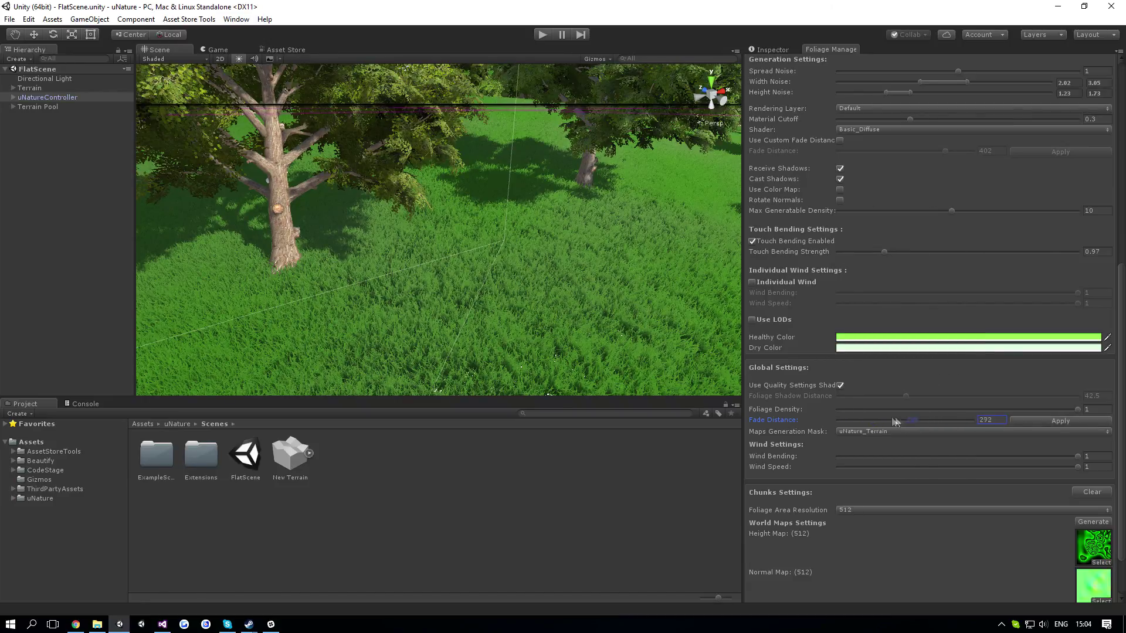
pyautogui.click(1002, 420)
pyautogui.write('100')
pyautogui.click(1038, 421)
# - Set the Maps Generation Mask to Nothing, check the effect on the terrain grass, and return the mask to uNature_Terrain
pyautogui.click(777, 436)
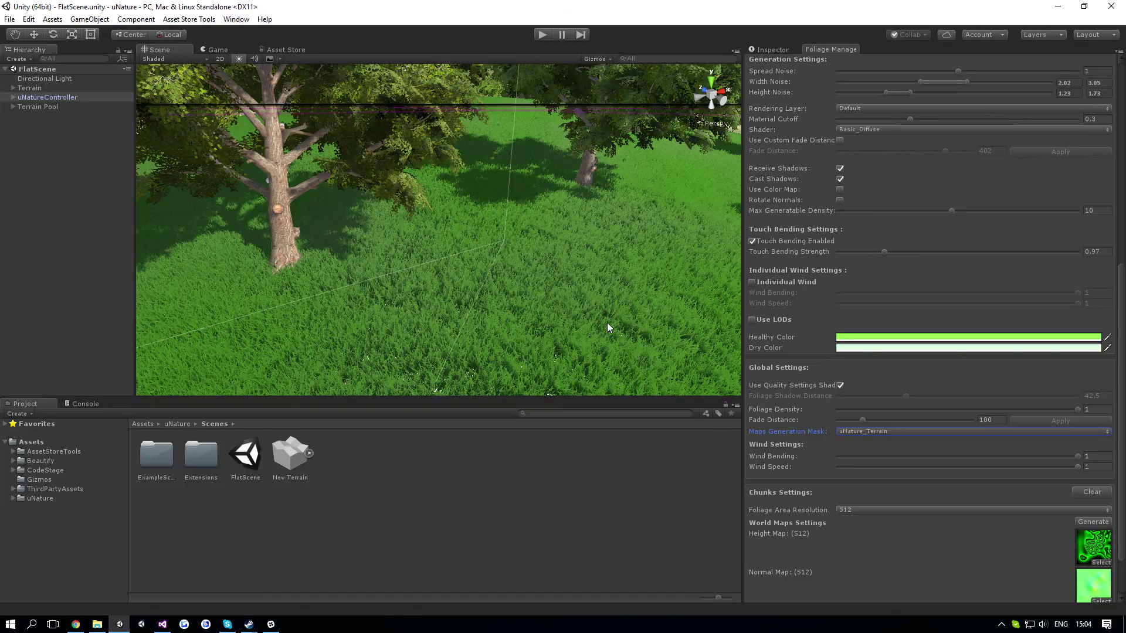
pyautogui.moveTo(607, 323); pyautogui.dragTo(498, 309, button='right')
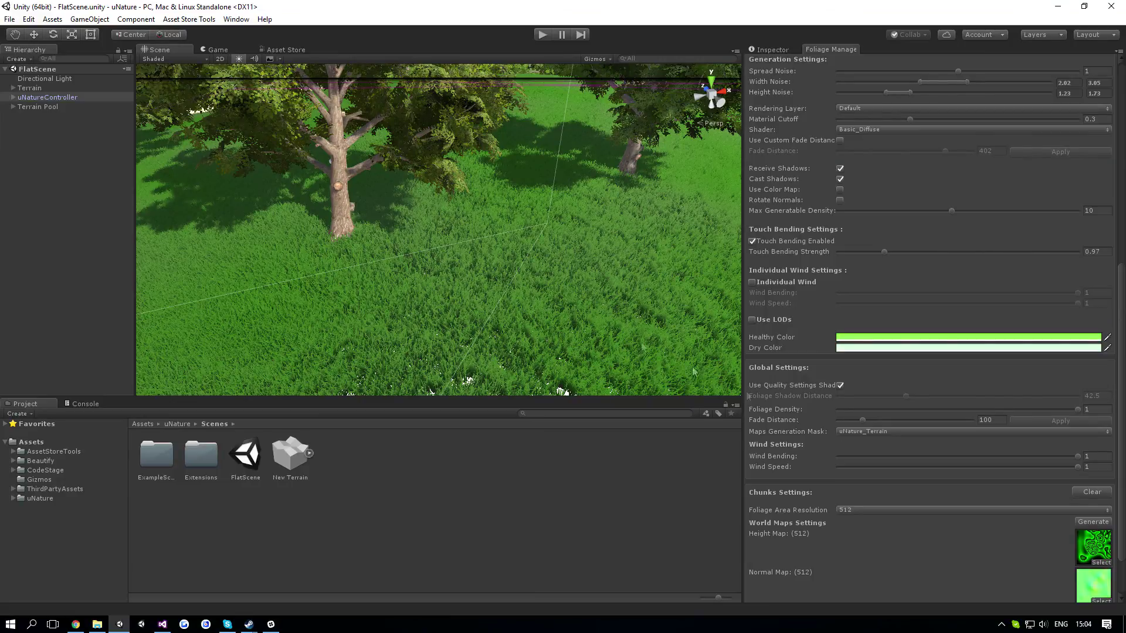
pyautogui.click(853, 433)
pyautogui.click(880, 218)
pyautogui.click(592, 337)
pyautogui.moveTo(592, 318); pyautogui.dragTo(613, 337, button='right')
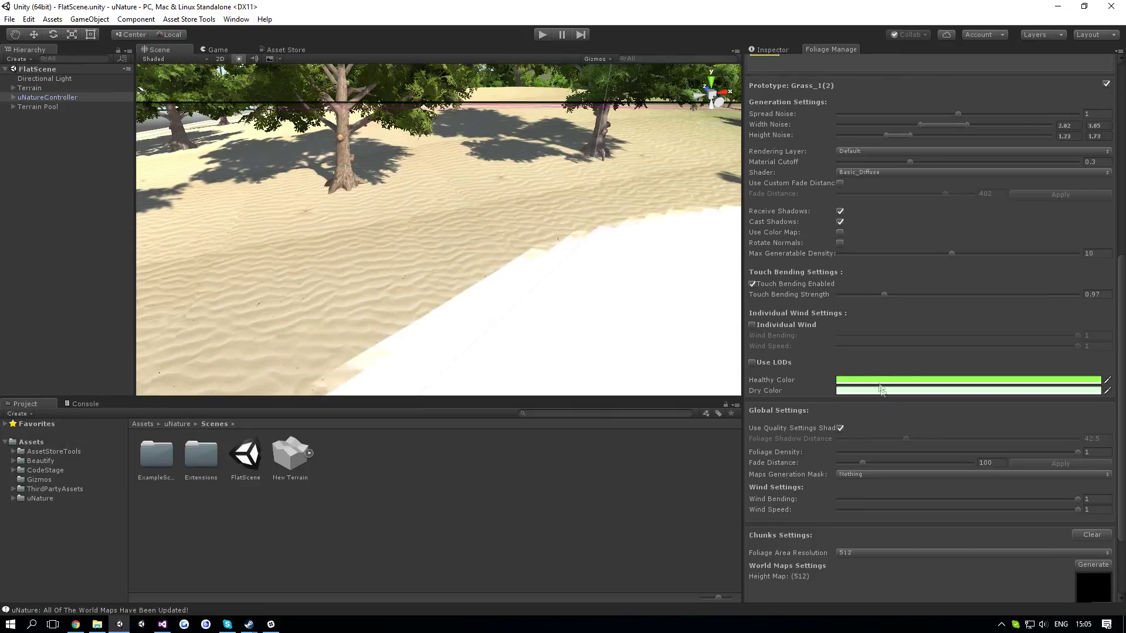
pyautogui.click(879, 474)
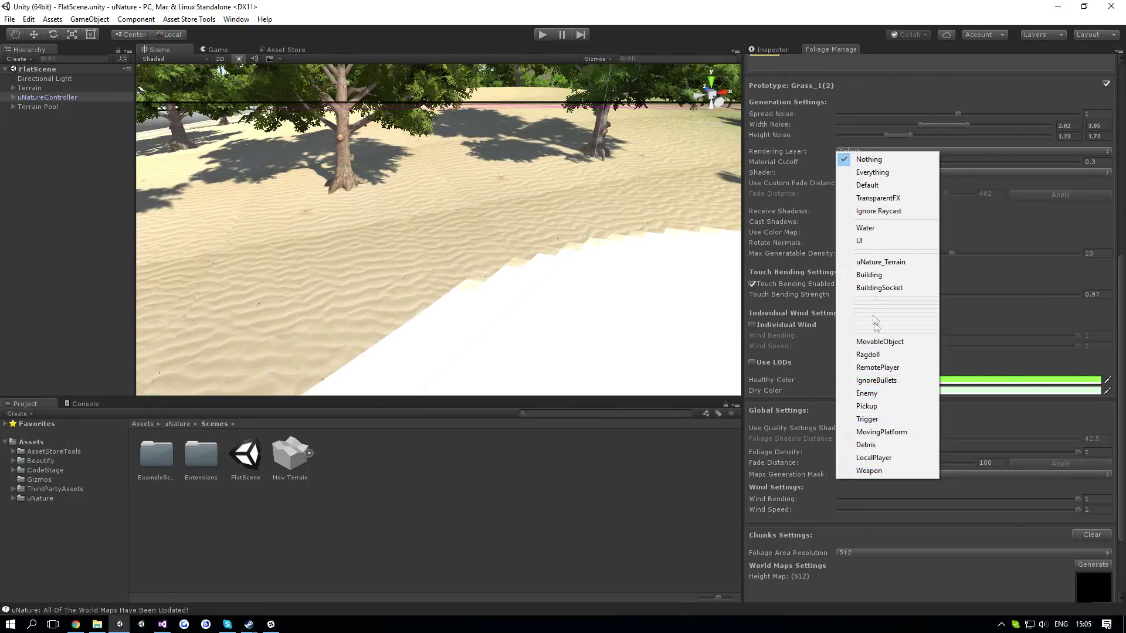
pyautogui.click(885, 264)
pyautogui.click(601, 339)
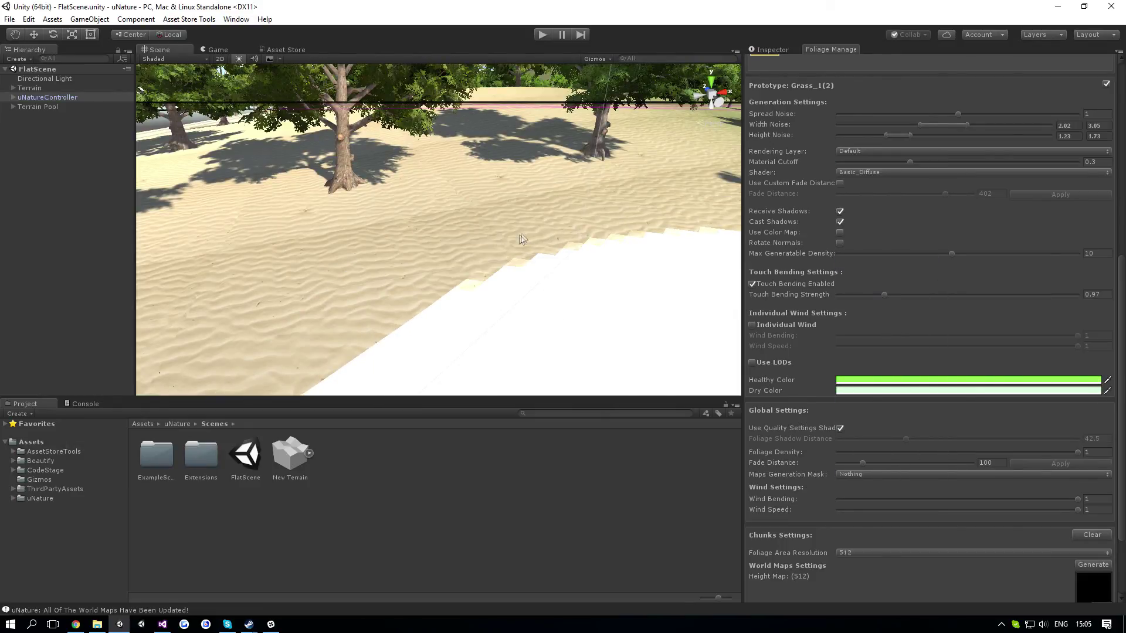
# - Try reduced global Wind Bending values, including 0.814, on the grass and restore the setting to 1
pyautogui.scroll(-3, 840, 474)
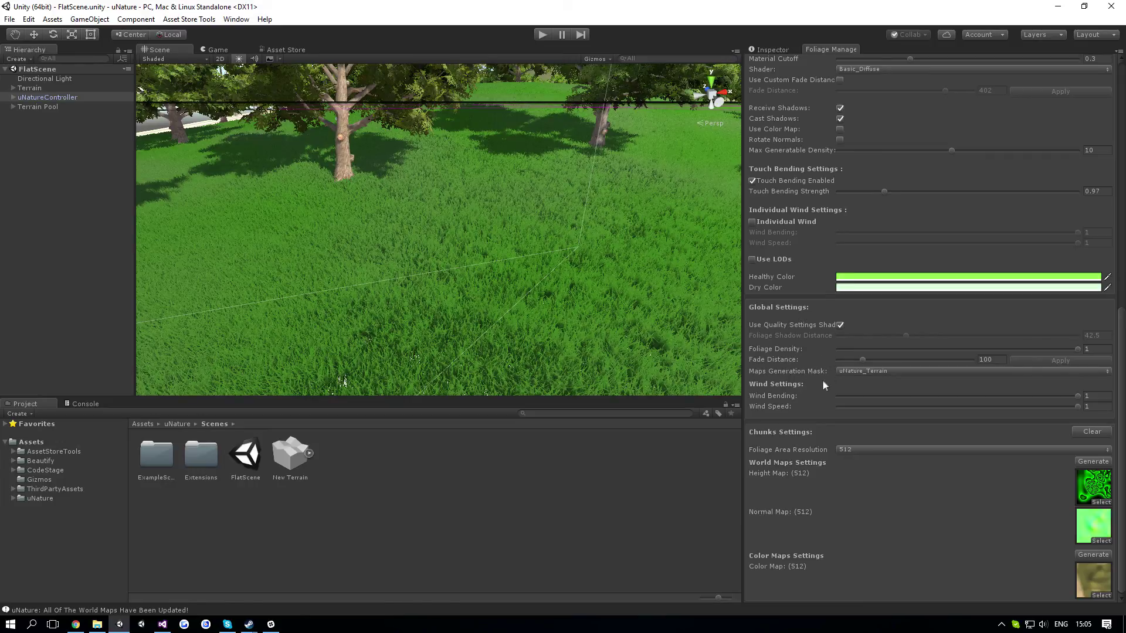
pyautogui.moveTo(914, 396); pyautogui.dragTo(1079, 395)
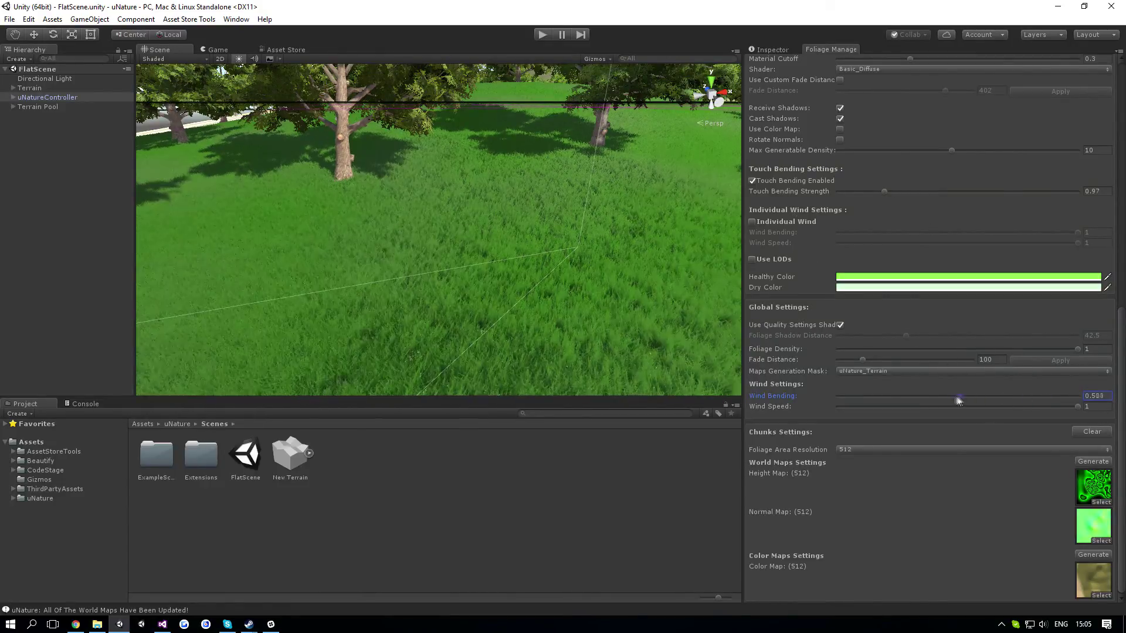
pyautogui.moveTo(1076, 397); pyautogui.dragTo(1034, 394)
pyautogui.moveTo(633, 316); pyautogui.dragTo(669, 332, button='right')
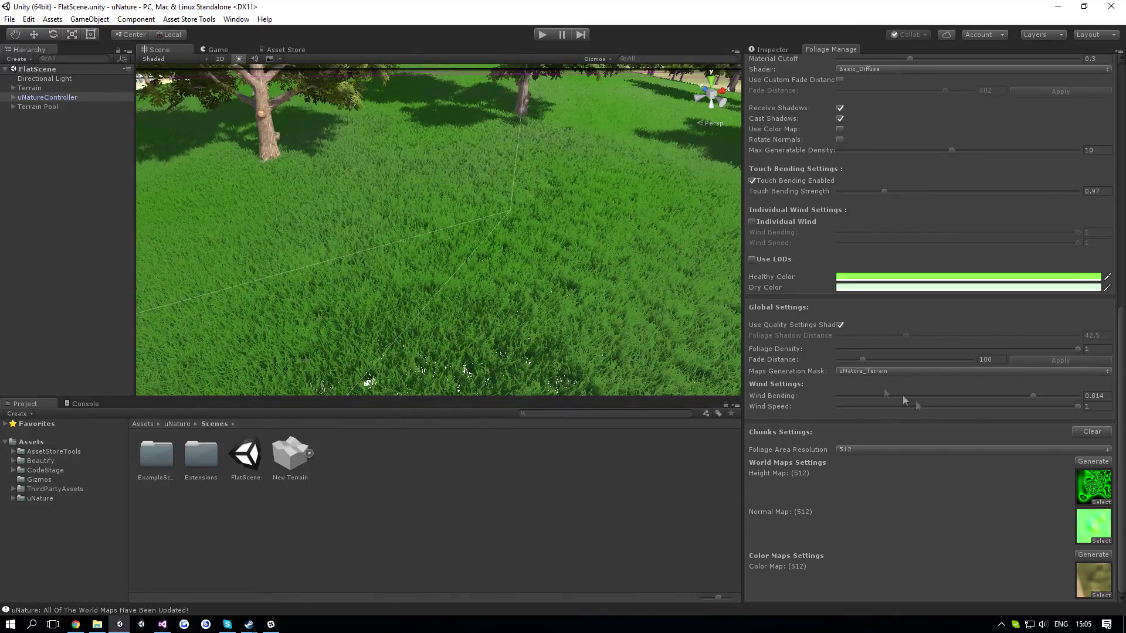
pyautogui.moveTo(1032, 395); pyautogui.dragTo(1079, 396)
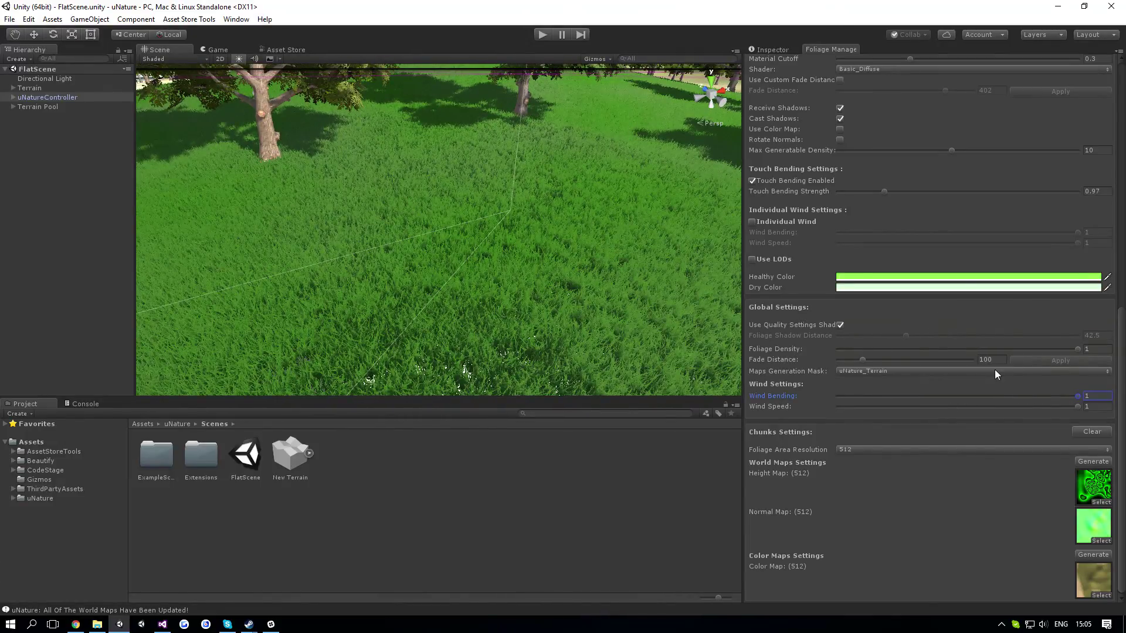
pyautogui.scroll(3, 909, 264)
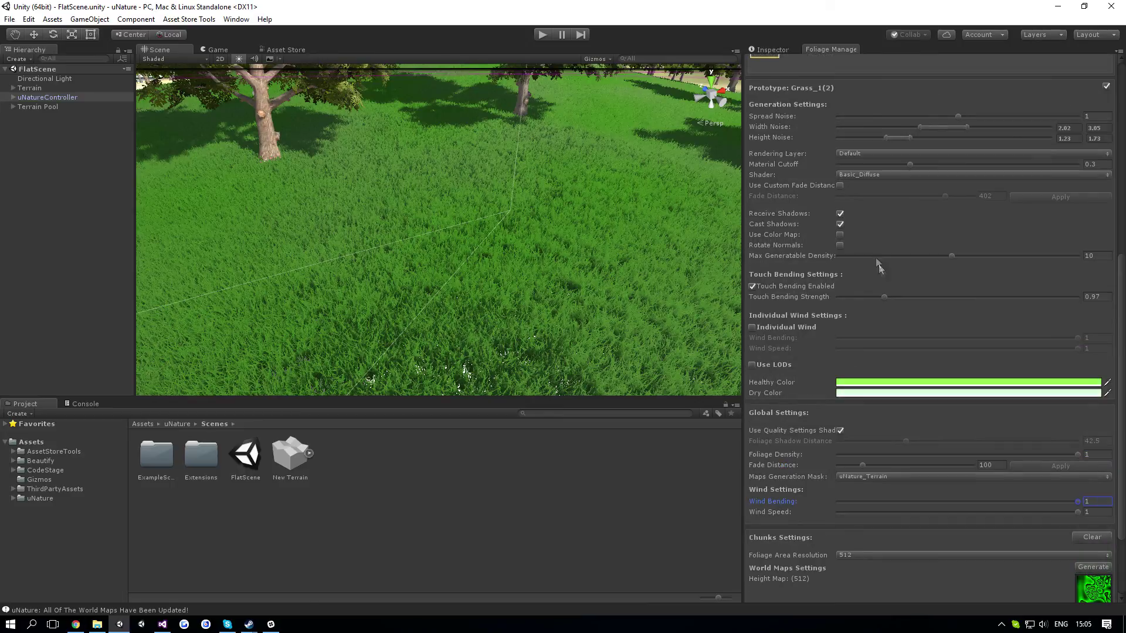
pyautogui.scroll(-3, 938, 436)
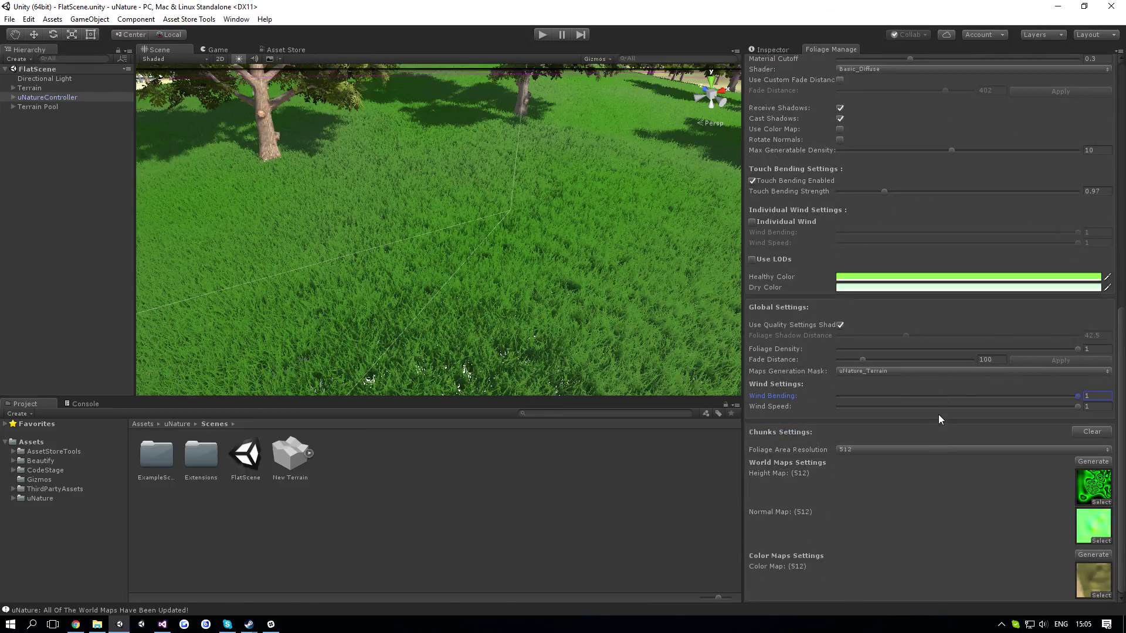
pyautogui.click(1092, 406)
pyautogui.moveTo(682, 353); pyautogui.dragTo(665, 332, button='right')
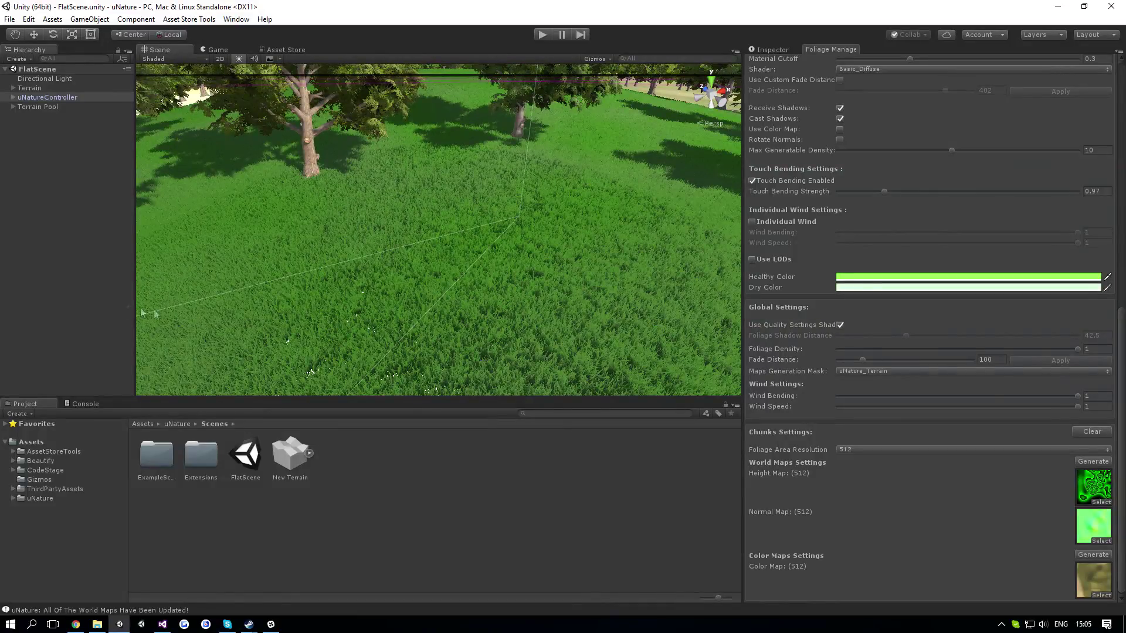
# - Survey the whole terrain from above, select a terrain chunk in the scene, and bring its chunk settings into view
pyautogui.moveTo(143, 313); pyautogui.dragTo(591, 334, button='right')
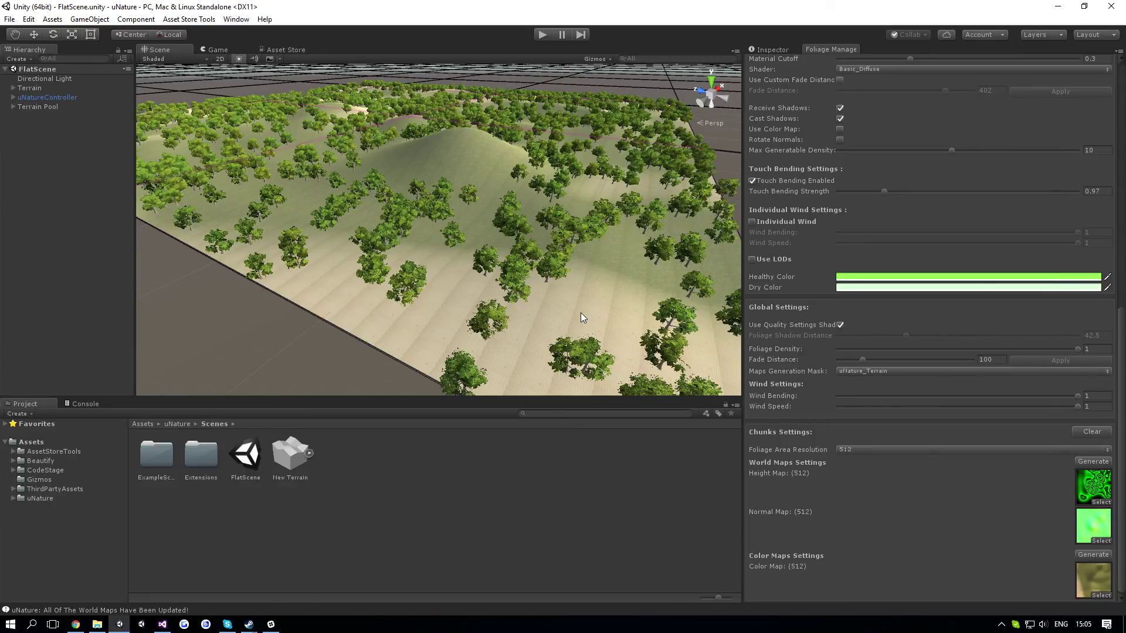
pyautogui.moveTo(581, 317); pyautogui.dragTo(443, 311, button='right')
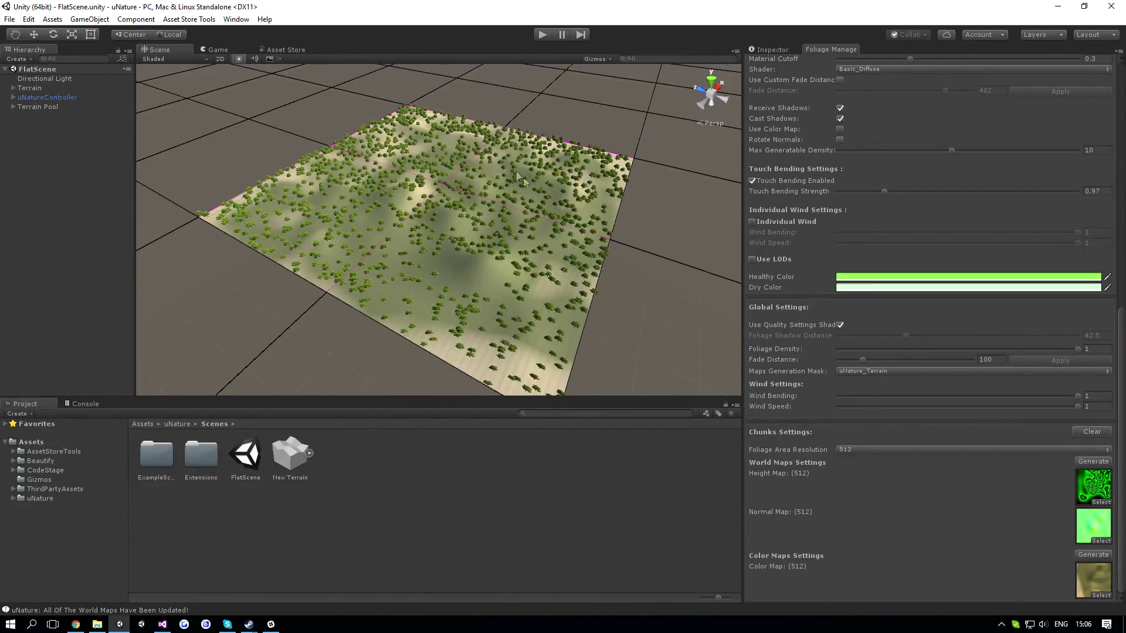
pyautogui.moveTo(362, 229); pyautogui.dragTo(281, 239, button='right')
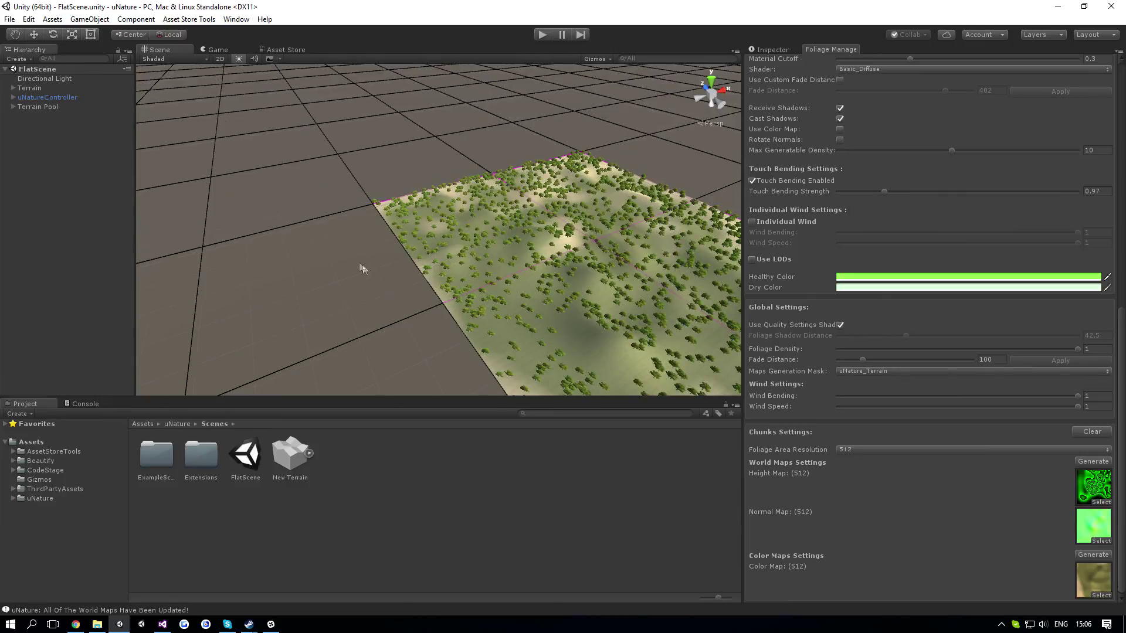
pyautogui.moveTo(362, 269); pyautogui.dragTo(398, 236, button='right')
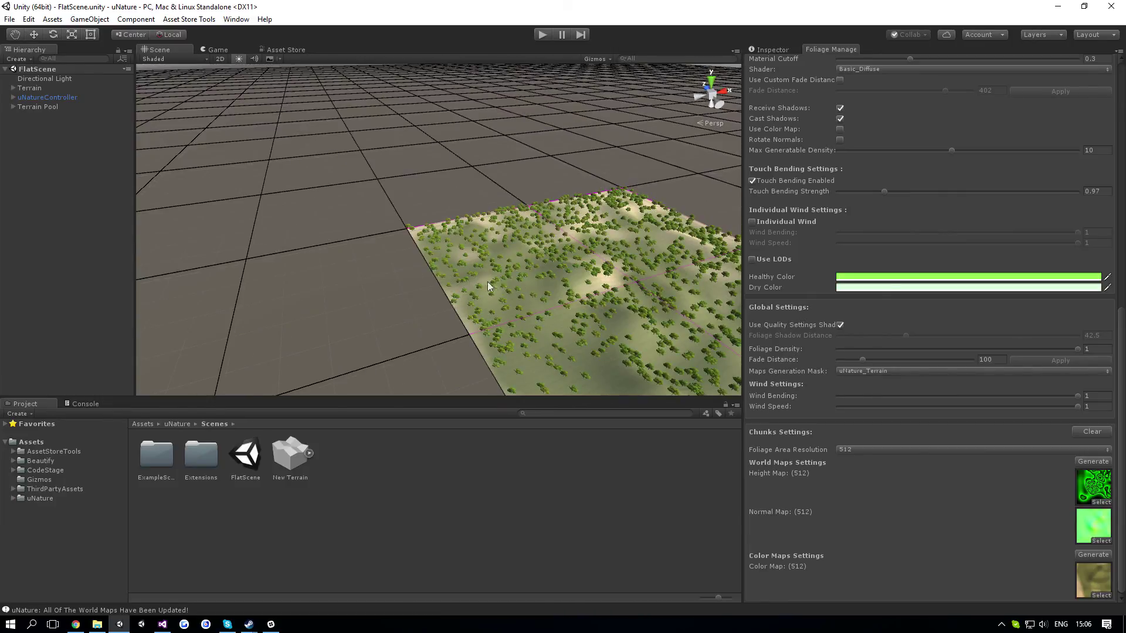
pyautogui.moveTo(488, 285); pyautogui.dragTo(359, 274, button='right')
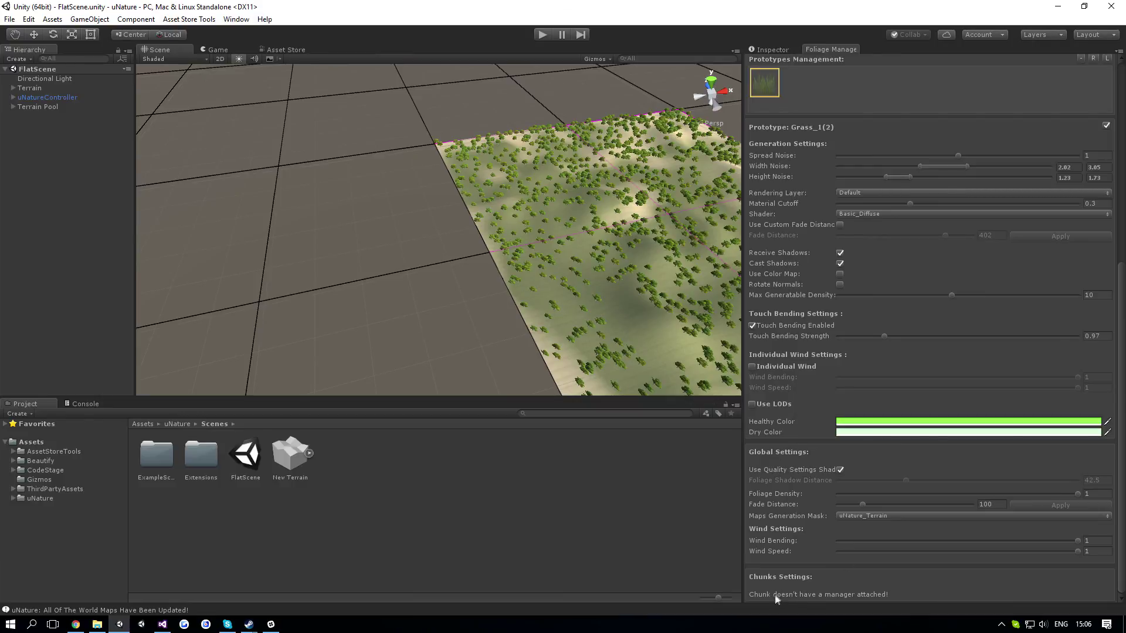
pyautogui.moveTo(493, 314); pyautogui.dragTo(592, 322, button='right')
pyautogui.click(580, 323)
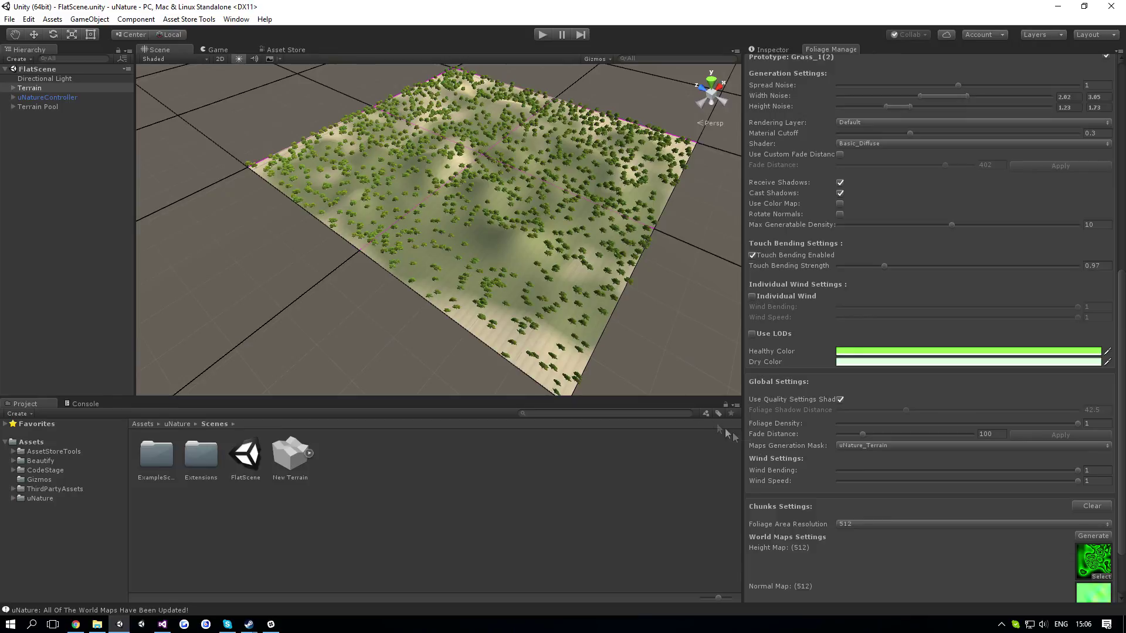
pyautogui.scroll(-3, 851, 548)
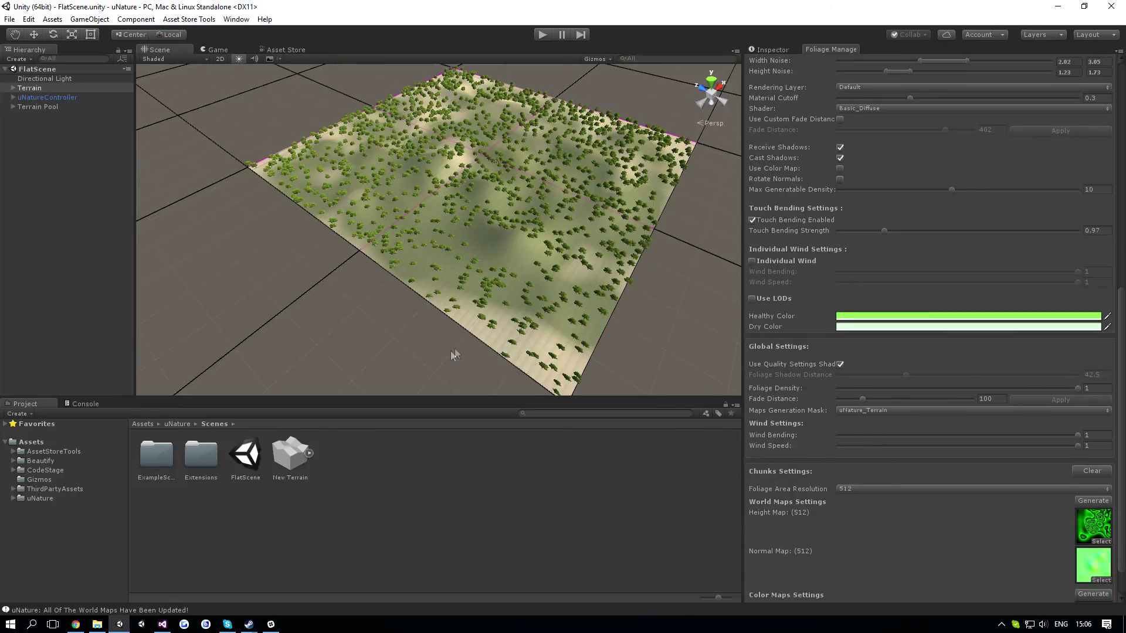
pyautogui.scroll(-3, 838, 533)
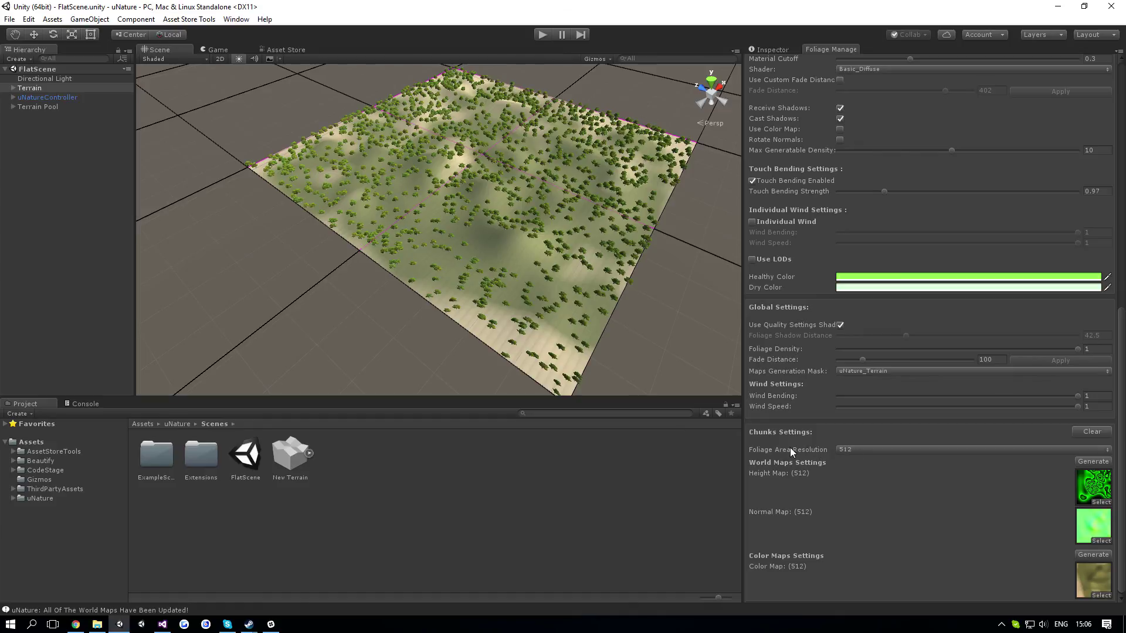
# - Check the Foliage Area Resolution options, keep 512, and generate the terrain's color map
pyautogui.click(853, 450)
pyautogui.click(772, 445)
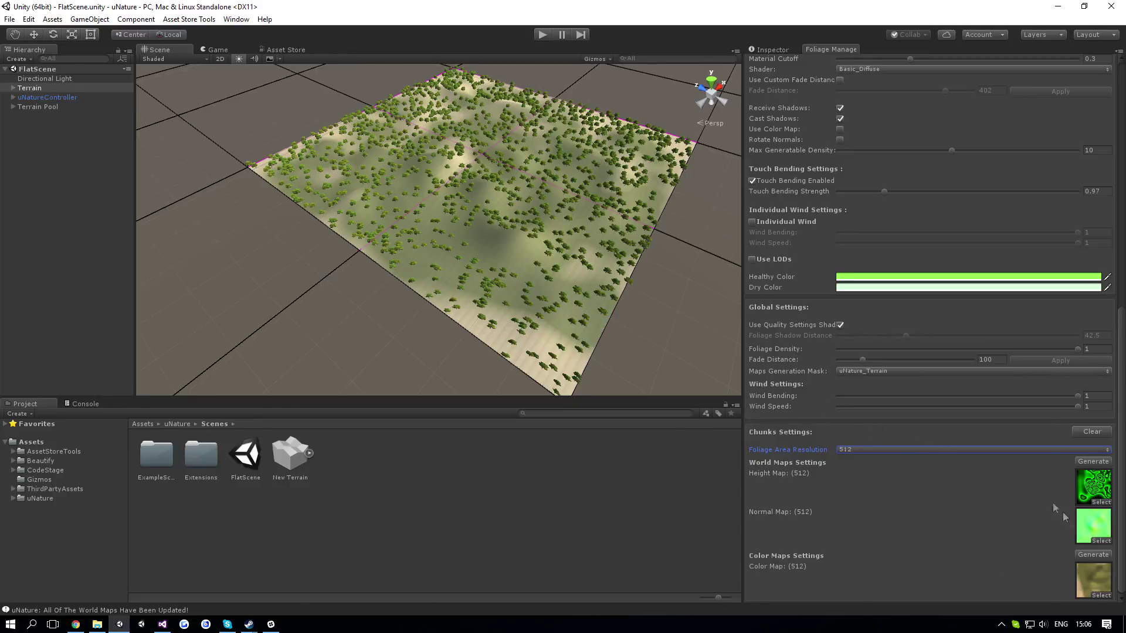
pyautogui.click(1089, 556)
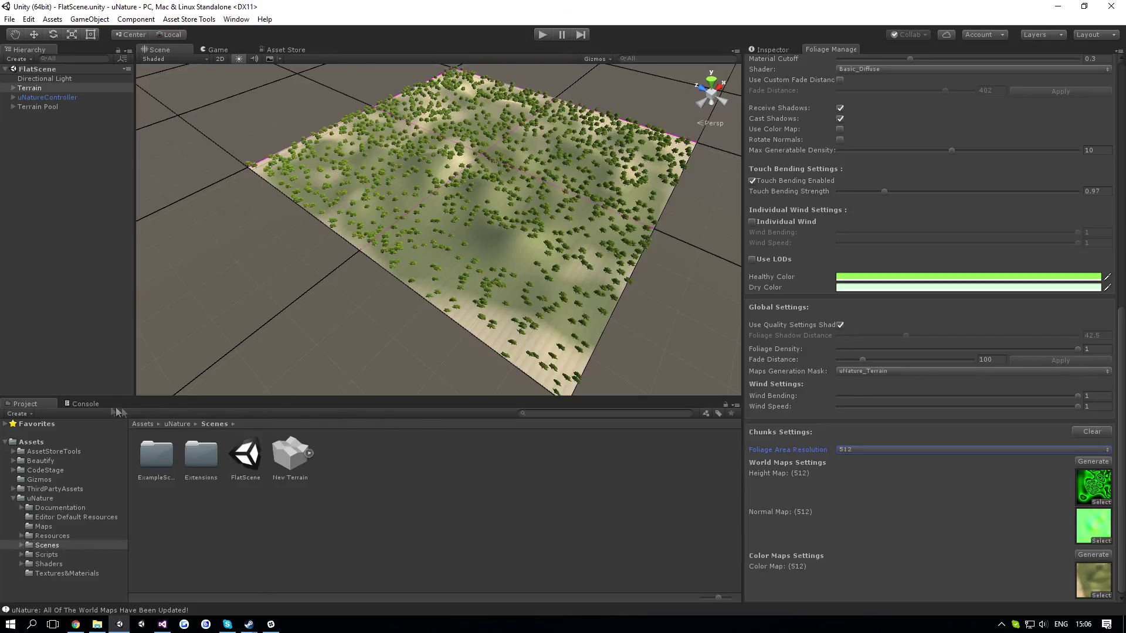
# - Bring up the Console docked beside the Project window and clear its log messages
pyautogui.moveTo(82, 404); pyautogui.dragTo(15, 405)
pyautogui.moveTo(94, 310); pyautogui.dragTo(47, 402)
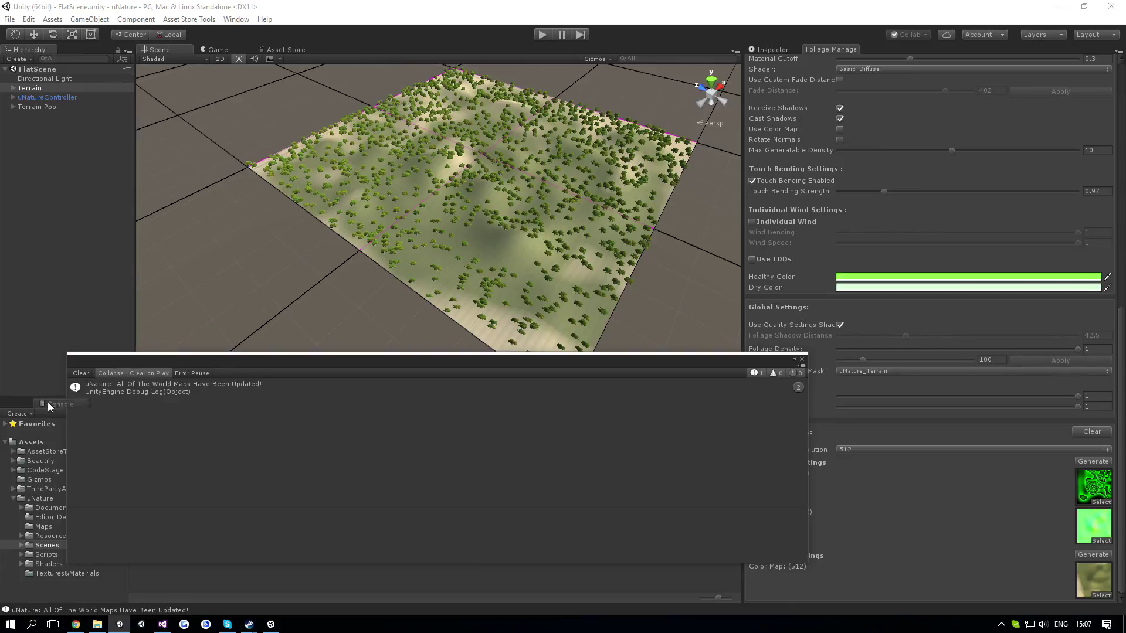
pyautogui.click(14, 414)
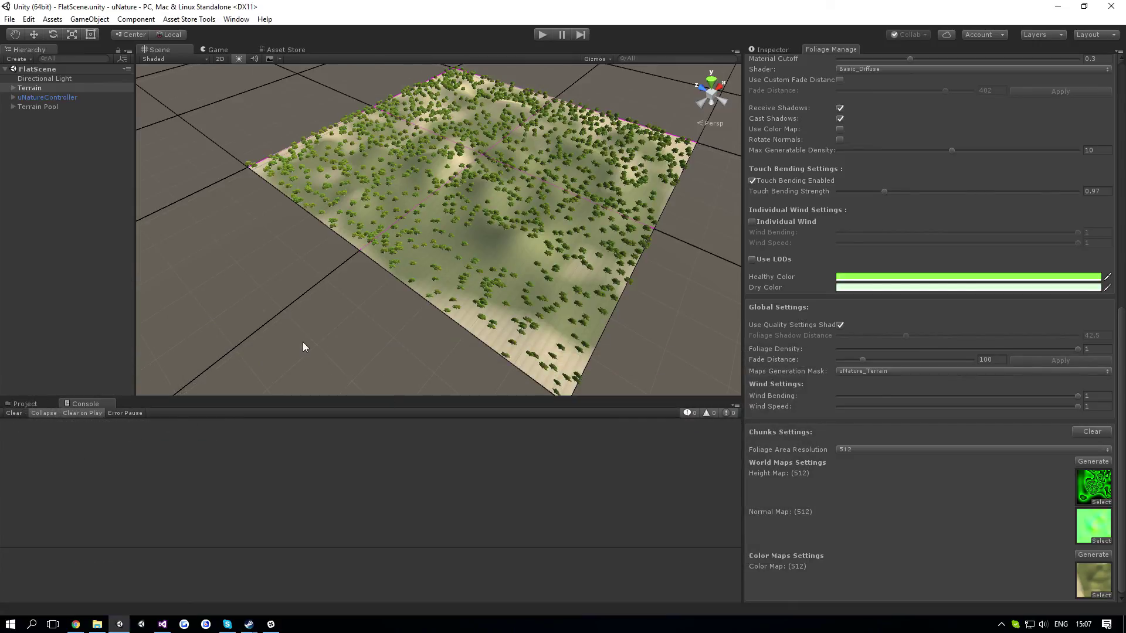
# - Deselect the Grass_1(2) prototype and return to the foliage paint settings
pyautogui.scroll(10, 807, 350)
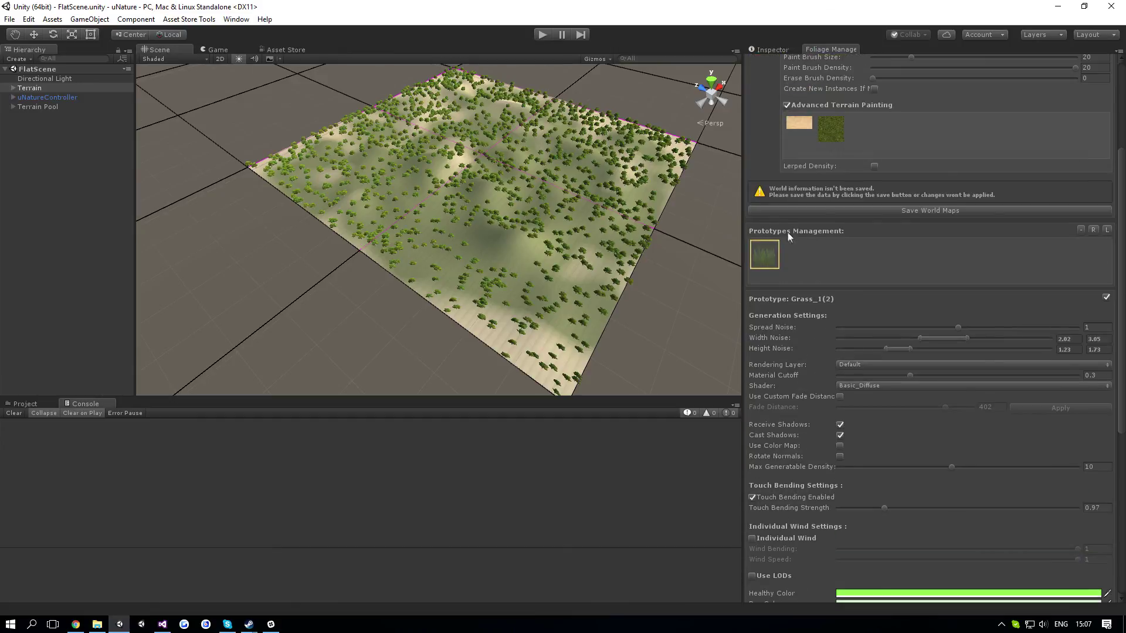
pyautogui.click(768, 258)
pyautogui.scroll(6, 821, 258)
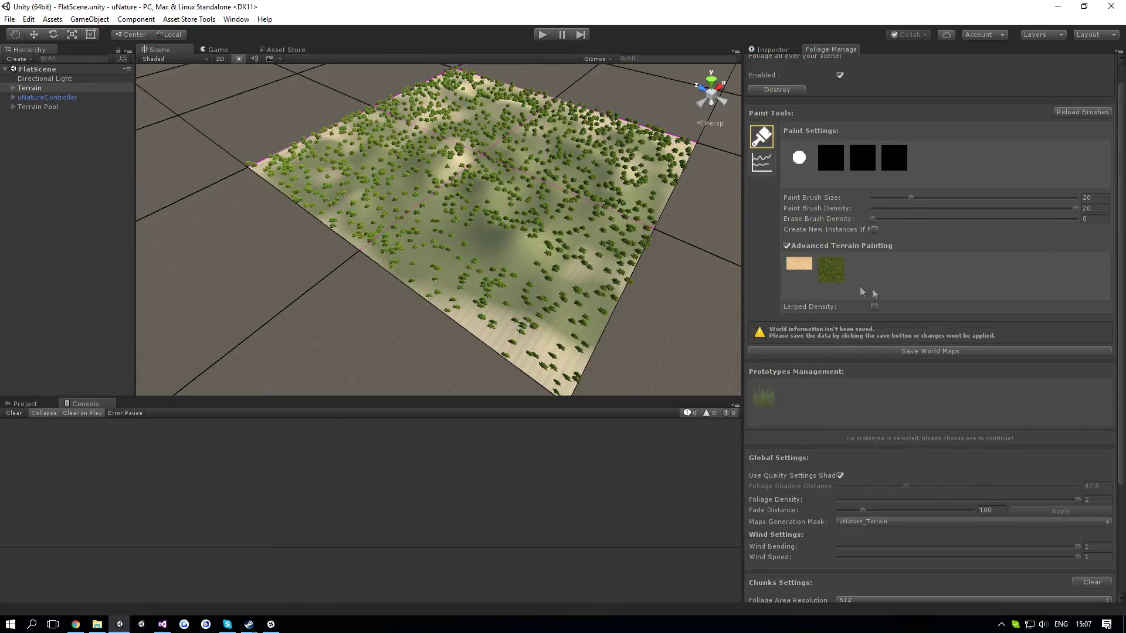
# - Save the world maps and turn off Advanced Terrain Painting
pyautogui.click(828, 351)
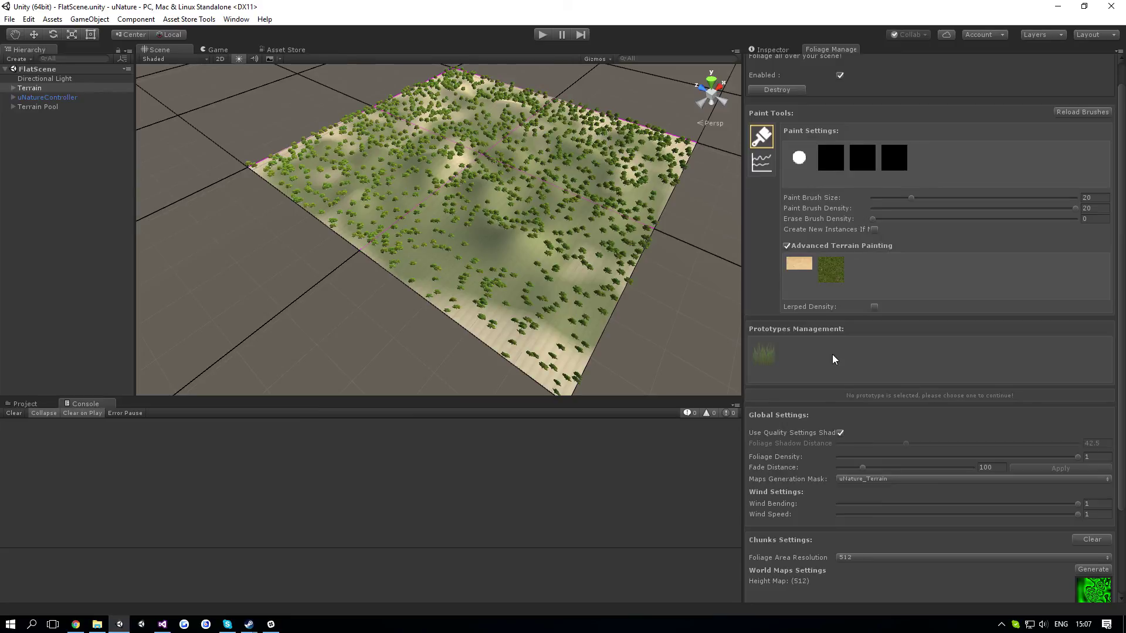
pyautogui.click(798, 248)
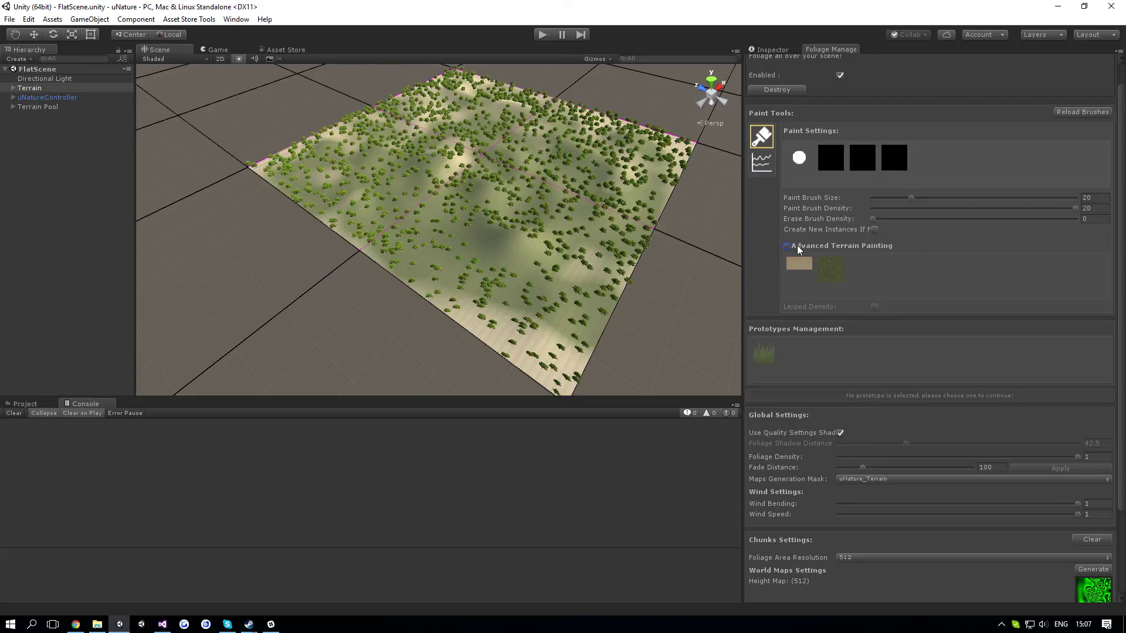